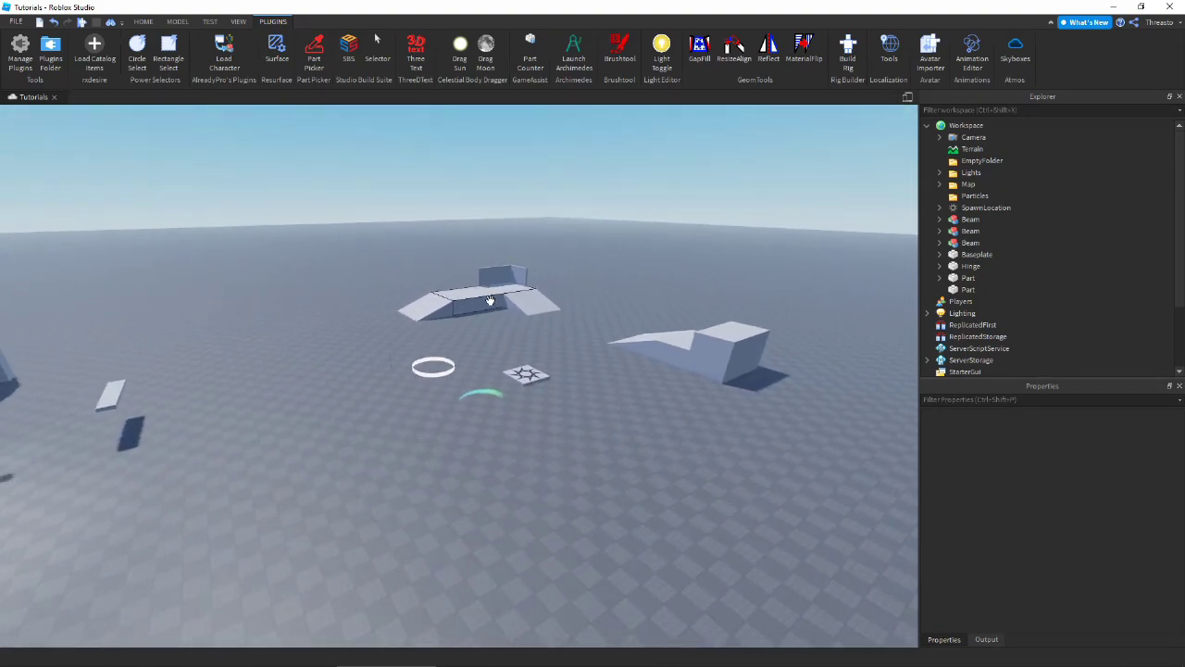
pyautogui.press('w')
pyautogui.press('s')
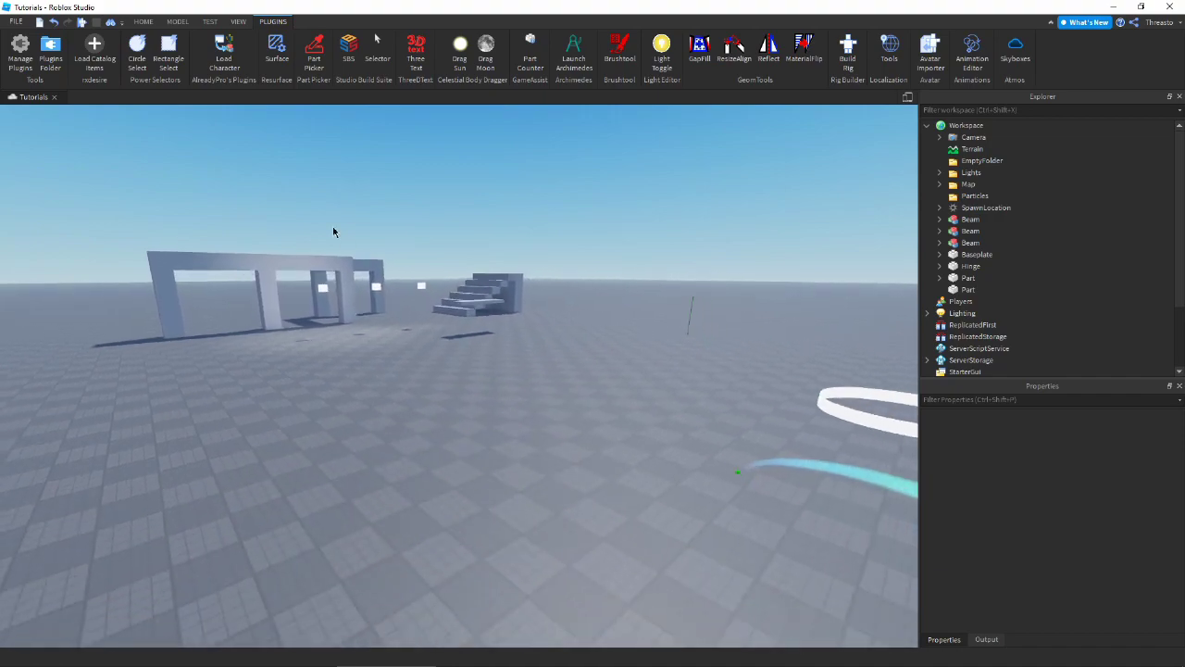
pyautogui.press('q')
pyautogui.moveTo(592, 209); pyautogui.dragTo(592, 209, button='right')
pyautogui.press('e')
pyautogui.press('s')
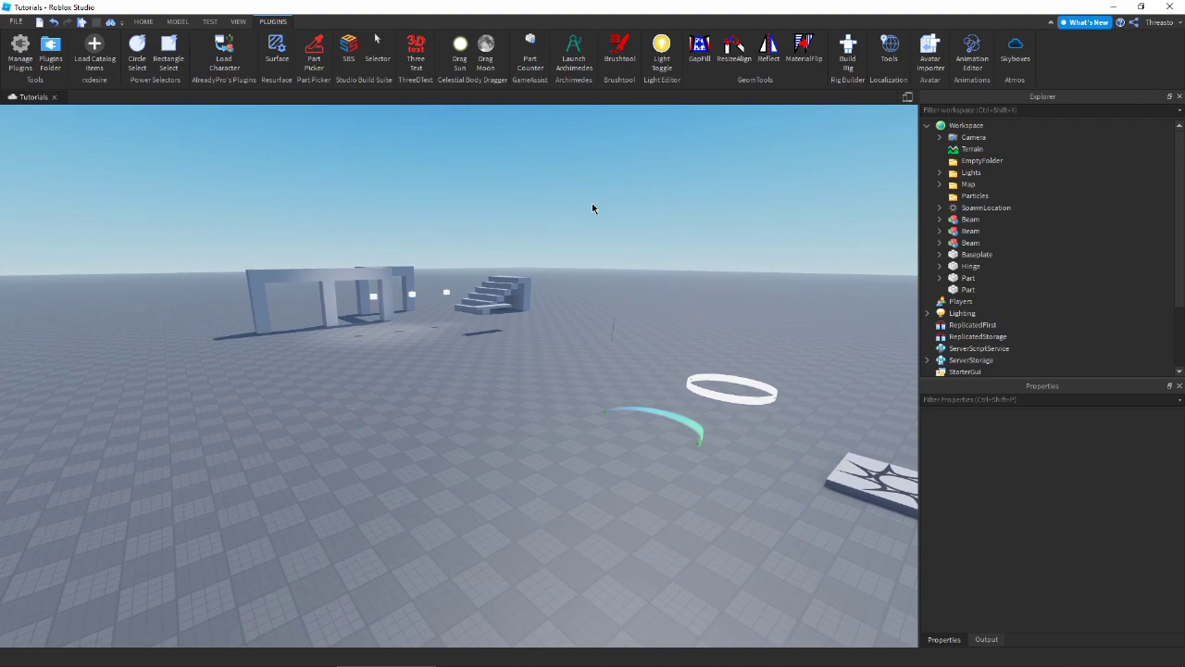
pyautogui.click(137, 55)
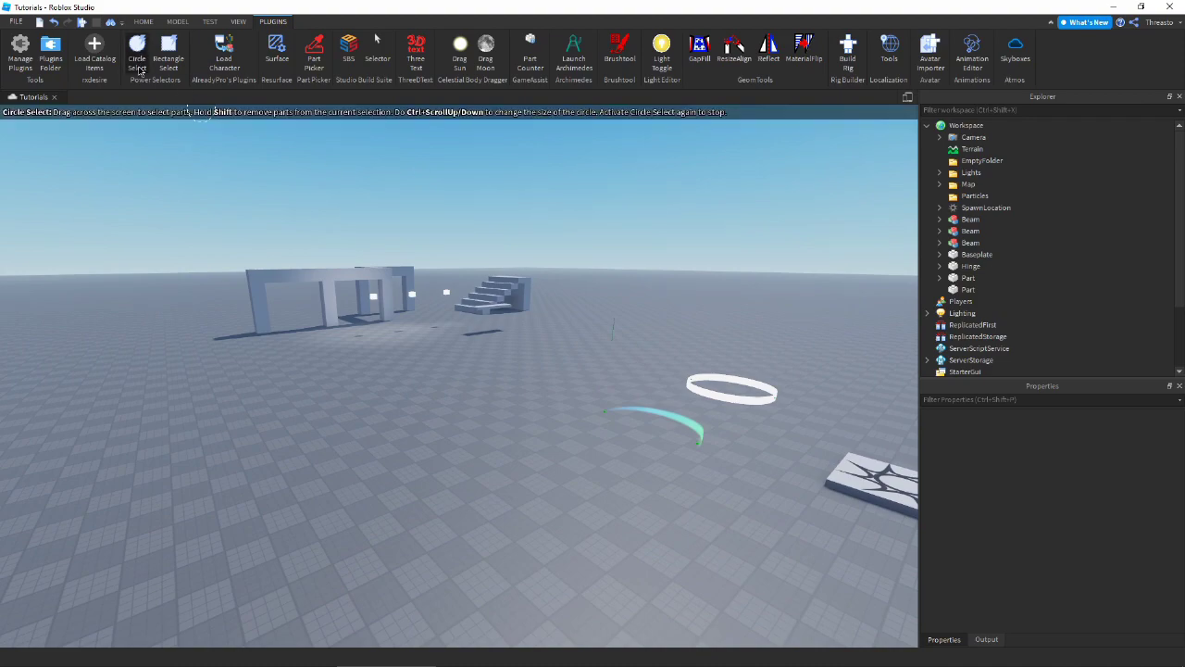
pyautogui.click(159, 65)
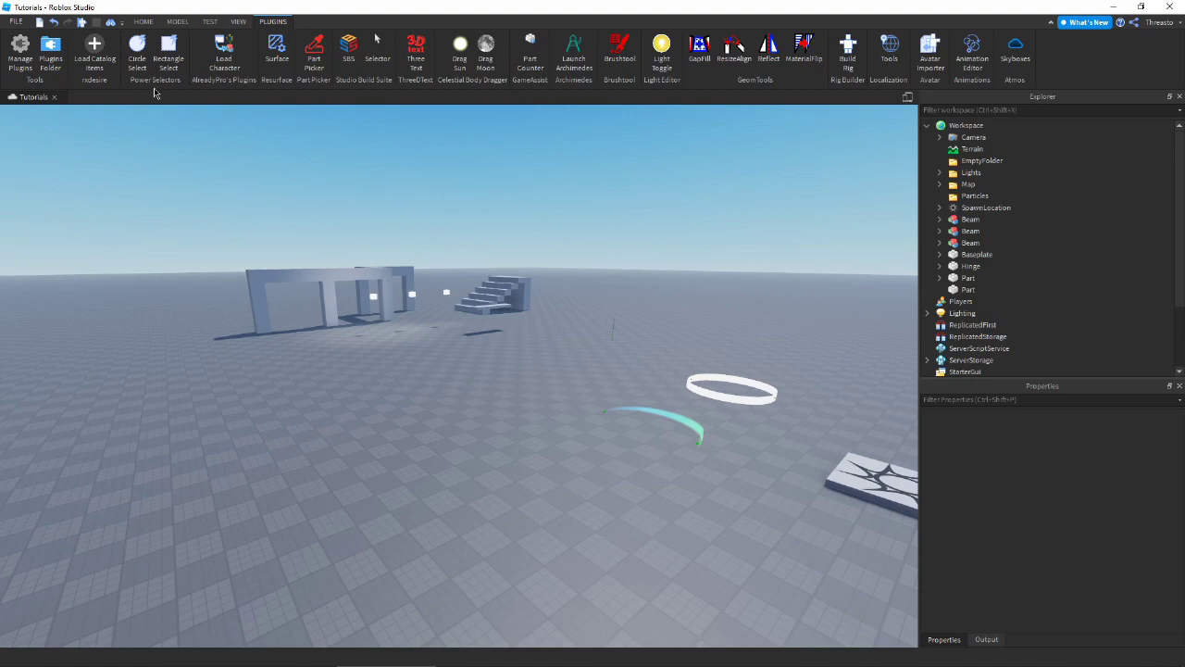
pyautogui.press('s')
pyautogui.press('a')
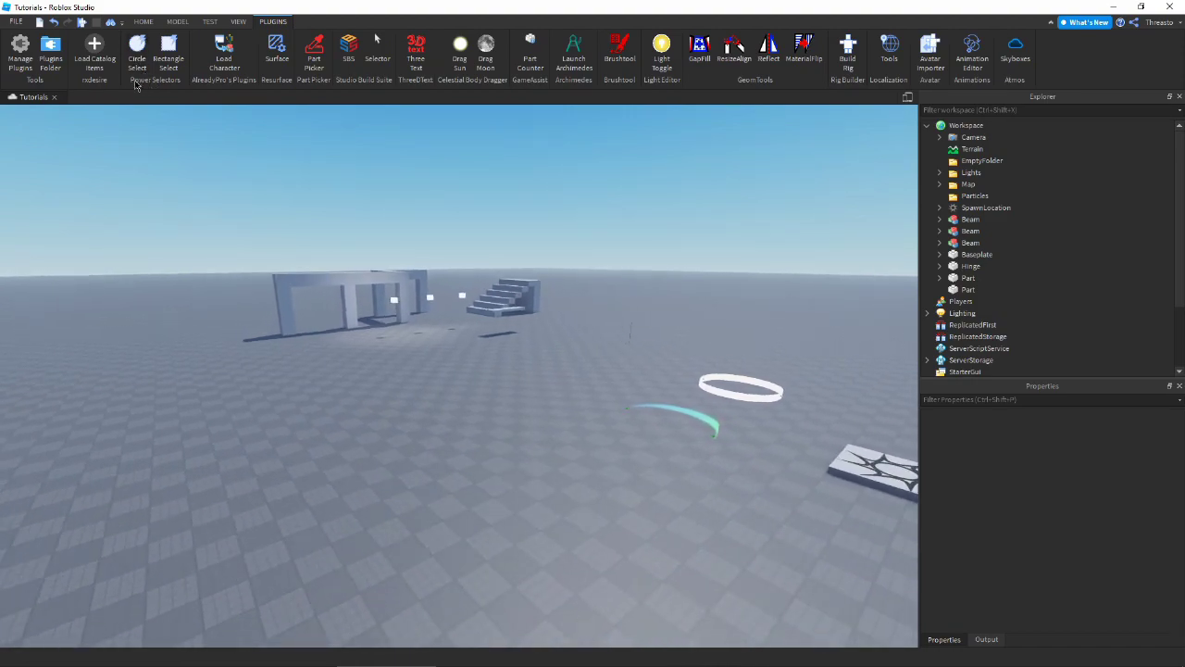
# Open the plugin management list, examine the Power Selectors entry, and close the list.
pyautogui.click(16, 60)
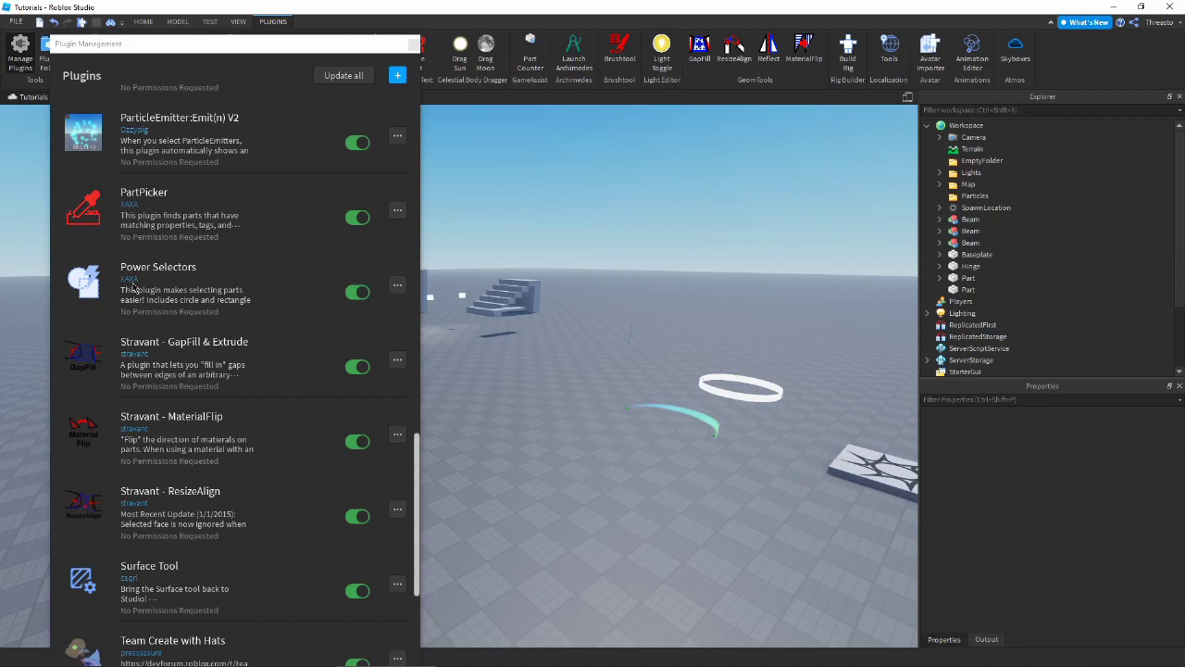
pyautogui.moveTo(293, 51); pyautogui.dragTo(376, 39)
pyautogui.moveTo(823, 95); pyautogui.dragTo(729, 167)
pyautogui.moveTo(826, 246); pyautogui.dragTo(268, 256)
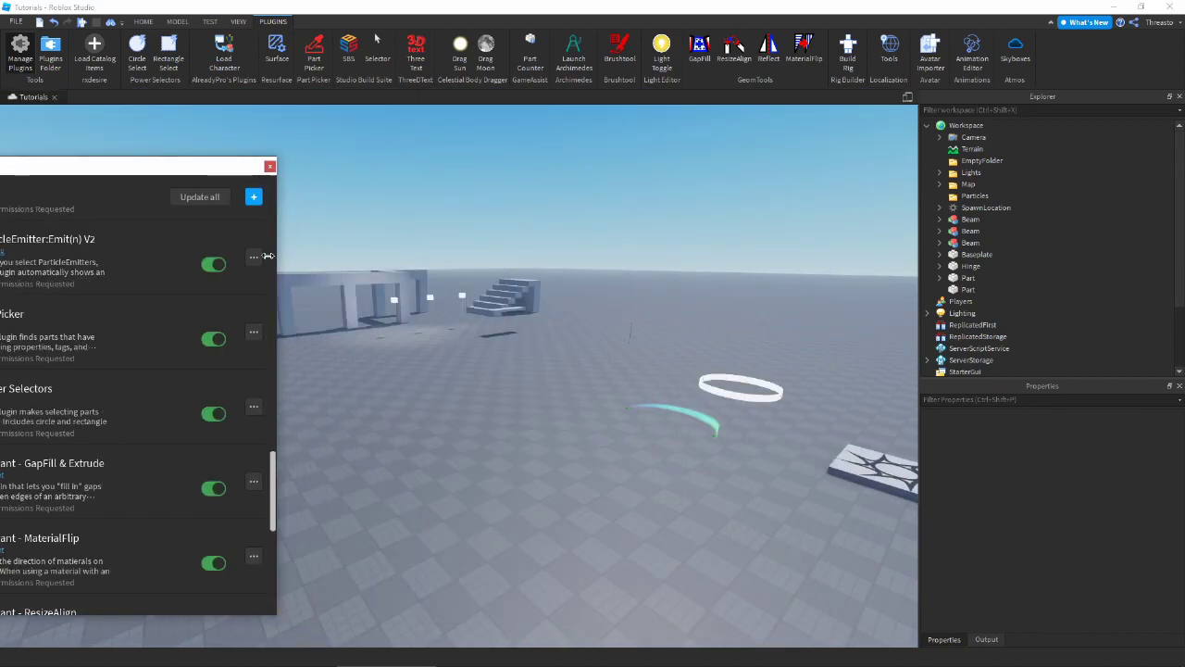
pyautogui.moveTo(172, 181); pyautogui.dragTo(328, 155)
pyautogui.scroll(-1, 185, 362)
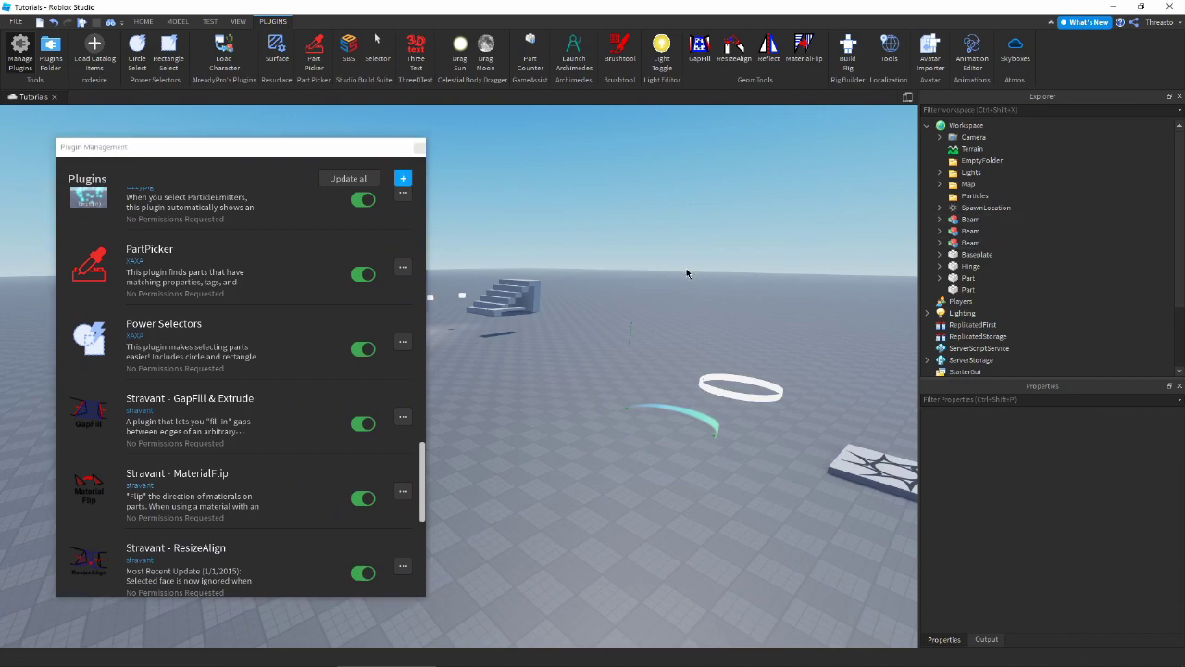
pyautogui.moveTo(291, 149)
pyautogui.mouseDown()
pyautogui.moveTo(225, 132)
pyautogui.moveTo(315, 298)
pyautogui.moveTo(275, 155)
pyautogui.mouseUp()
pyautogui.press('s')
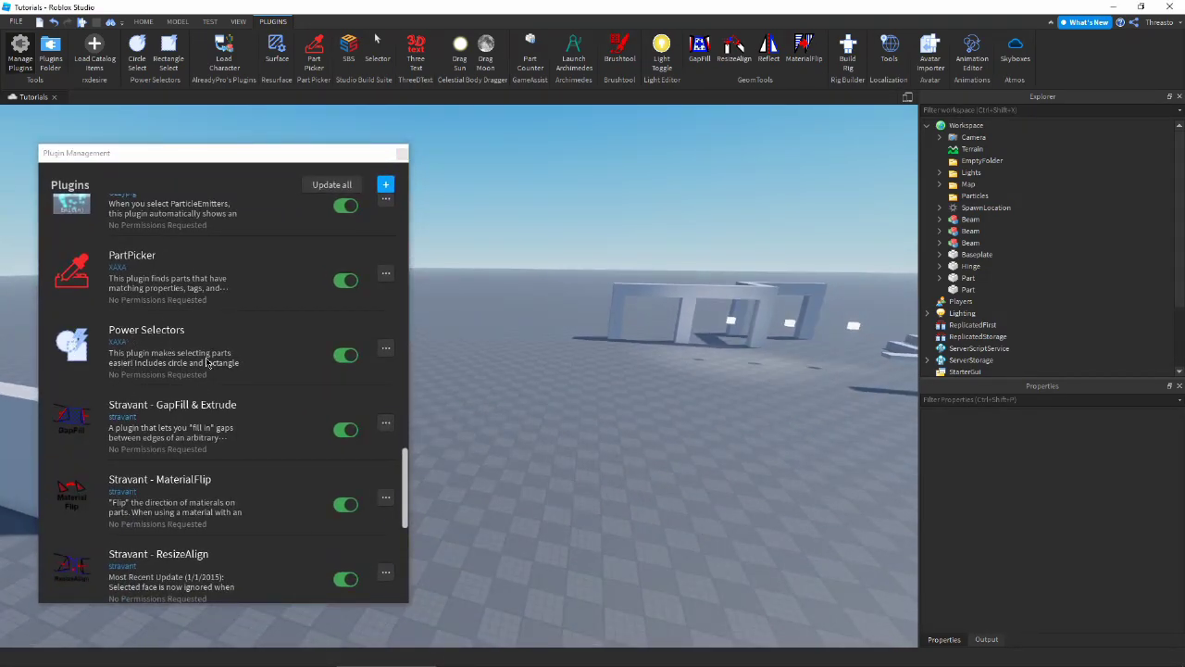
pyautogui.click(396, 144)
pyautogui.press('s')
pyautogui.press('a')
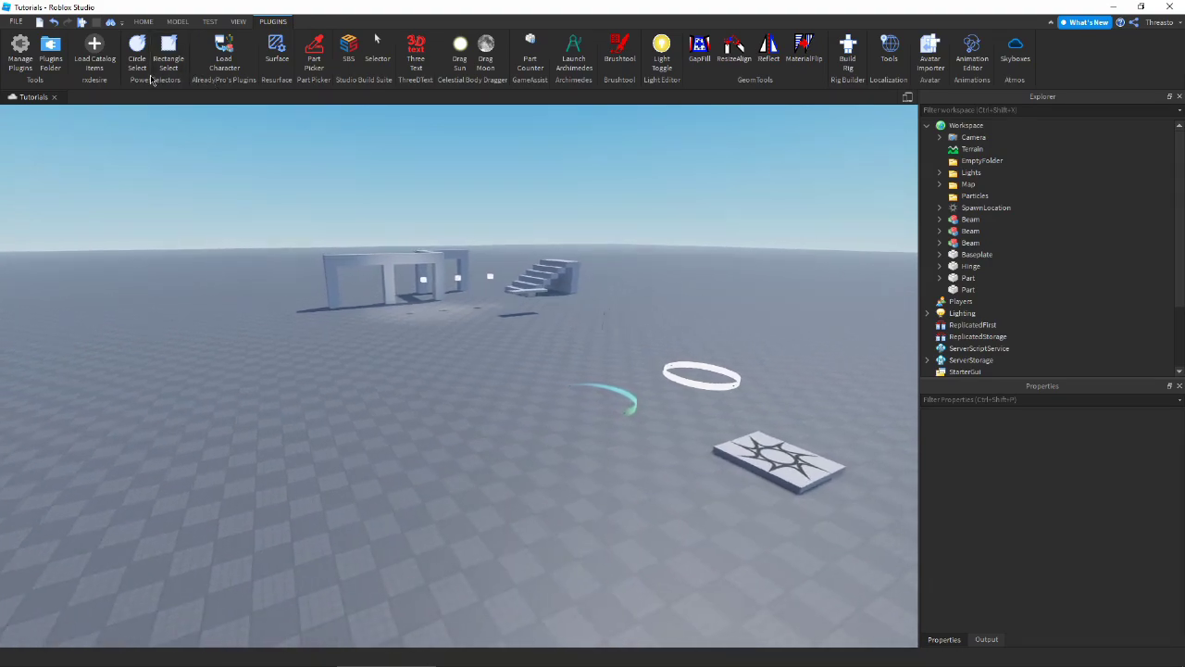
pyautogui.press('a')
pyautogui.press('w')
pyautogui.moveTo(484, 324); pyautogui.dragTo(500, 331, button='right')
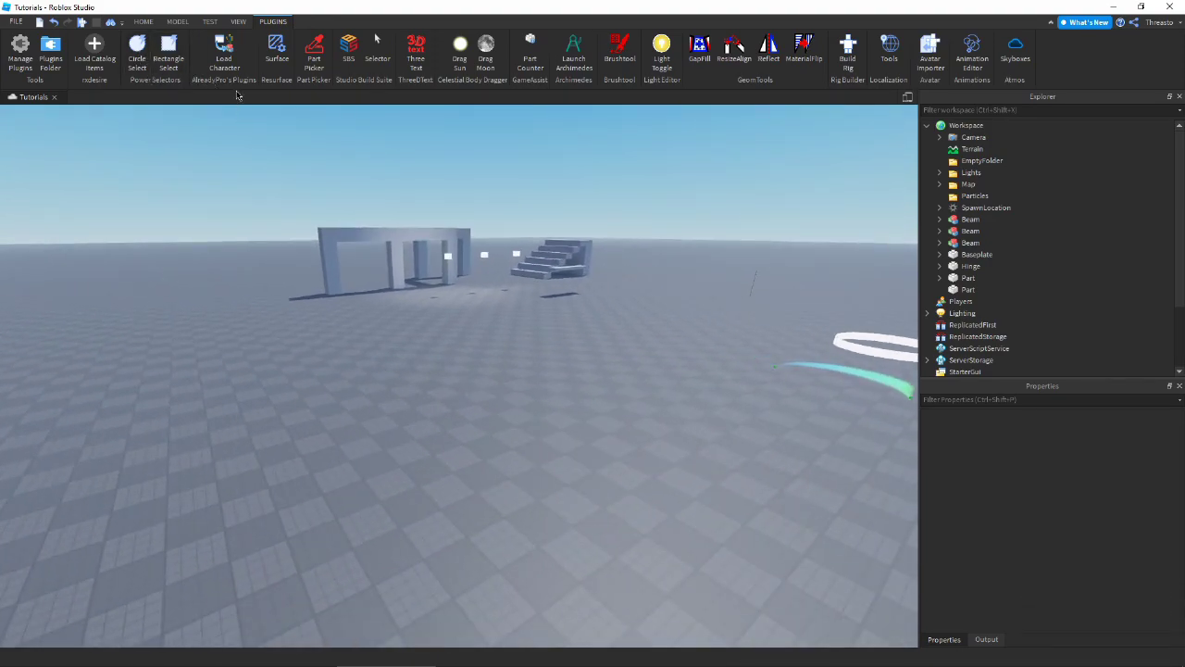
pyautogui.press('d')
pyautogui.press('a')
pyautogui.press('e')
# Brush across the staircase with Circle Select to select all of its parts.
pyautogui.click(137, 54)
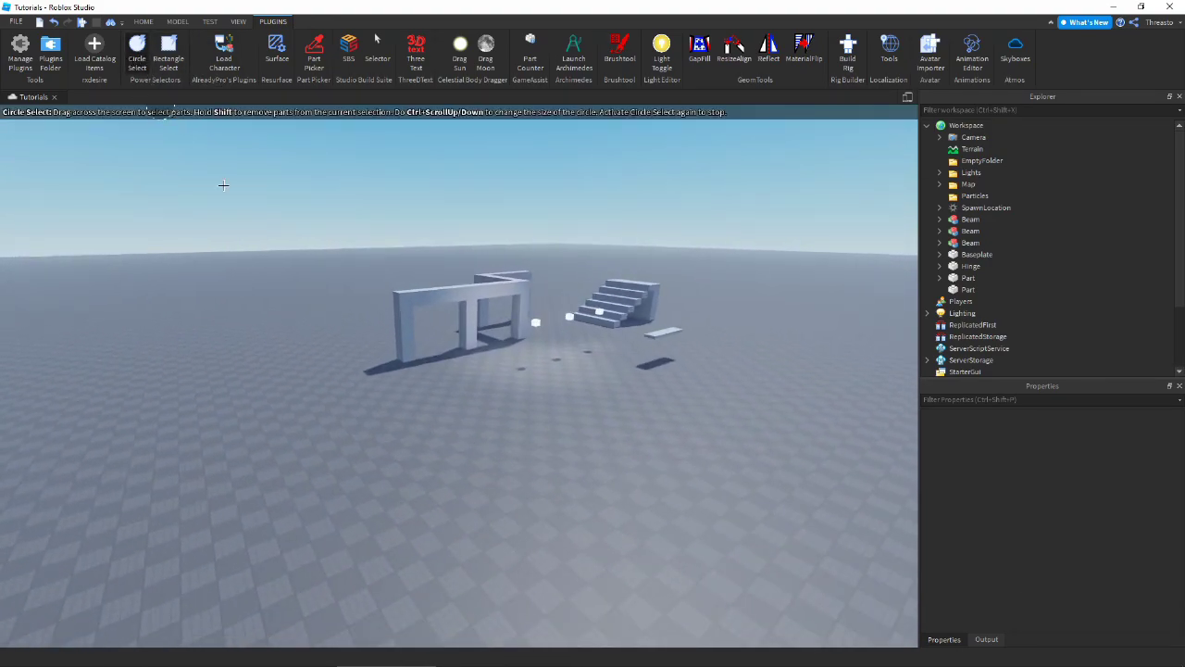
pyautogui.moveTo(309, 326); pyautogui.dragTo(319, 341, button='right')
pyautogui.press('w')
pyautogui.press('a')
pyautogui.press('e')
pyautogui.moveTo(522, 294); pyautogui.dragTo(528, 298, button='right')
pyautogui.moveTo(523, 414); pyautogui.dragTo(558, 429, button='right')
pyautogui.press('a')
pyautogui.press('w')
pyautogui.press('s')
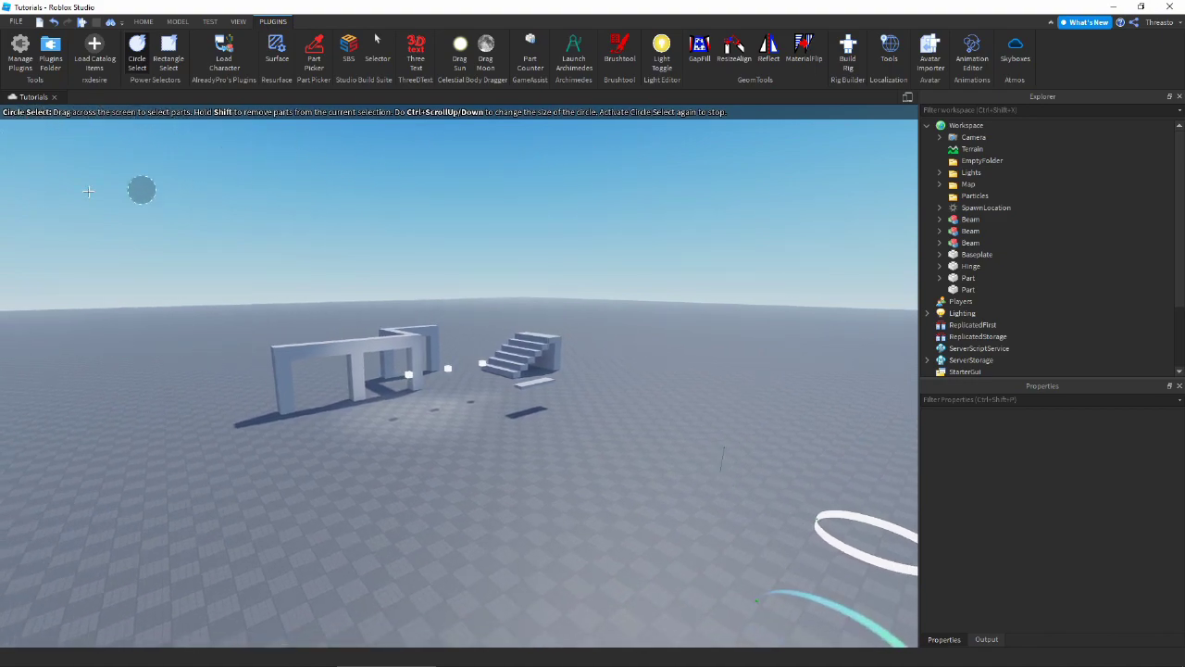
pyautogui.press('w')
pyautogui.moveTo(508, 199); pyautogui.dragTo(508, 198, button='right')
pyautogui.moveTo(386, 333); pyautogui.dragTo(412, 325, button='right')
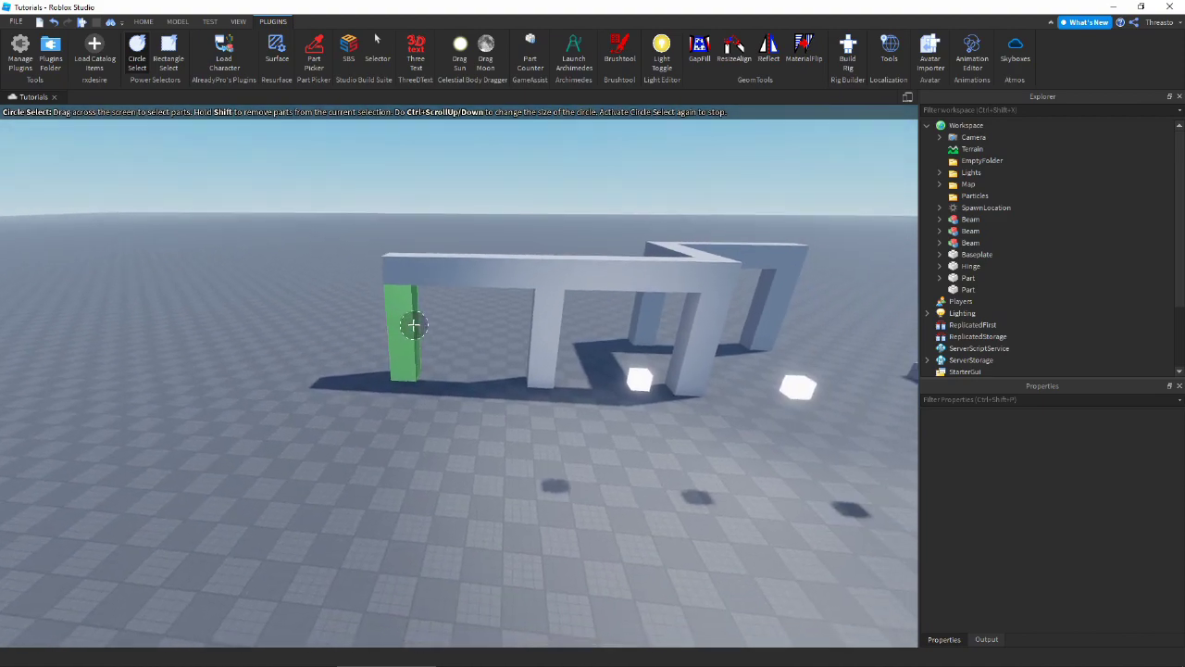
pyautogui.press('d')
pyautogui.moveTo(527, 283); pyautogui.dragTo(530, 283, button='right')
pyautogui.press('w')
pyautogui.press('w')
pyautogui.moveTo(746, 251); pyautogui.dragTo(532, 438)
pyautogui.press('s')
# Select the connected archways and the staircase with Rectangle Select, and return to normal selection with nothing selected.
pyautogui.click(176, 54)
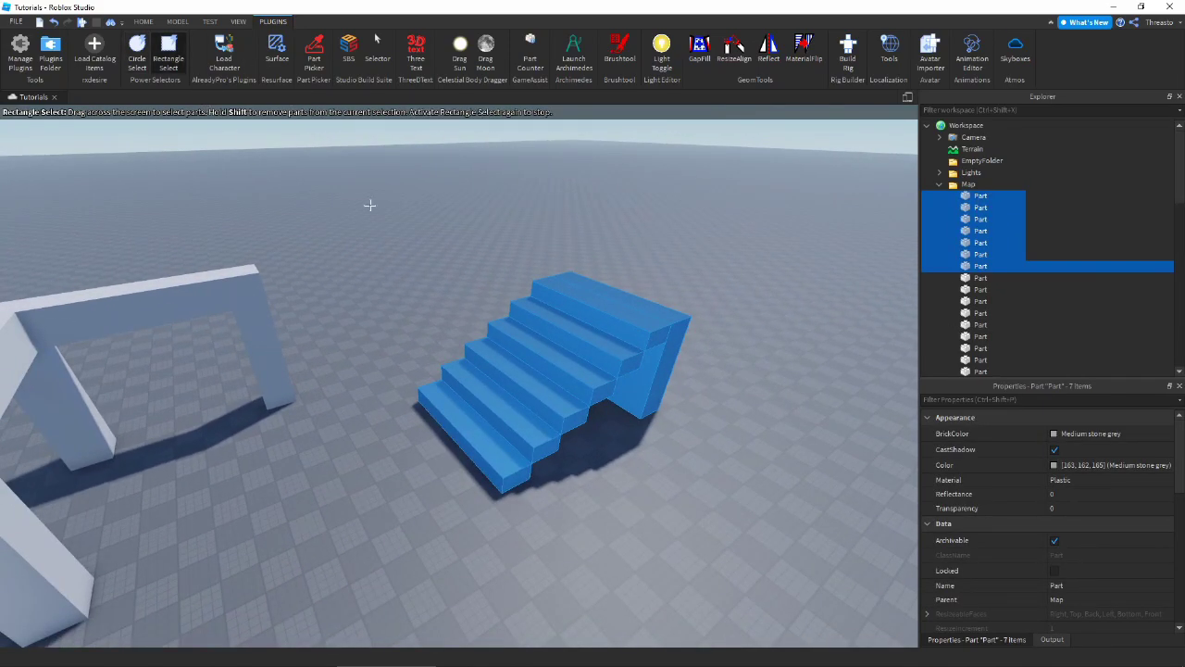
pyautogui.moveTo(370, 204); pyautogui.dragTo(259, 233, button='right')
pyautogui.moveTo(259, 233); pyautogui.dragTo(722, 546)
pyautogui.press('s')
pyautogui.press('q')
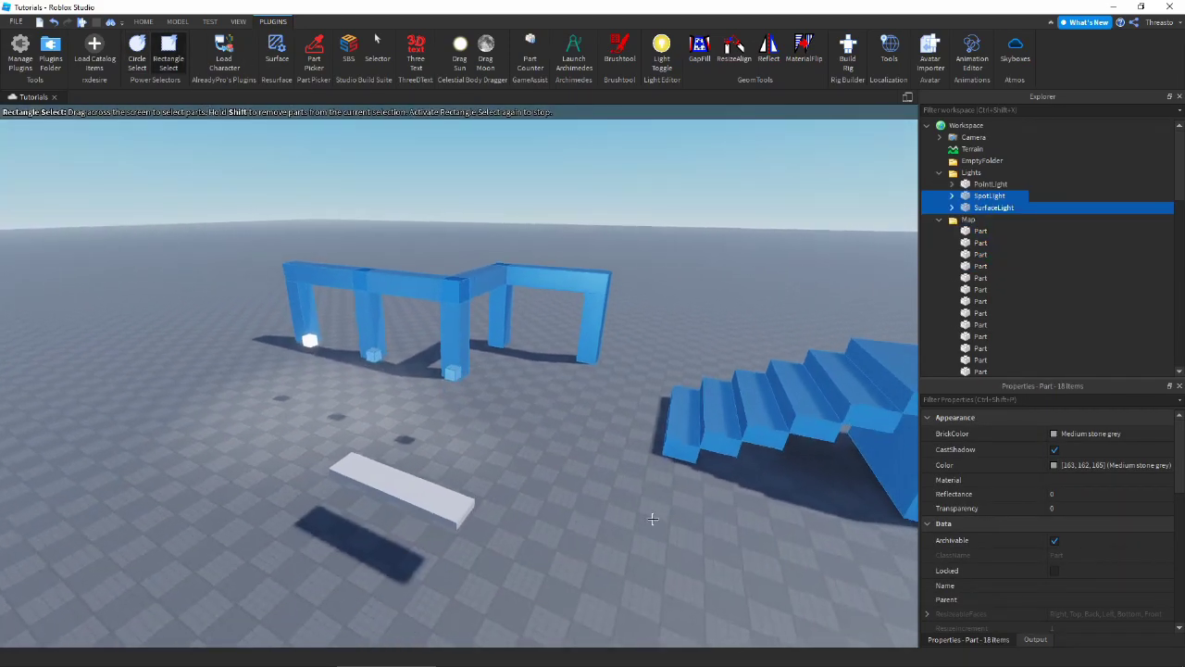
pyautogui.moveTo(582, 492); pyautogui.dragTo(583, 492, button='right')
pyautogui.hotkey('ctrl', '1')
pyautogui.click(554, 269)
# Box-select the staircase with the default Select tool, and clear the selection.
pyautogui.press('w')
pyautogui.press('d')
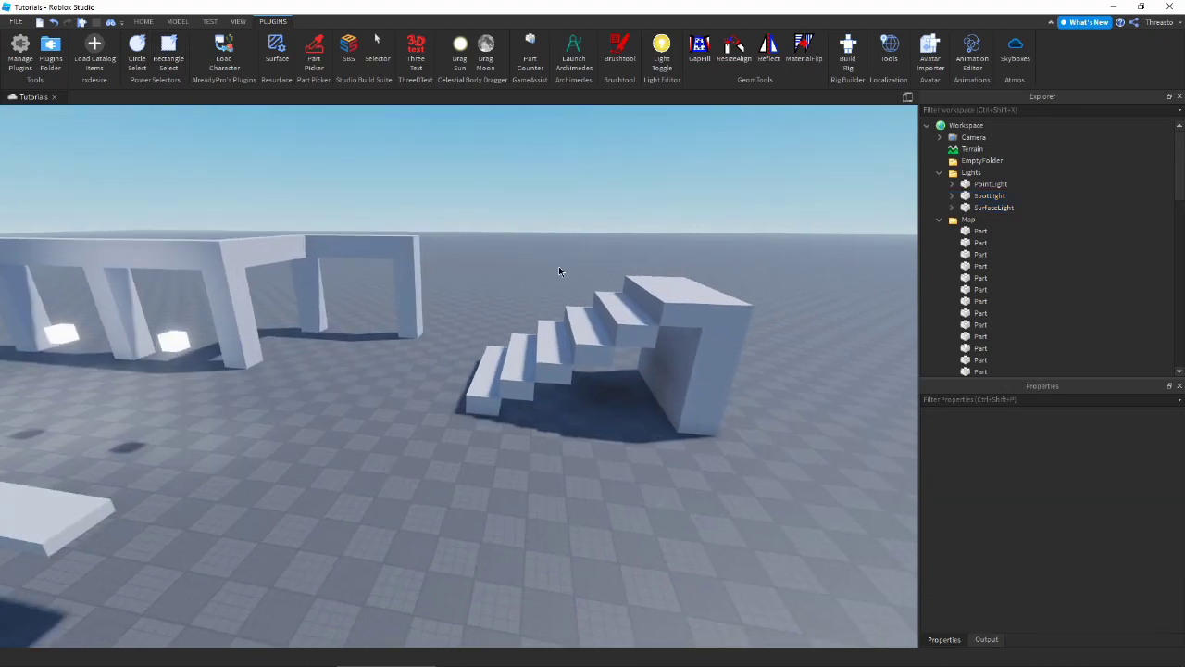
pyautogui.press('s')
pyautogui.moveTo(810, 226); pyautogui.dragTo(481, 535)
pyautogui.moveTo(549, 559); pyautogui.dragTo(545, 534, button='right')
pyautogui.press('s')
pyautogui.click(546, 535)
pyautogui.press('w')
pyautogui.press('s')
pyautogui.press('d')
pyautogui.moveTo(451, 373); pyautogui.dragTo(451, 373, button='right')
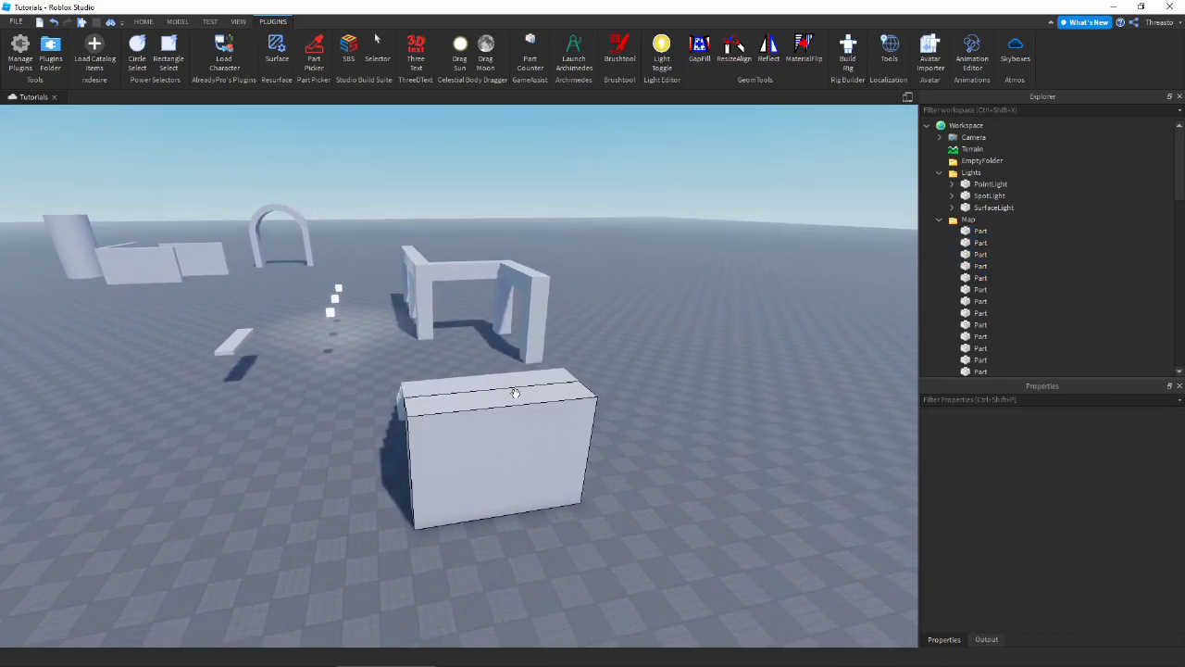
# Try to box-select the staircase from behind its tall back block with the default Select tool, and deselect everything.
pyautogui.press('q')
pyautogui.press('w')
pyautogui.moveTo(371, 301); pyautogui.dragTo(371, 302, button='right')
pyautogui.press('d')
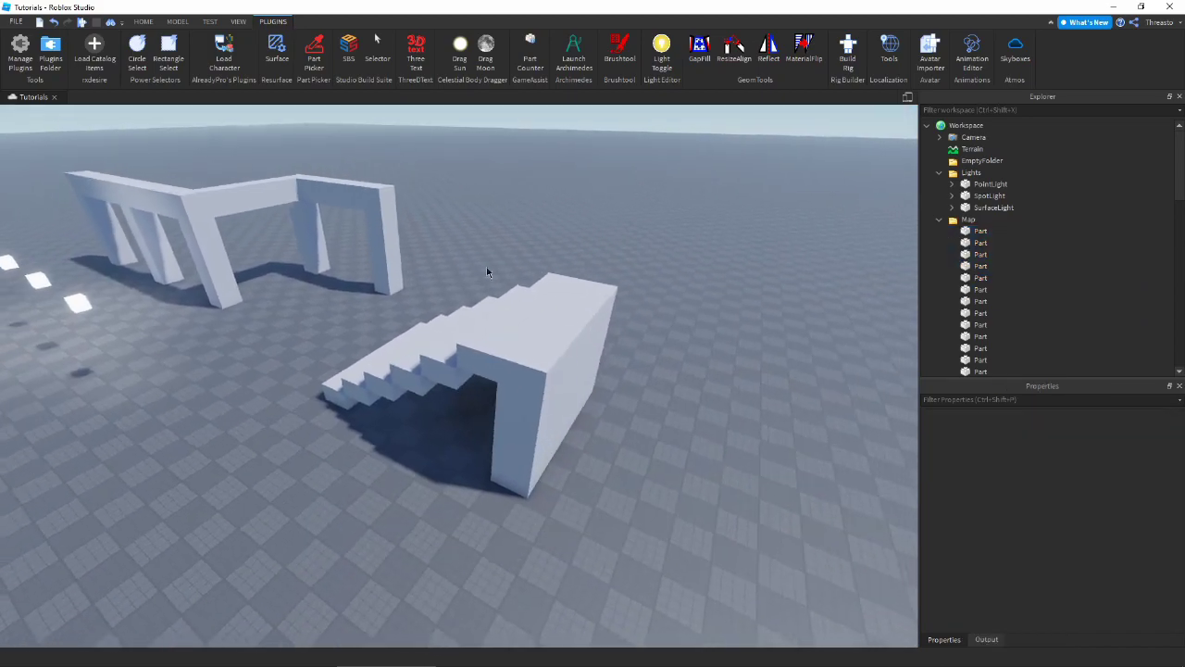
pyautogui.press('s')
pyautogui.moveTo(581, 260); pyautogui.dragTo(580, 260, button='right')
pyautogui.press('d')
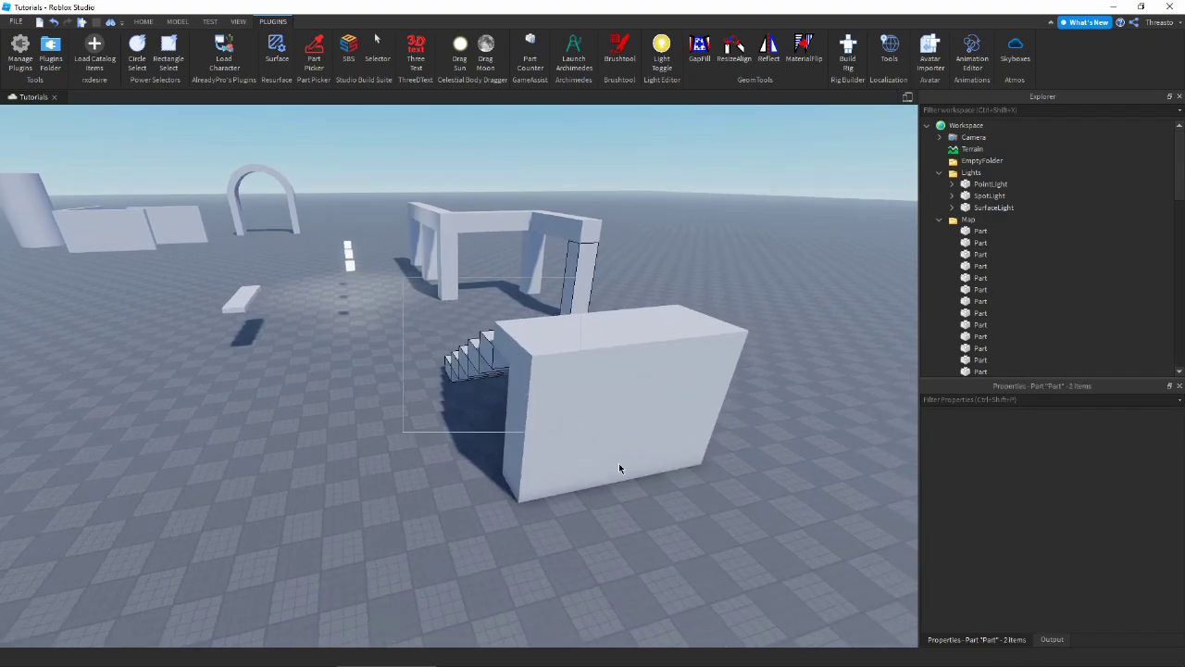
pyautogui.moveTo(619, 468); pyautogui.dragTo(695, 593)
pyautogui.click(671, 261)
# Brush over the staircase steps with Circle Select, and exit the tool and clear the selection.
pyautogui.press('a')
pyautogui.moveTo(671, 261); pyautogui.dragTo(658, 269, button='right')
pyautogui.press('w')
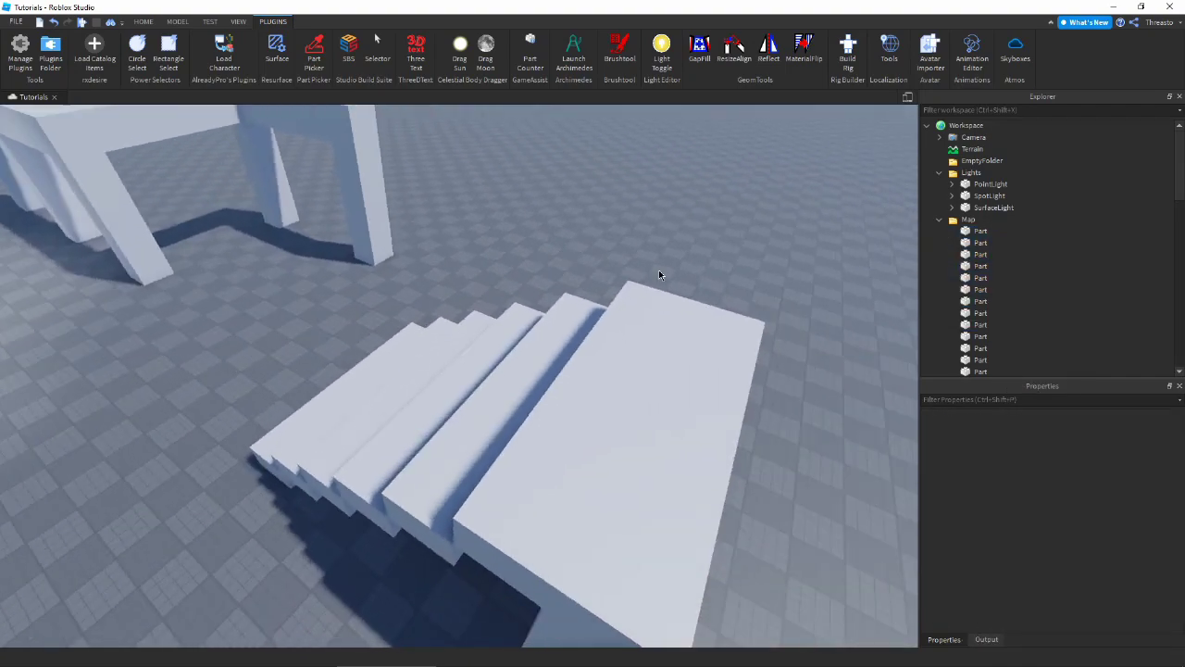
pyautogui.press('s')
pyautogui.click(136, 52)
pyautogui.moveTo(284, 127); pyautogui.dragTo(408, 347, button='right')
pyautogui.press('d')
pyautogui.moveTo(368, 318)
pyautogui.mouseDown()
pyautogui.moveTo(450, 278)
pyautogui.moveTo(476, 350)
pyautogui.mouseUp()
pyautogui.moveTo(522, 429); pyautogui.dragTo(525, 432, button='right')
pyautogui.press('e')
pyautogui.press('Escape')
pyautogui.click(574, 269)
pyautogui.press('a')
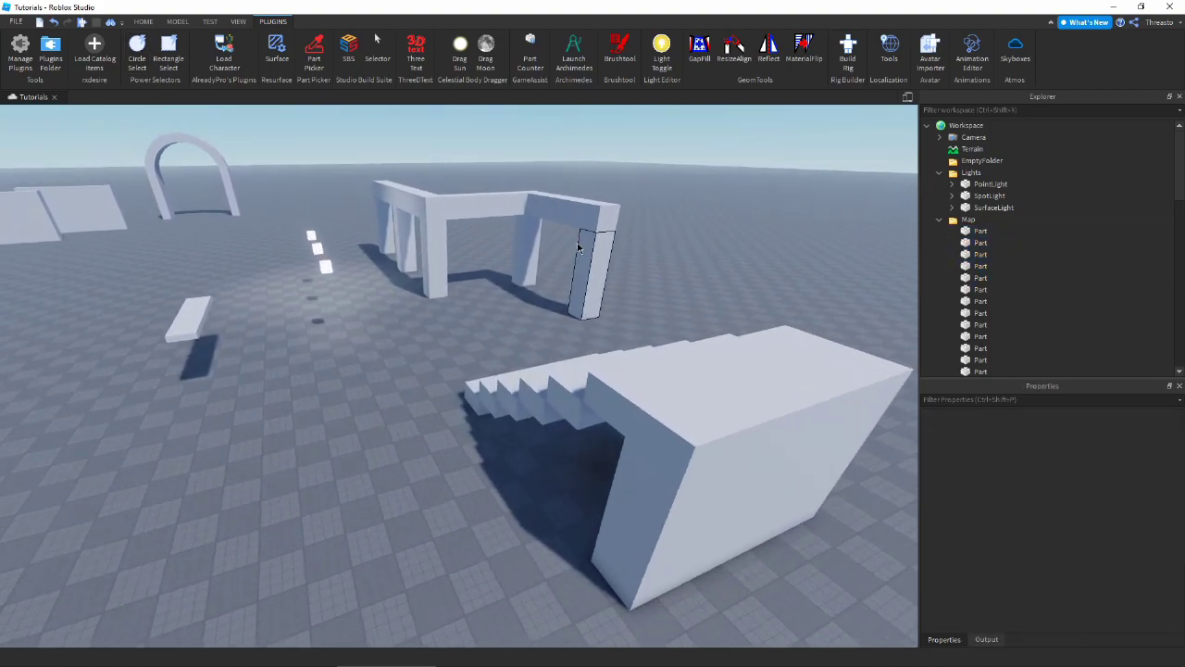
# Save the changes to the Tutorials place.
pyautogui.press('w')
pyautogui.moveTo(436, 272); pyautogui.dragTo(508, 265, button='right')
pyautogui.press('s')
pyautogui.press('s')
pyautogui.press('d')
pyautogui.press('w')
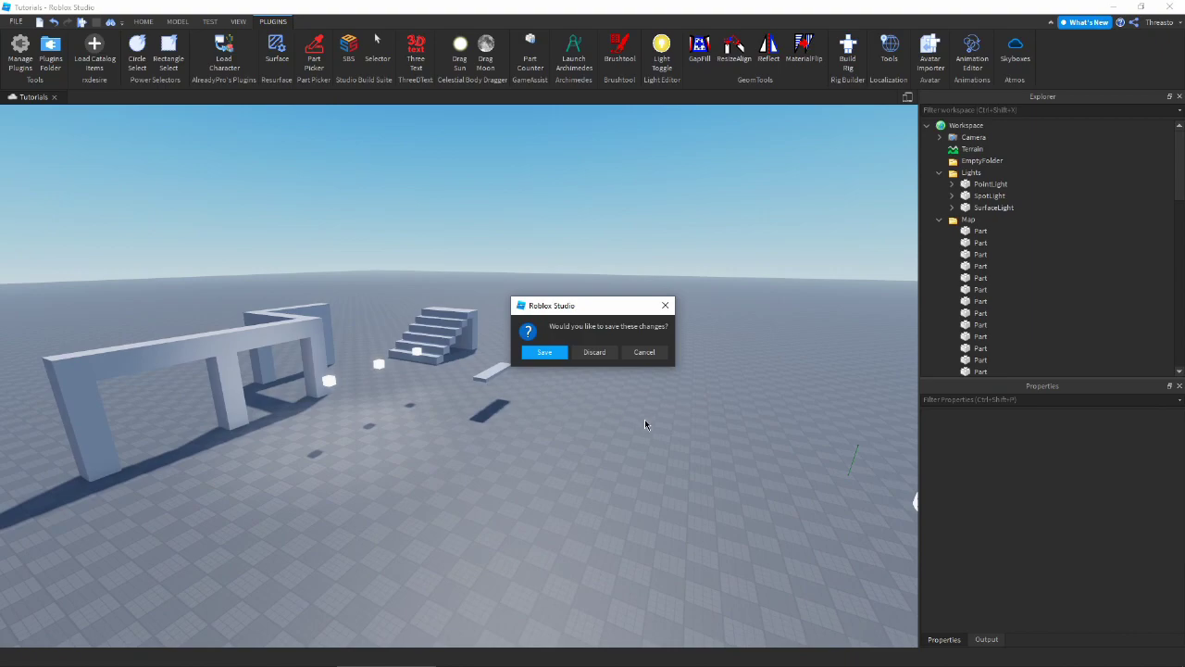
pyautogui.click(556, 353)
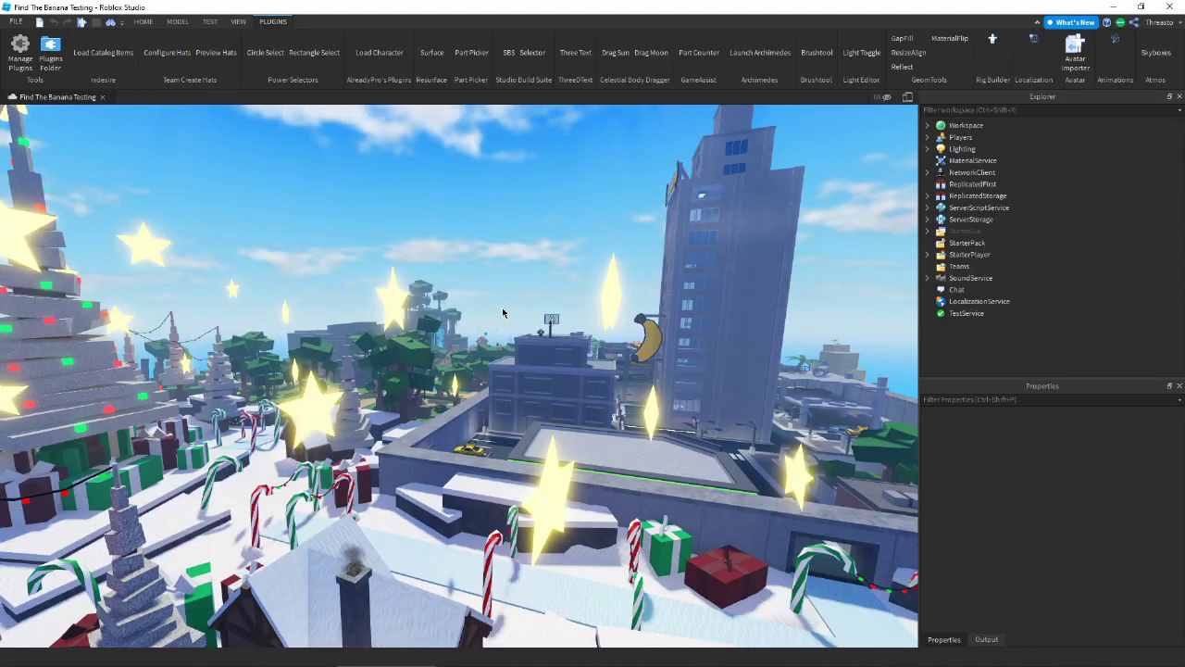
# Brush-select the slate rocks at the base of the wooden spike fence with Circle Select in the Find The Banana Testing place.
pyautogui.moveTo(503, 307); pyautogui.dragTo(545, 281, button='right')
pyautogui.press('w')
pyautogui.click(215, 54)
pyautogui.press('w')
pyautogui.press('w')
pyautogui.press('w')
pyautogui.moveTo(502, 350); pyautogui.dragTo(378, 450, button='right')
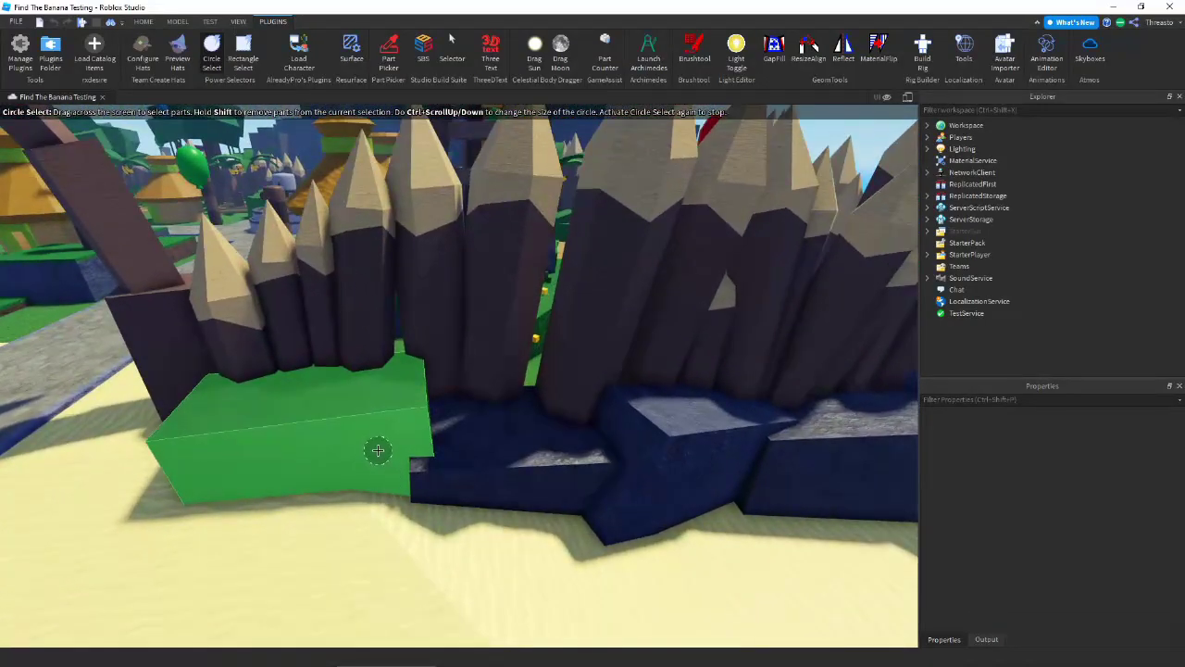
pyautogui.press('d')
pyautogui.moveTo(635, 479)
pyautogui.mouseDown()
pyautogui.moveTo(744, 450)
pyautogui.moveTo(760, 432)
pyautogui.mouseUp()
pyautogui.moveTo(759, 431); pyautogui.dragTo(759, 431, button='right')
pyautogui.press('d')
pyautogui.moveTo(655, 470)
pyautogui.mouseDown()
pyautogui.moveTo(648, 485)
pyautogui.moveTo(638, 468)
pyautogui.mouseUp()
pyautogui.moveTo(648, 435)
pyautogui.mouseDown()
pyautogui.moveTo(678, 398)
pyautogui.moveTo(777, 328)
pyautogui.moveTo(751, 365)
pyautogui.moveTo(686, 363)
pyautogui.mouseUp()
pyautogui.press('d')
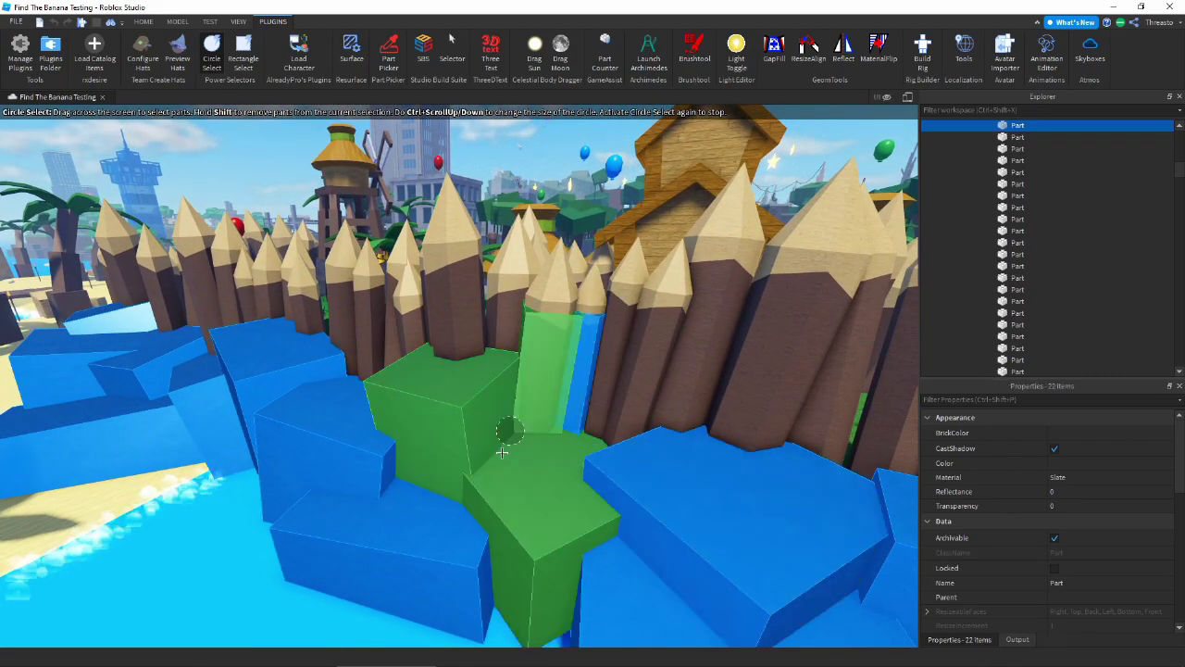
# Remove the wooden fence bottoms from the rock selection with Circle Select.
pyautogui.moveTo(502, 452); pyautogui.dragTo(516, 476, button='right')
pyautogui.press('w')
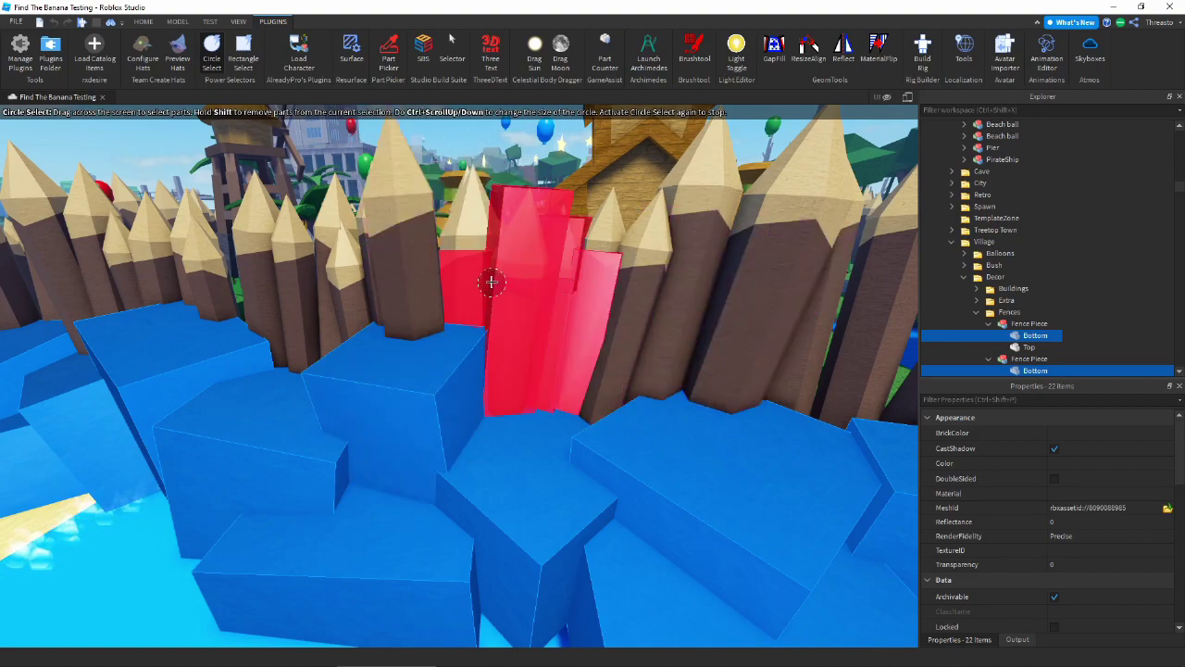
pyautogui.keyDown('shift'); pyautogui.moveTo(491, 281); pyautogui.dragTo(494, 283); pyautogui.keyUp('shift')
pyautogui.press('s')
# Add the rocks under the fence beside the stone floor to the selection, and remove the accidentally included floor parts.
pyautogui.moveTo(574, 385); pyautogui.dragTo(433, 393, button='right')
pyautogui.press('w')
pyautogui.scroll(5, 479, 350)
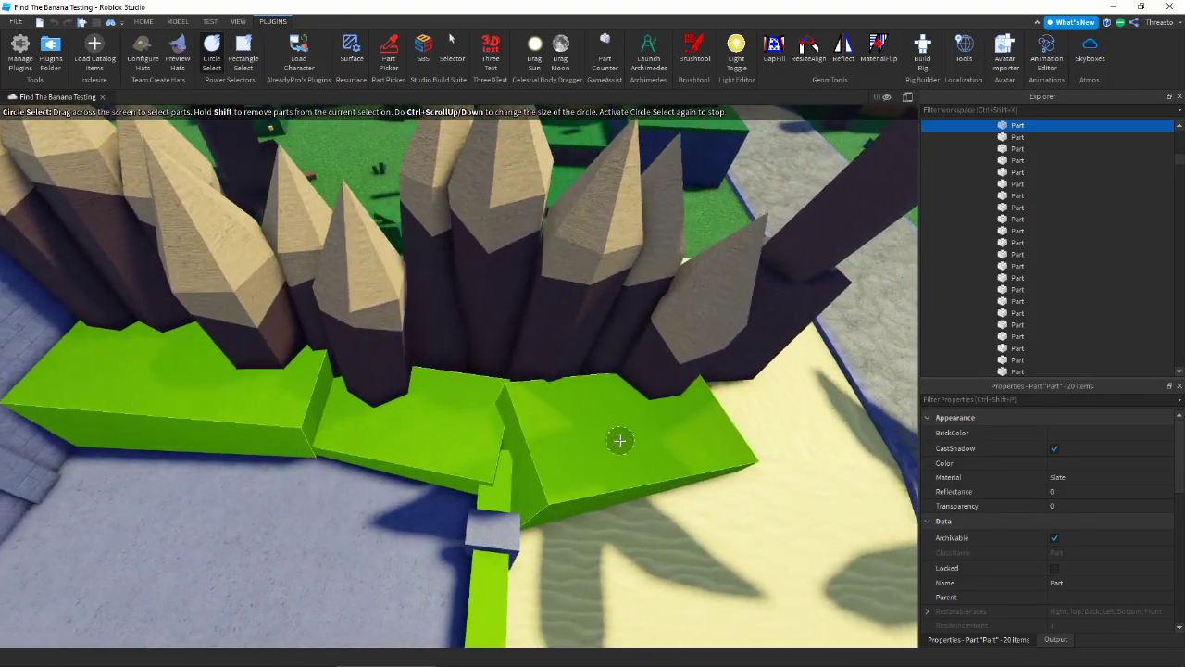
pyautogui.moveTo(620, 441); pyautogui.dragTo(571, 422)
pyautogui.press('s')
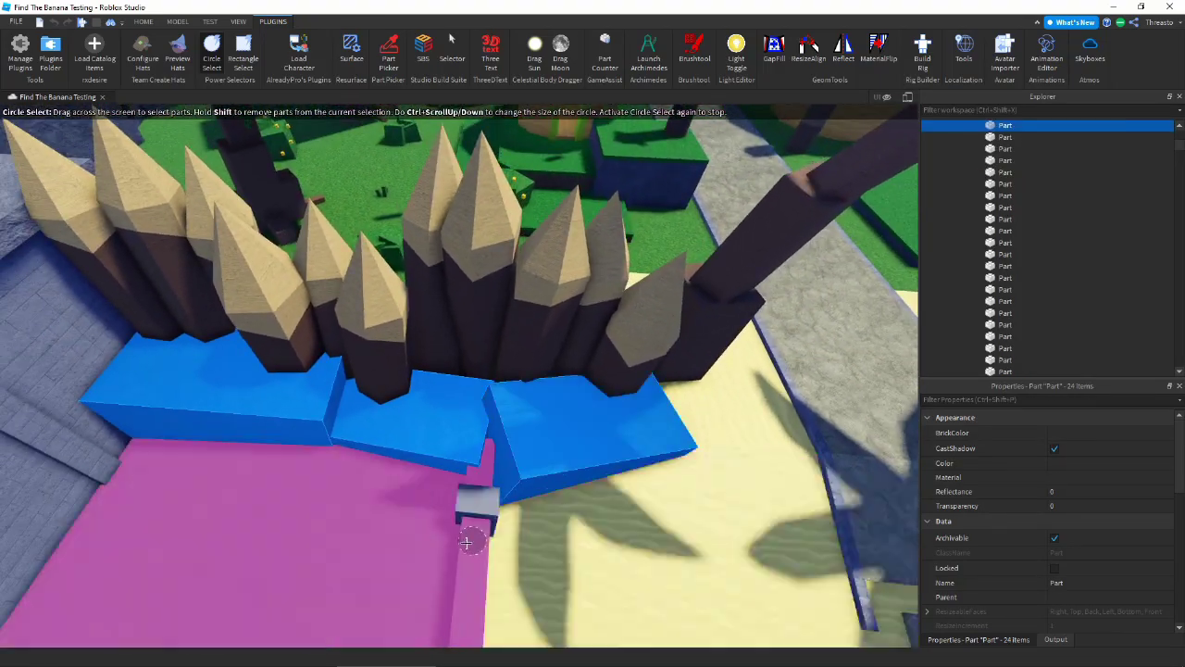
pyautogui.keyDown('shift'); pyautogui.click(467, 543); pyautogui.keyUp('shift')
# Add the slate rocks along the grassy side of the stone wall to the selection.
pyautogui.press('d')
pyautogui.moveTo(558, 457); pyautogui.dragTo(559, 454, button='right')
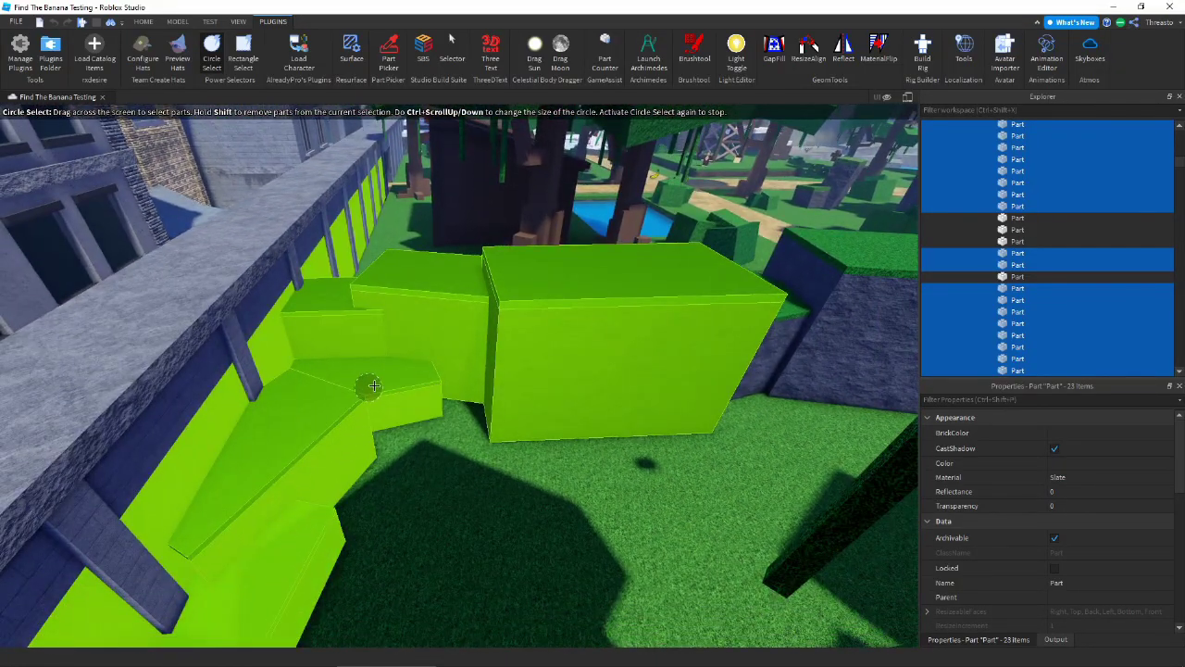
pyautogui.moveTo(374, 386); pyautogui.dragTo(381, 381)
pyautogui.moveTo(382, 381); pyautogui.dragTo(375, 378, button='right')
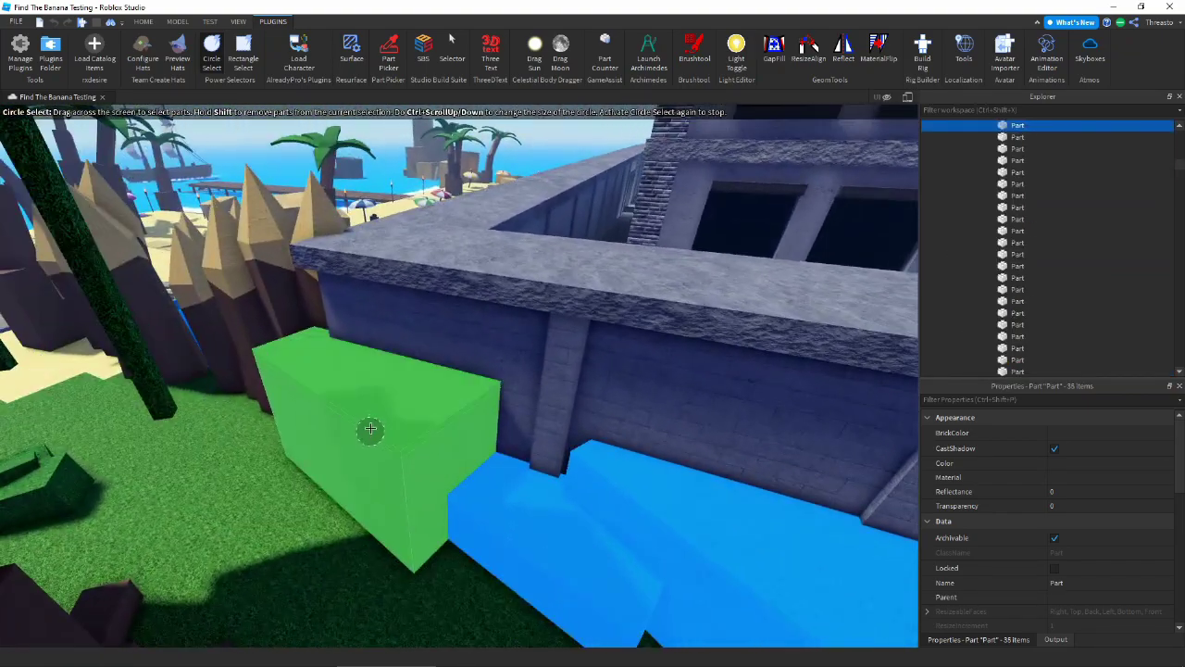
pyautogui.press('s')
pyautogui.moveTo(490, 447); pyautogui.dragTo(474, 369, button='right')
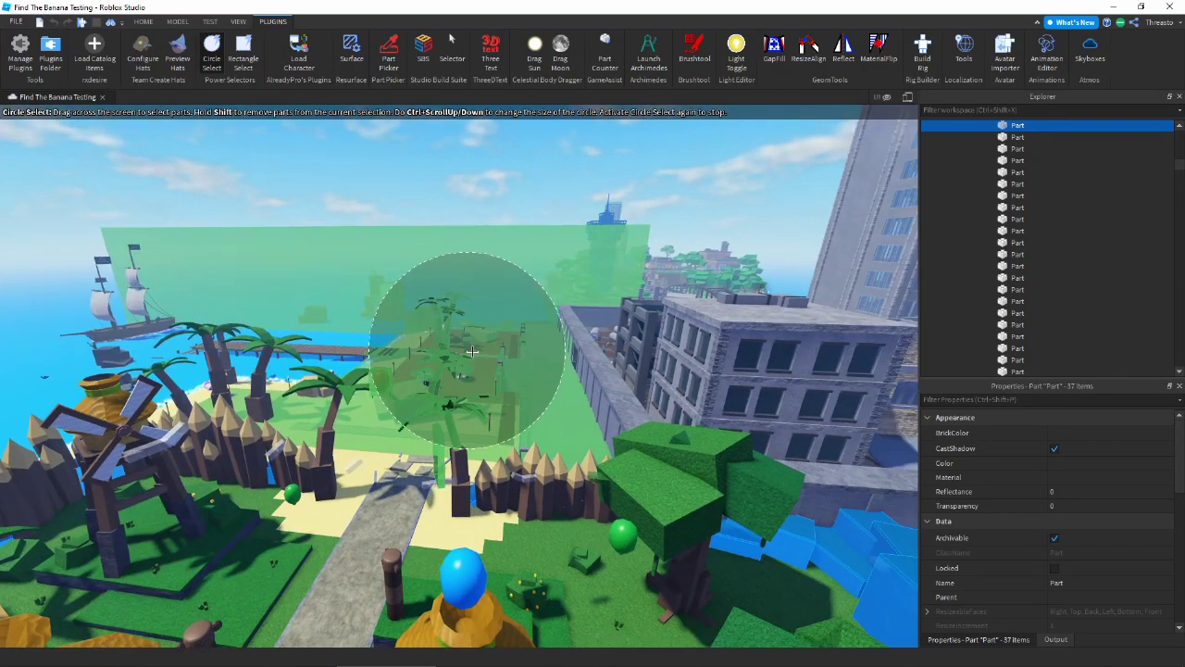
# Brush-select parts of the palm tree's leaves with a small circle, and exit Circle Select and clear the selection.
pyautogui.moveTo(472, 352); pyautogui.dragTo(430, 363, button='right')
pyautogui.press('s')
pyautogui.moveTo(445, 420); pyautogui.dragTo(561, 403, button='right')
pyautogui.press('w')
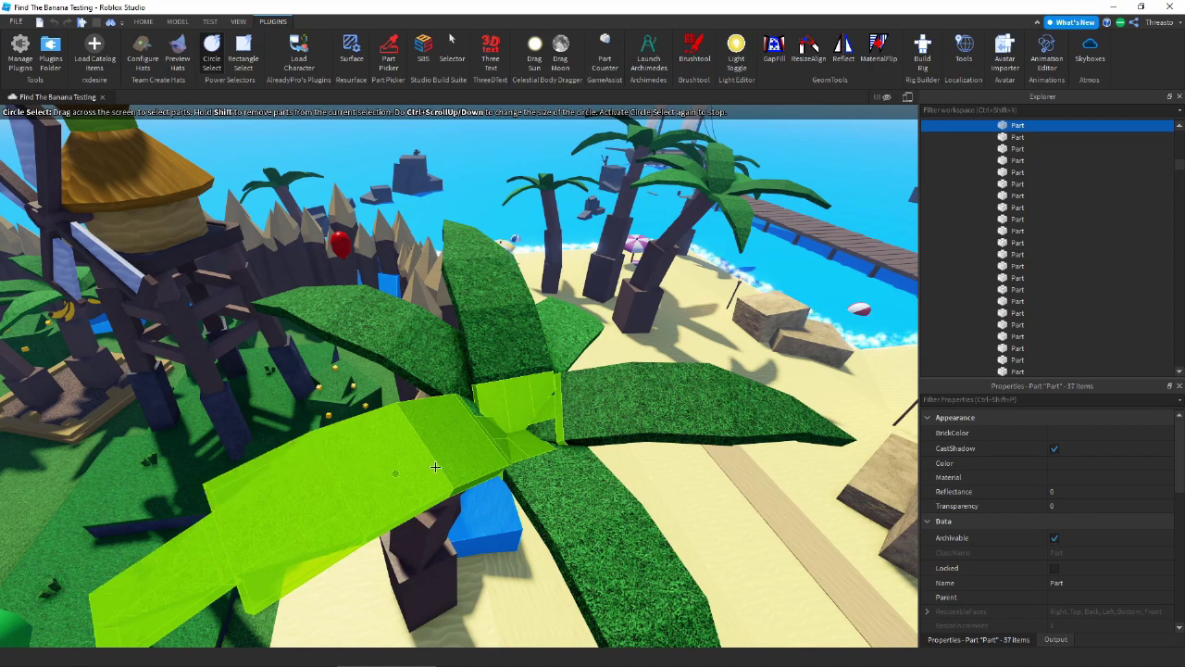
pyautogui.moveTo(331, 319); pyautogui.dragTo(537, 431)
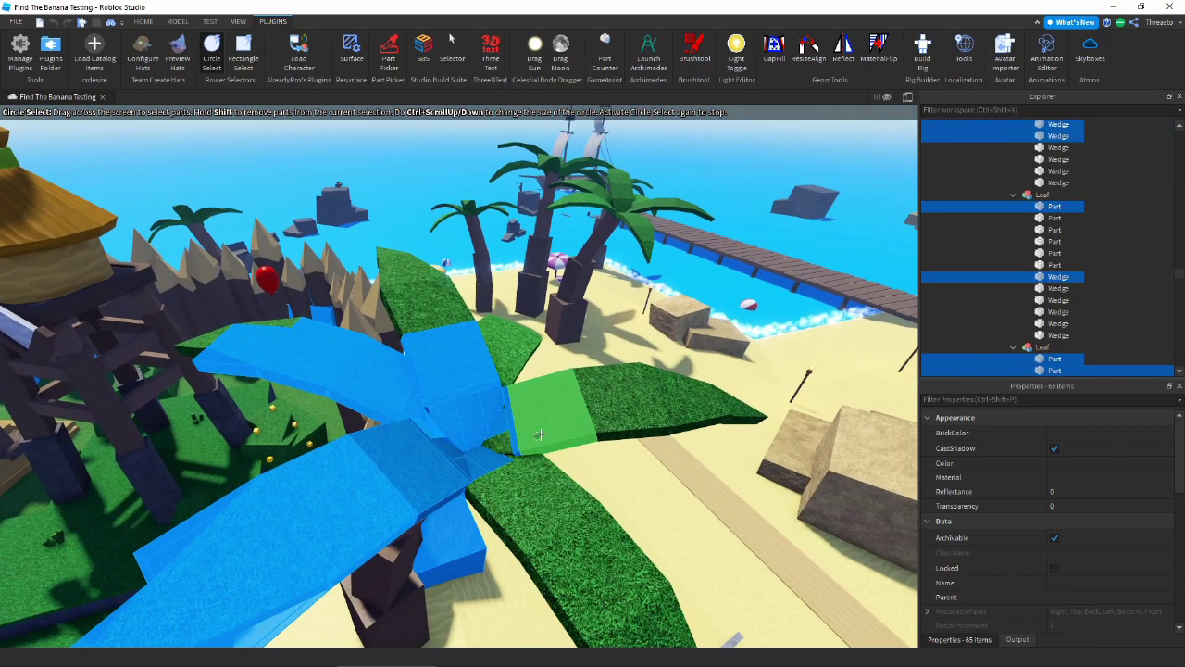
pyautogui.hotkey('ctrl', '1')
pyautogui.click(701, 397)
pyautogui.moveTo(701, 397); pyautogui.dragTo(585, 436, button='right')
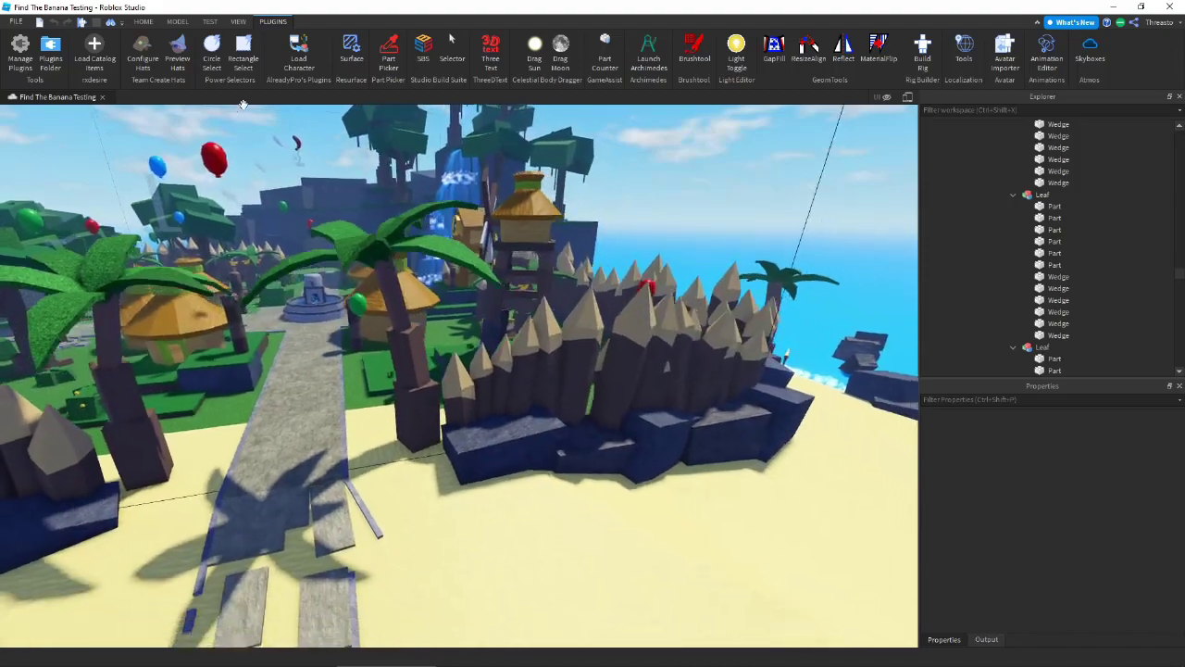
# Rectangle-select the palm trees and sand parts along the shoreline with Rectangle Select.
pyautogui.moveTo(242, 105); pyautogui.dragTo(465, 313, button='right')
pyautogui.press('s')
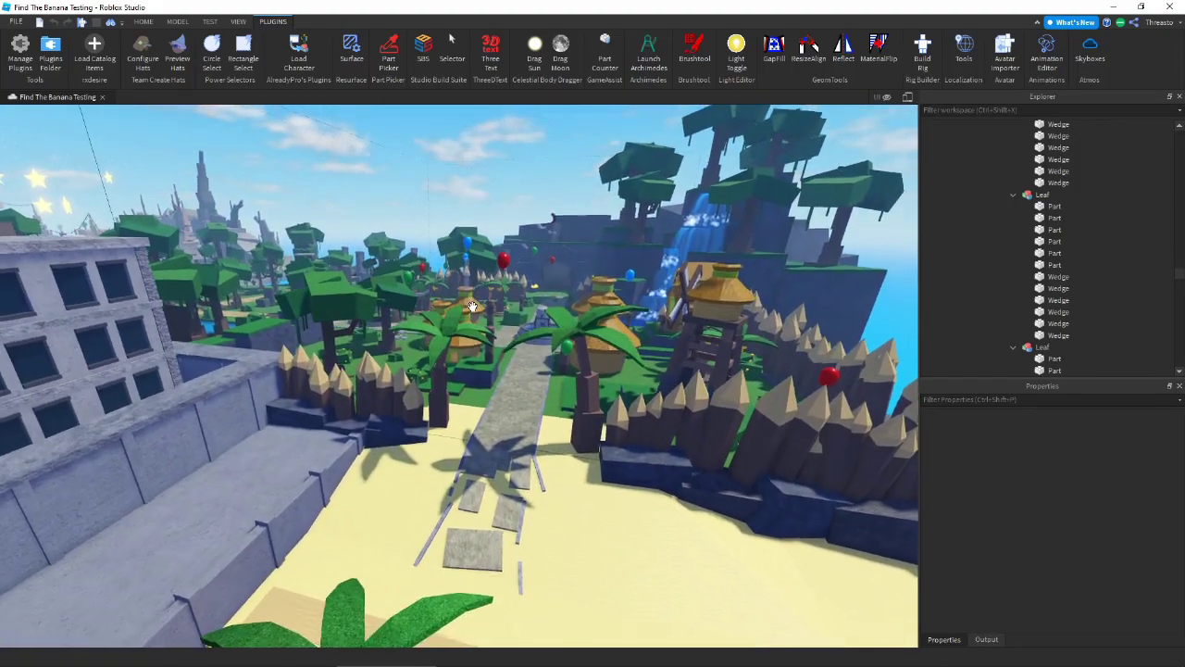
pyautogui.press('w')
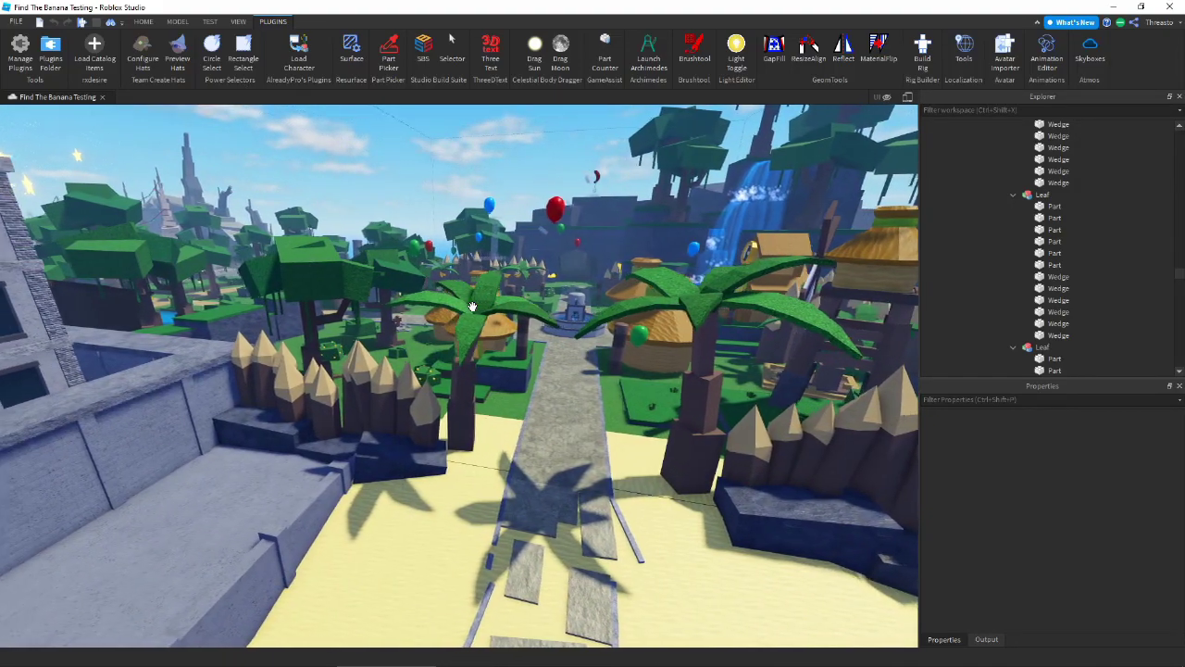
pyautogui.press('s')
pyautogui.press('d')
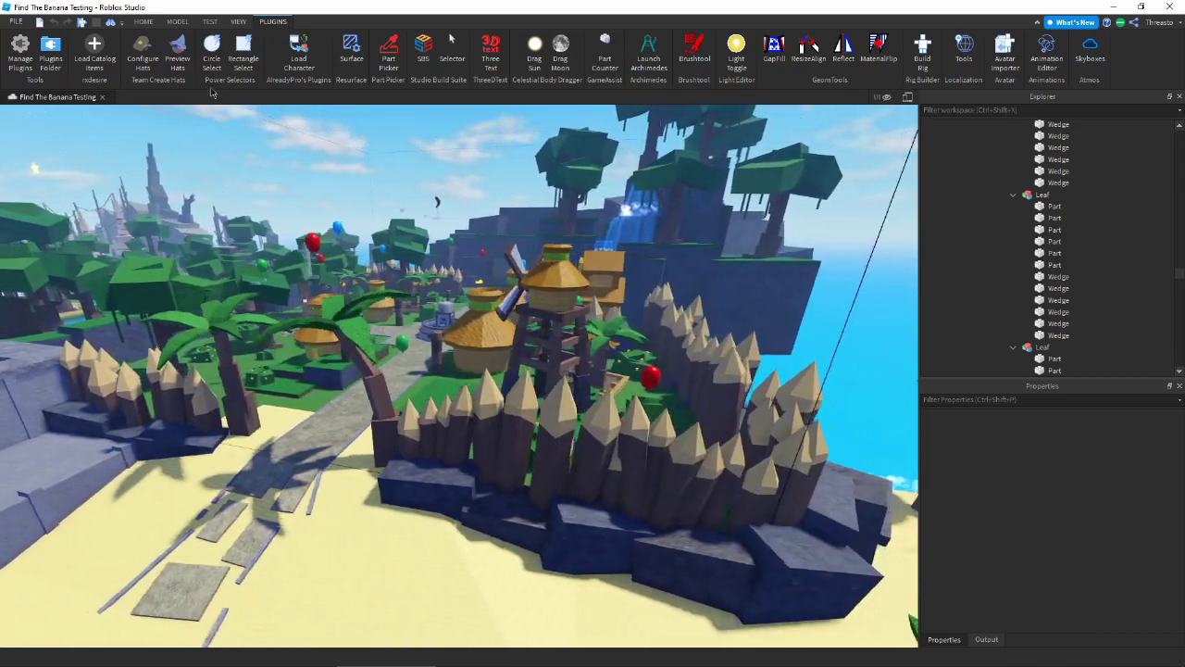
pyautogui.press('d')
pyautogui.click(243, 53)
pyautogui.moveTo(278, 120); pyautogui.dragTo(465, 318, button='right')
pyautogui.press('w')
pyautogui.press('s')
pyautogui.press('w')
pyautogui.press('s')
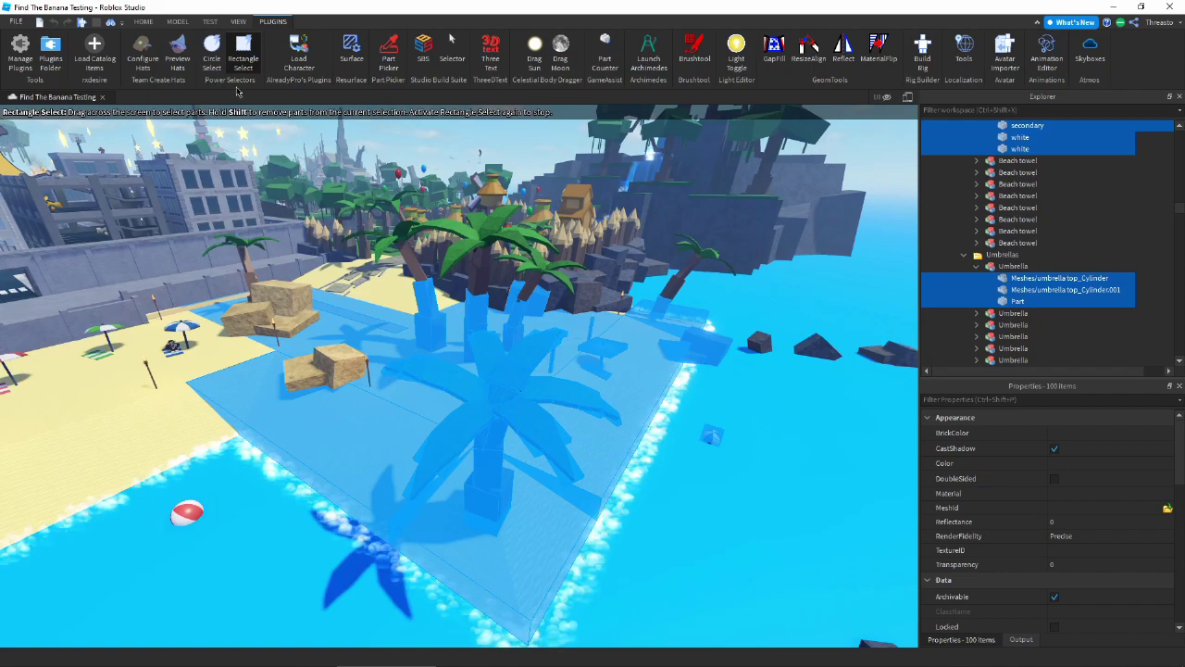
# Remove the neighbouring palm trunks, beach umbrella and shoreline sand parts from the rectangle selection.
pyautogui.moveTo(421, 281); pyautogui.dragTo(420, 283, button='right')
pyautogui.press('e')
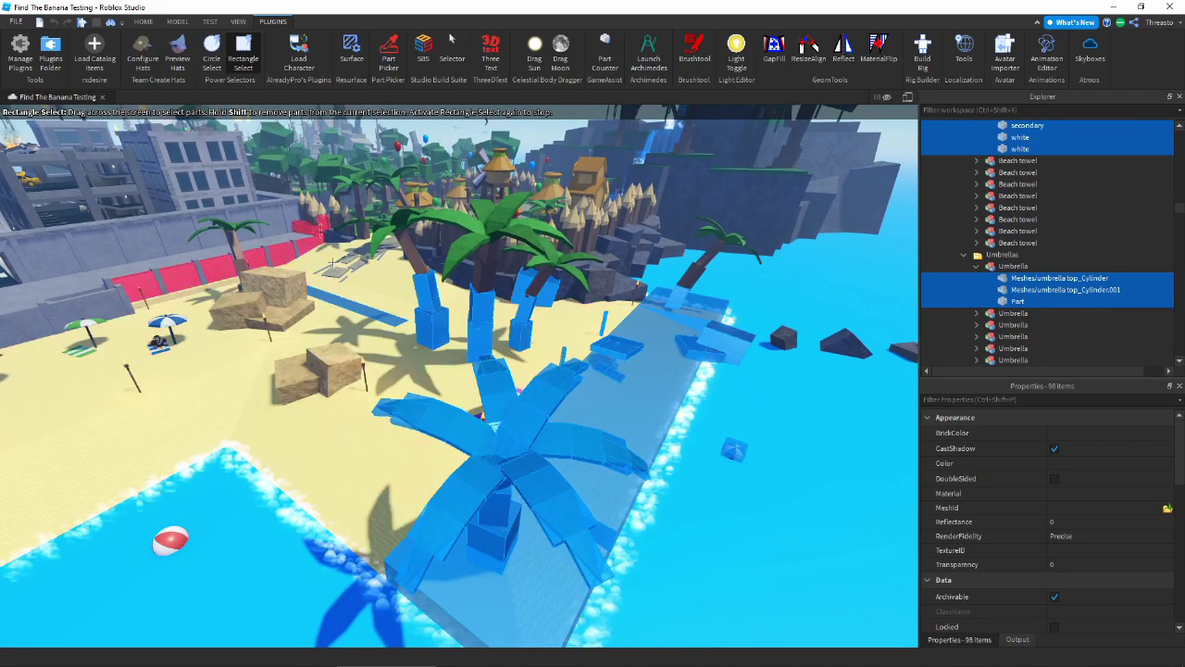
pyautogui.keyDown('shift'); pyautogui.moveTo(629, 349); pyautogui.dragTo(632, 346); pyautogui.keyUp('shift')
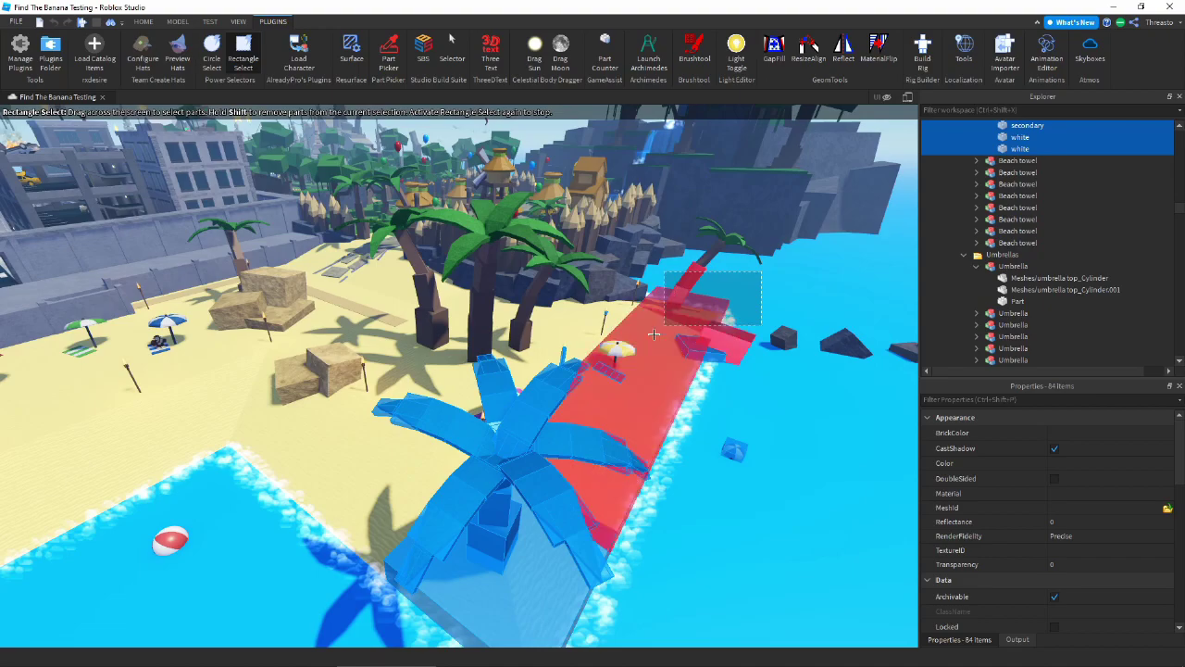
pyautogui.moveTo(654, 368); pyautogui.dragTo(654, 368, button='right')
pyautogui.press('d')
pyautogui.keyDown('shift'); pyautogui.moveTo(751, 283); pyautogui.dragTo(580, 445); pyautogui.keyUp('shift')
pyautogui.moveTo(580, 445); pyautogui.dragTo(562, 462, button='right')
# Remove the palm's trunk parts from the selection, and exit Rectangle Select and clear the selection.
pyautogui.keyDown('shift'); pyautogui.moveTo(500, 561); pyautogui.dragTo(500, 560); pyautogui.keyUp('shift')
pyautogui.moveTo(535, 407); pyautogui.dragTo(535, 408, button='right')
pyautogui.keyDown('shift'); pyautogui.moveTo(605, 318); pyautogui.dragTo(495, 394); pyautogui.keyUp('shift')
pyautogui.press('s')
pyautogui.moveTo(557, 392); pyautogui.dragTo(561, 396, button='right')
pyautogui.hotkey('ctrl', '1')
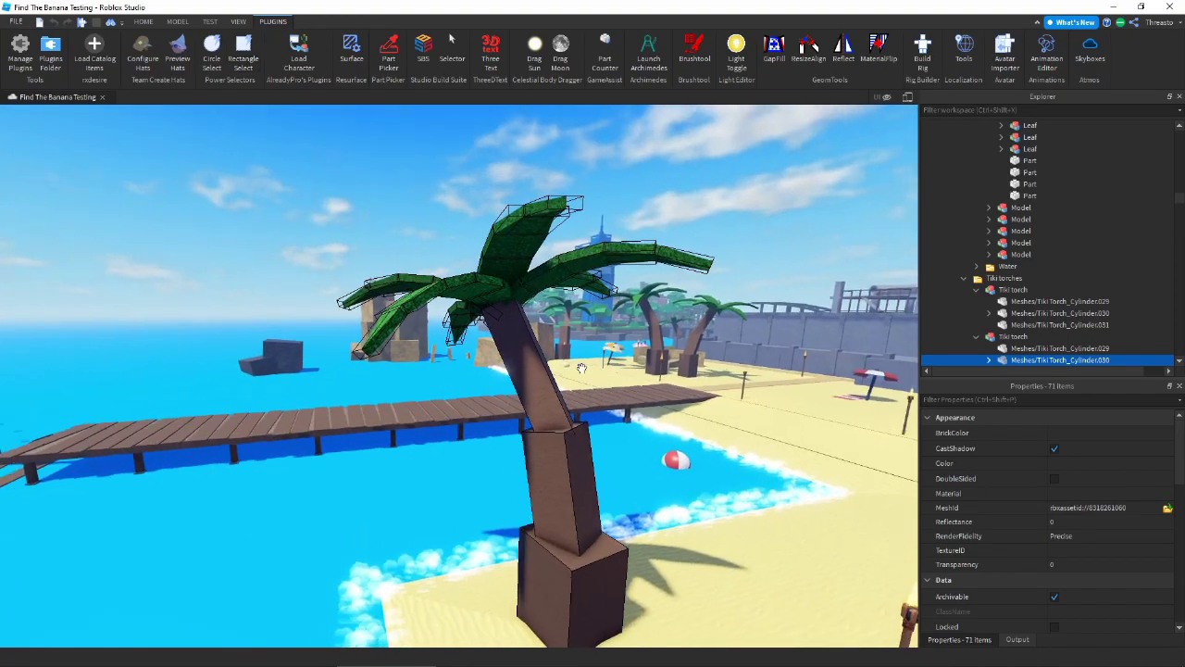
pyautogui.click(404, 193)
pyautogui.click(505, 164)
# Look over the forest, the snowy village and the city buildings of the map from above.
pyautogui.moveTo(504, 164); pyautogui.dragTo(505, 164, button='right')
pyautogui.press('e')
pyautogui.press('w')
pyautogui.press('w')
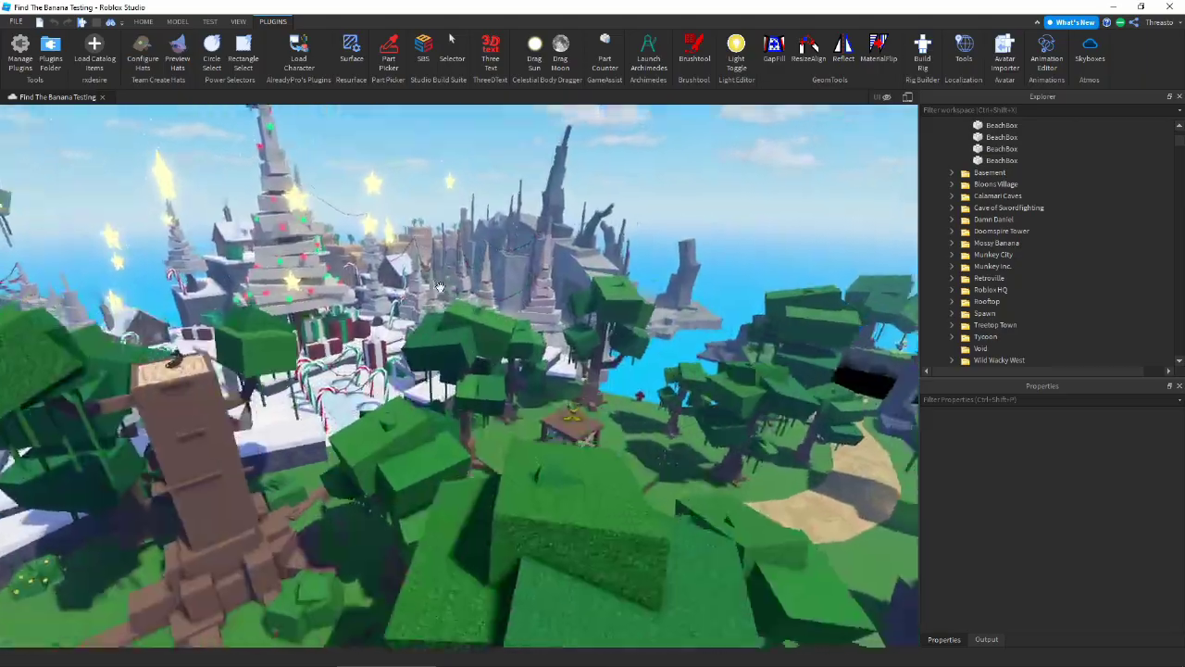
pyautogui.moveTo(440, 285); pyautogui.dragTo(440, 285, button='right')
pyautogui.press('w')
pyautogui.press('w')
pyautogui.moveTo(513, 250); pyautogui.dragTo(418, 296, button='right')
pyautogui.press('w')
pyautogui.moveTo(425, 300); pyautogui.dragTo(539, 298, button='right')
pyautogui.press('s')
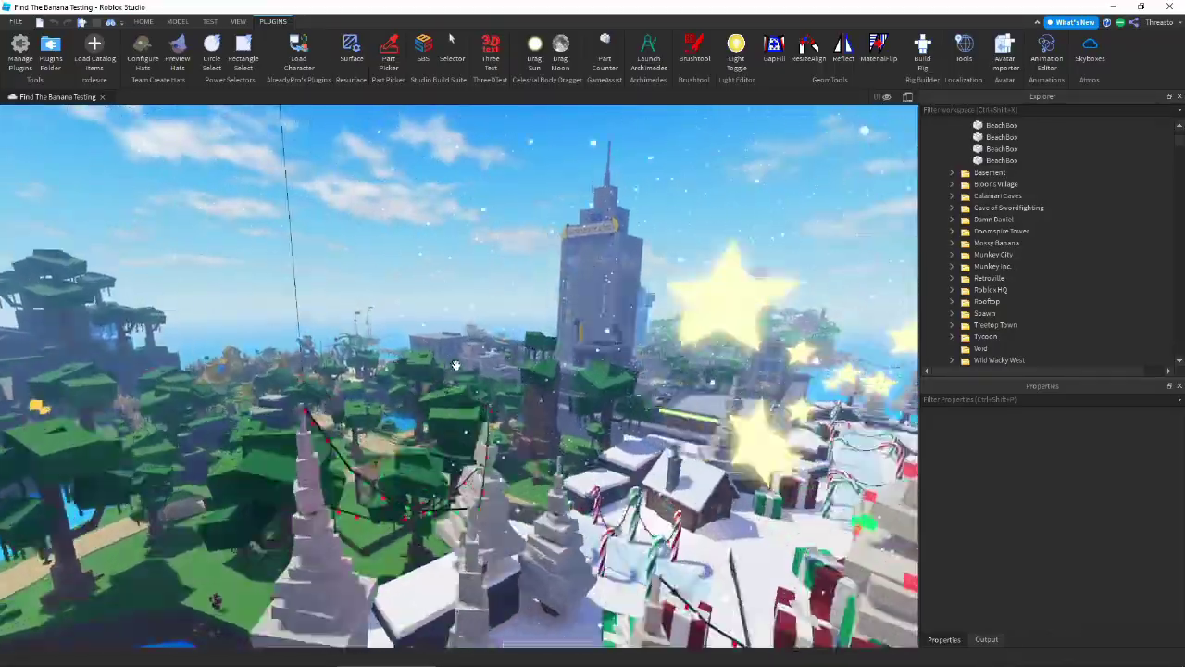
pyautogui.press('w')
pyautogui.moveTo(456, 365); pyautogui.dragTo(444, 364, button='right')
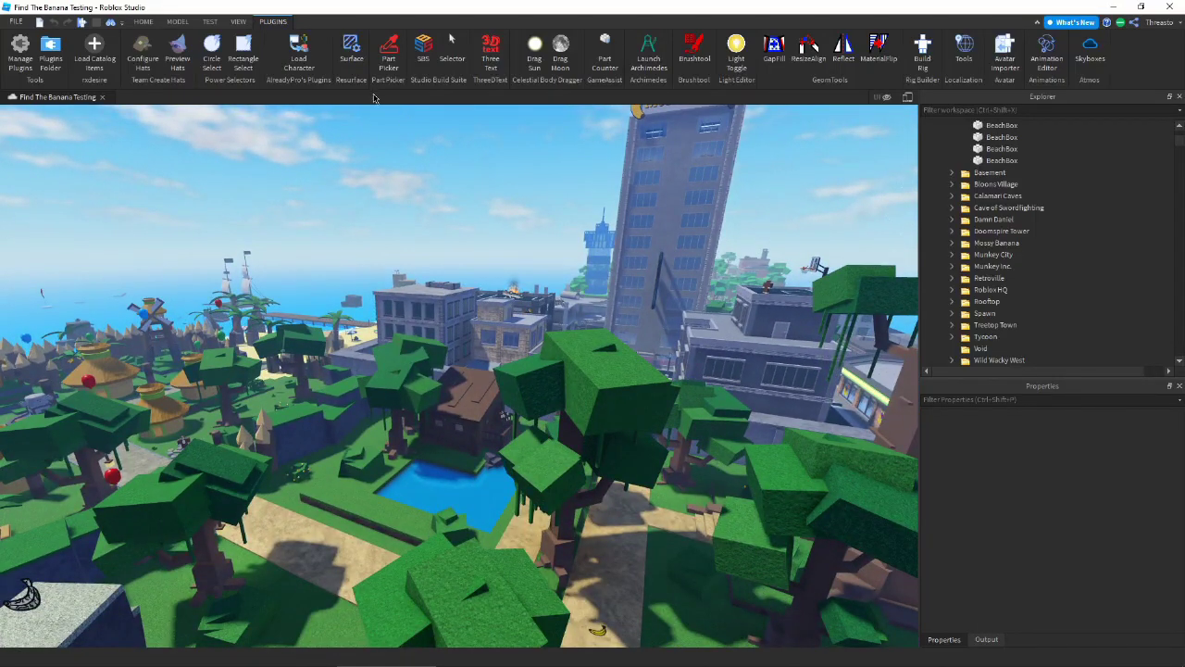
pyautogui.moveTo(473, 189); pyautogui.dragTo(473, 189, button='right')
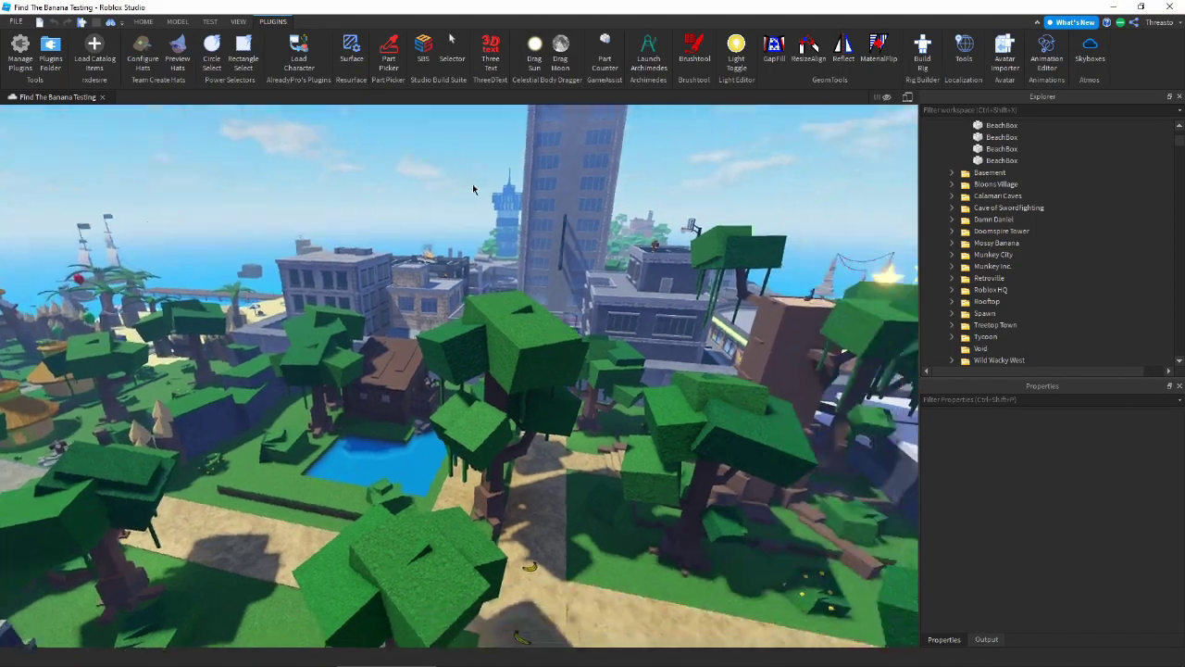
pyautogui.press('w')
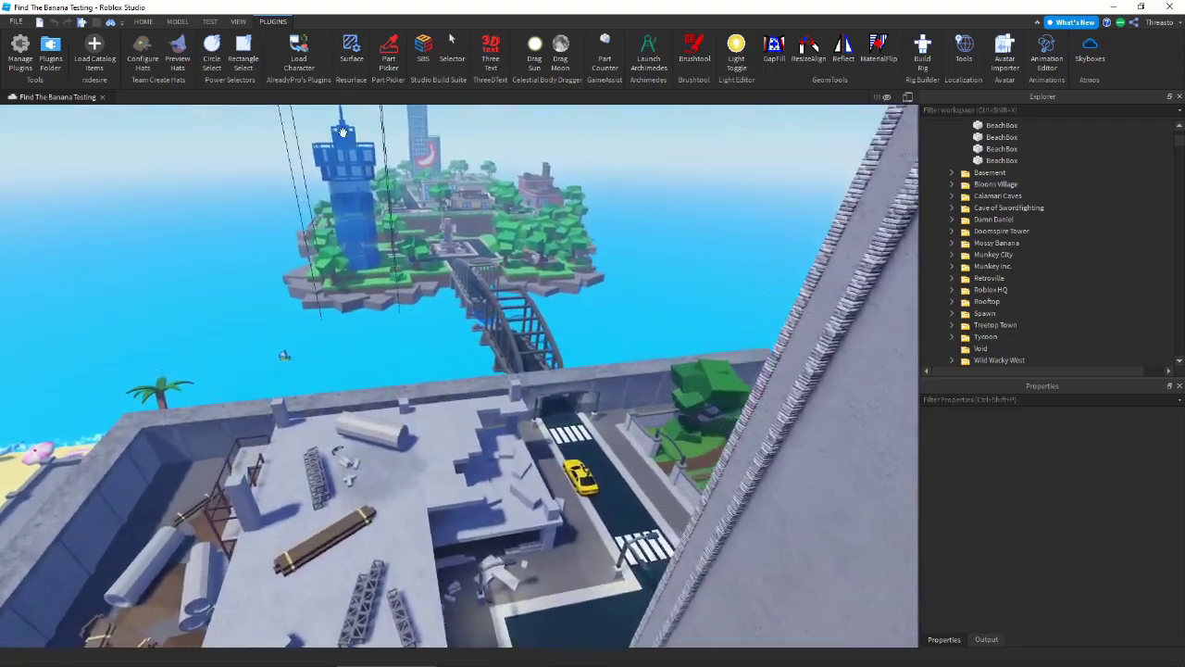
# Examine the studded surfaces on the island across the bridge, including its trees, roads and walls.
pyautogui.press('w')
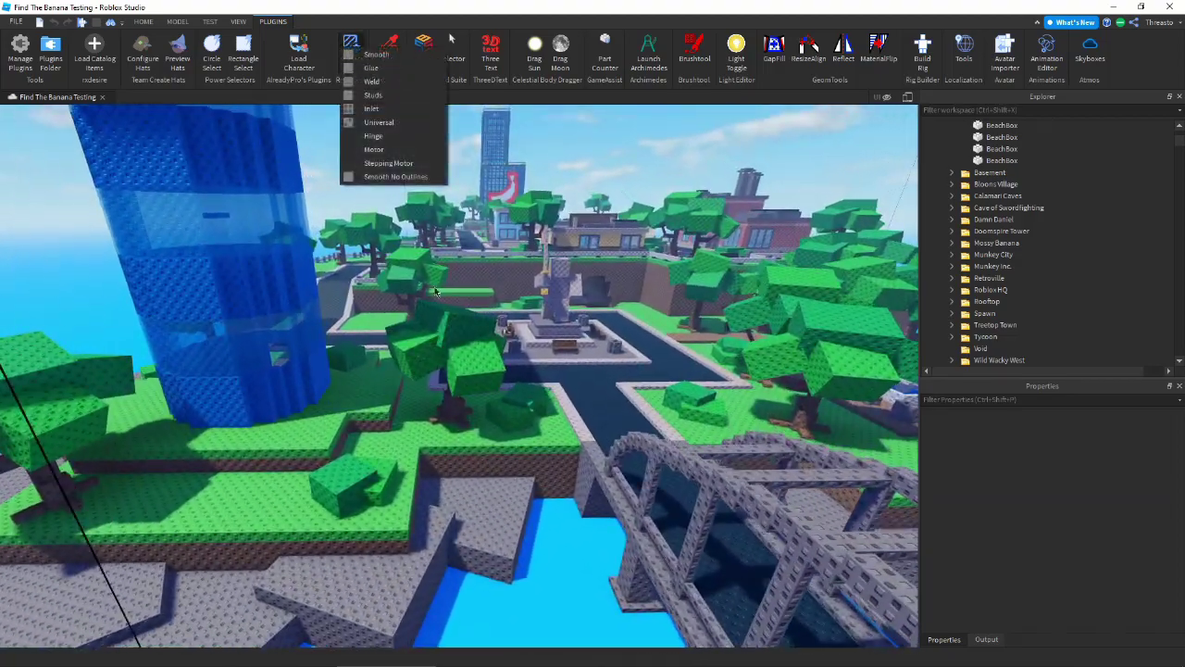
pyautogui.moveTo(435, 280); pyautogui.dragTo(435, 280, button='right')
pyautogui.press('w')
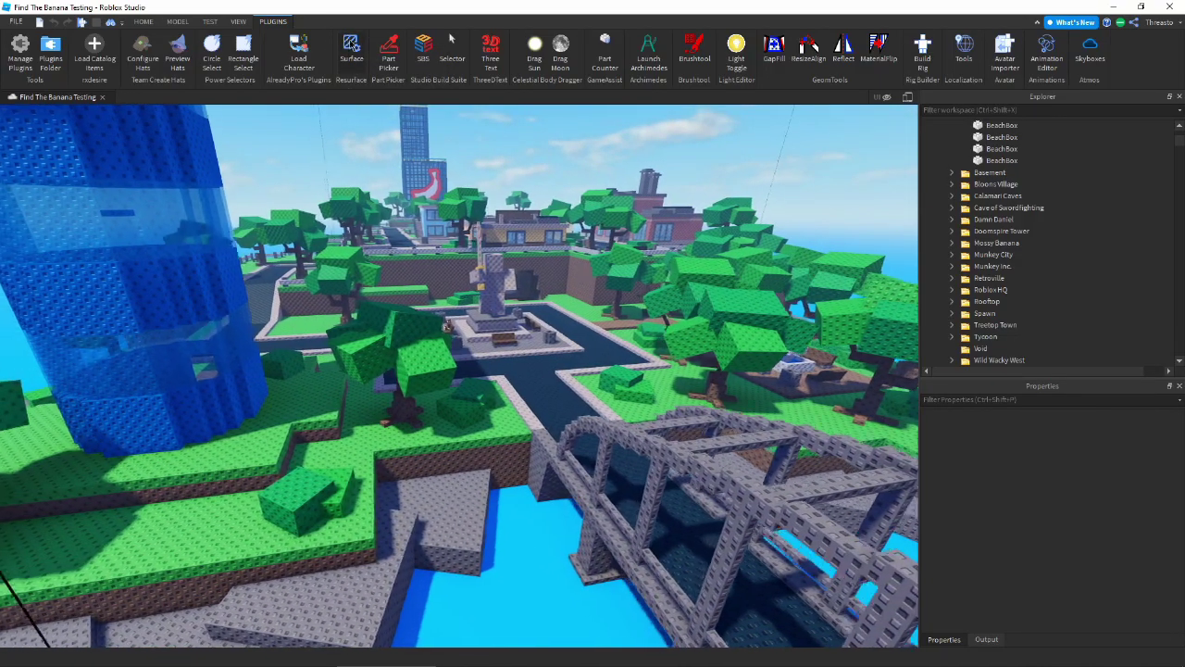
pyautogui.press('w')
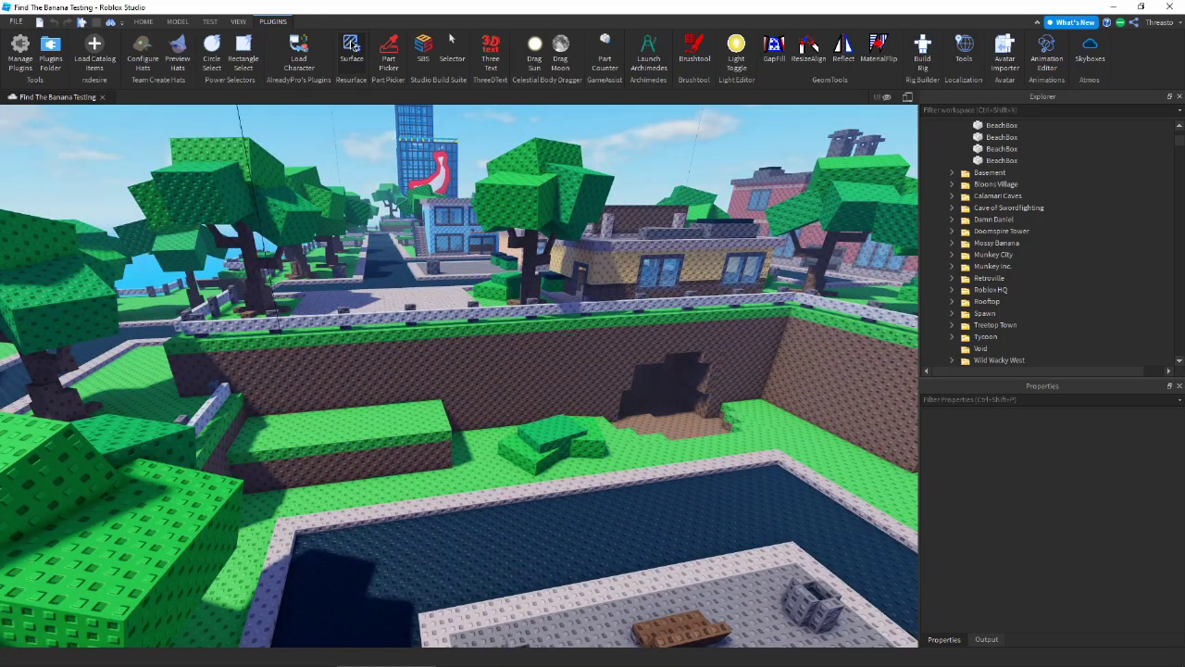
pyautogui.moveTo(497, 348); pyautogui.dragTo(652, 376, button='right')
pyautogui.press('w')
pyautogui.press('s')
pyautogui.press('s')
pyautogui.press('w')
pyautogui.moveTo(540, 334); pyautogui.dragTo(540, 334, button='right')
# Select the top leaf part of the studded tree to inspect its surfaces, and clear the selection.
pyautogui.click(385, 298)
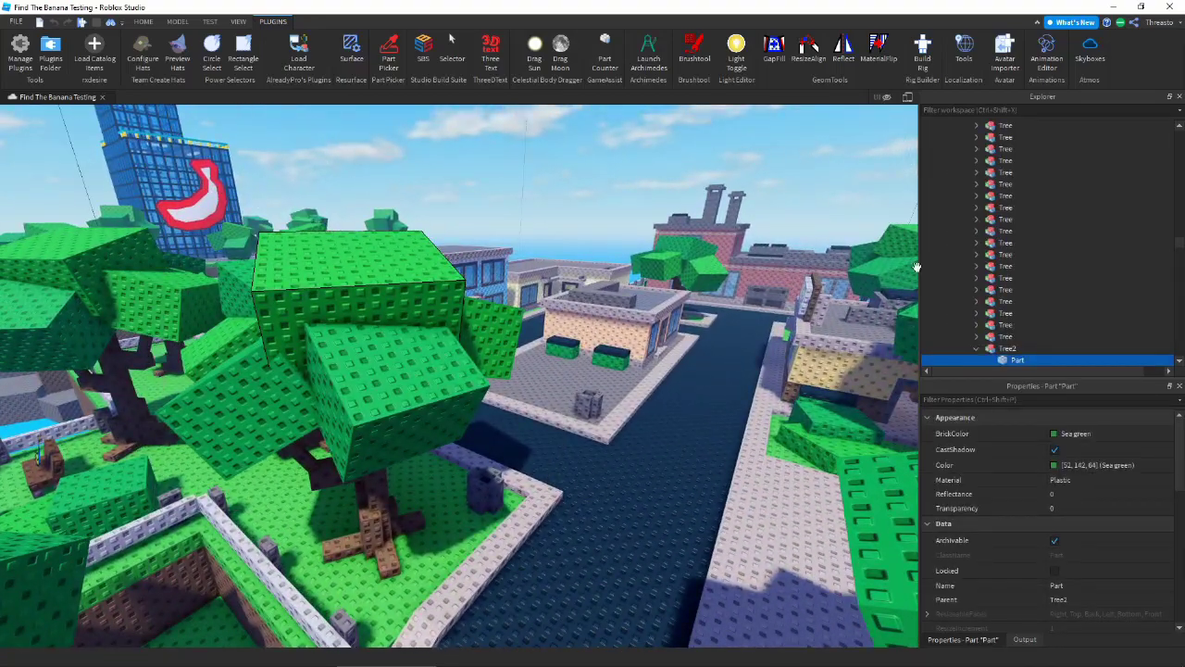
pyautogui.scroll(-3, 972, 284)
pyautogui.moveTo(640, 297); pyautogui.dragTo(592, 293, button='right')
pyautogui.click(593, 218)
pyautogui.press('w')
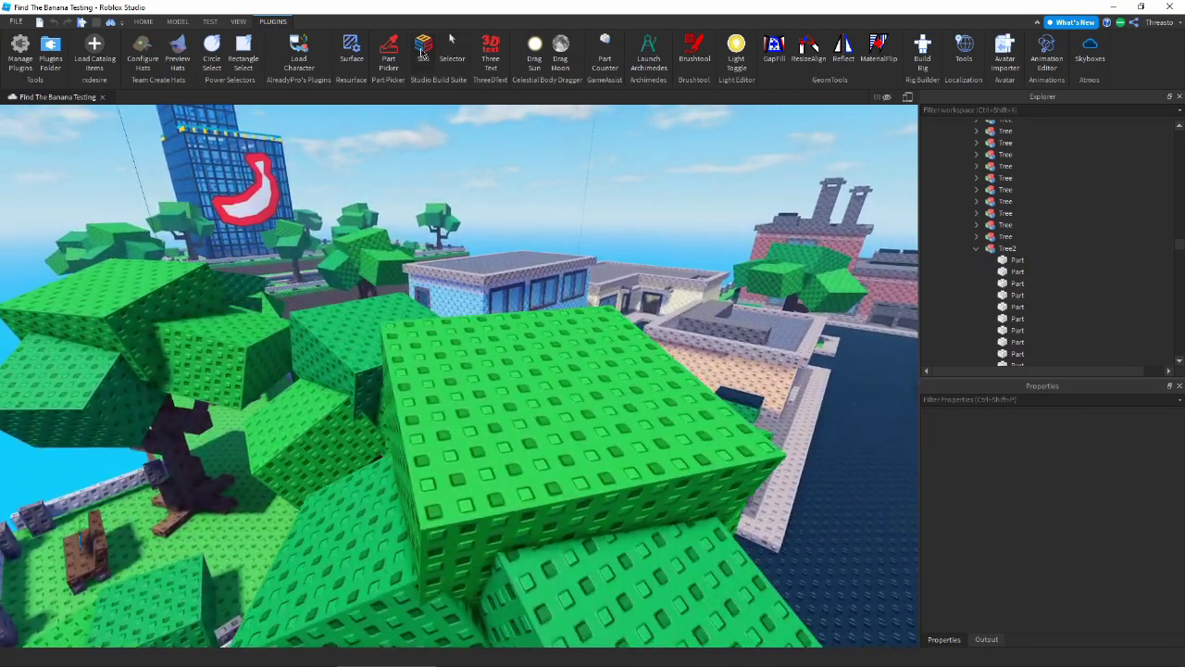
pyautogui.press('q')
# Look up the Surface Tool in the list of installed plugins, and close the list.
pyautogui.click(354, 58)
pyautogui.click(350, 55)
pyautogui.click(350, 56)
pyautogui.click(350, 56)
pyautogui.click(20, 51)
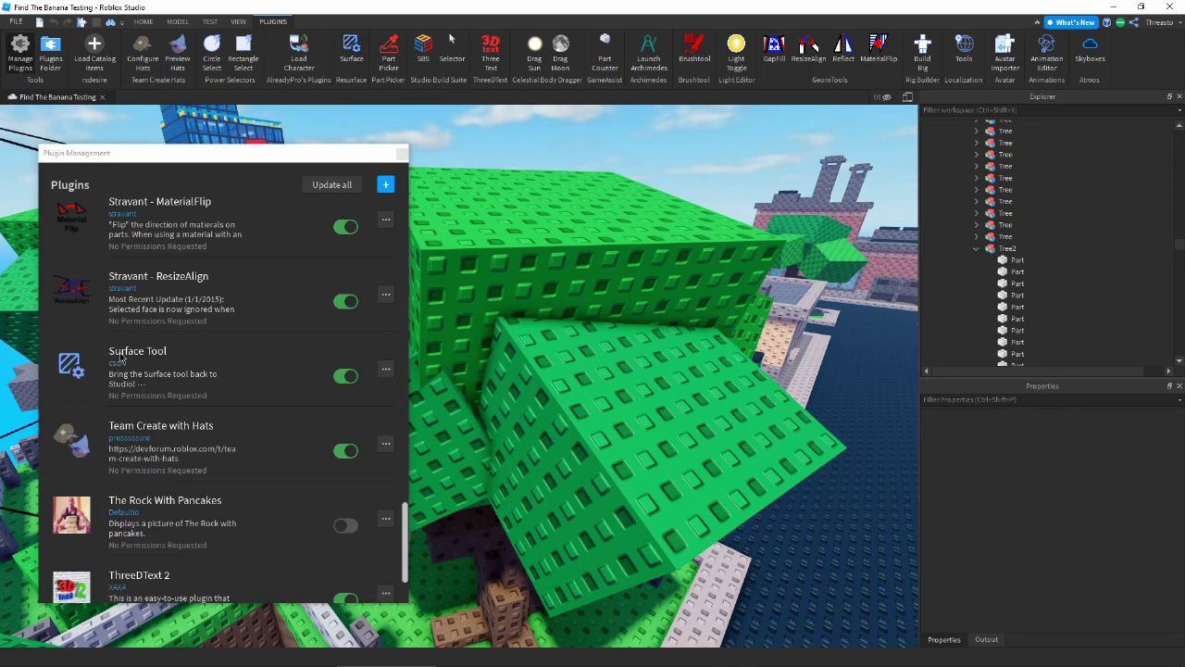
pyautogui.click(401, 156)
# Try the Universal surface type of the Surface tool near the city wall, and leave the tool.
pyautogui.moveTo(399, 160); pyautogui.dragTo(395, 161, button='right')
pyautogui.press('d')
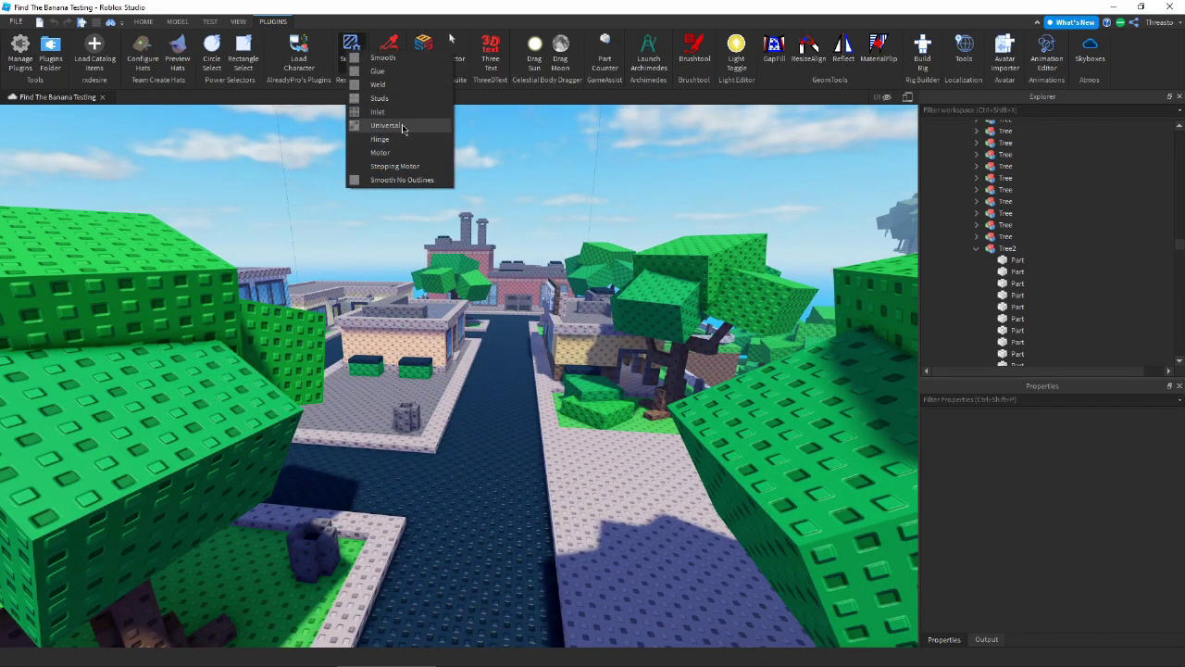
pyautogui.click(403, 128)
pyautogui.moveTo(459, 189); pyautogui.dragTo(492, 231, button='right')
pyautogui.press('w')
pyautogui.press('w')
pyautogui.moveTo(463, 413); pyautogui.dragTo(497, 432, button='right')
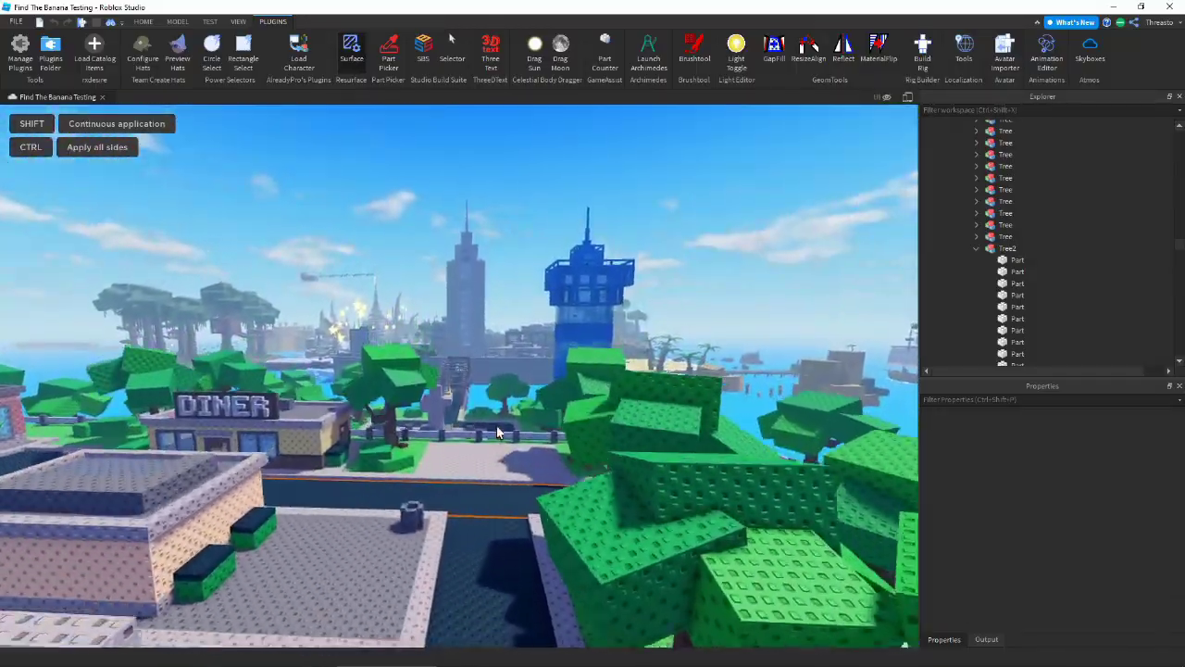
pyautogui.press('w')
pyautogui.press('e')
pyautogui.moveTo(480, 539); pyautogui.dragTo(480, 468, button='right')
pyautogui.press('w')
pyautogui.moveTo(428, 528); pyautogui.dragTo(400, 501, button='right')
pyautogui.press('Escape')
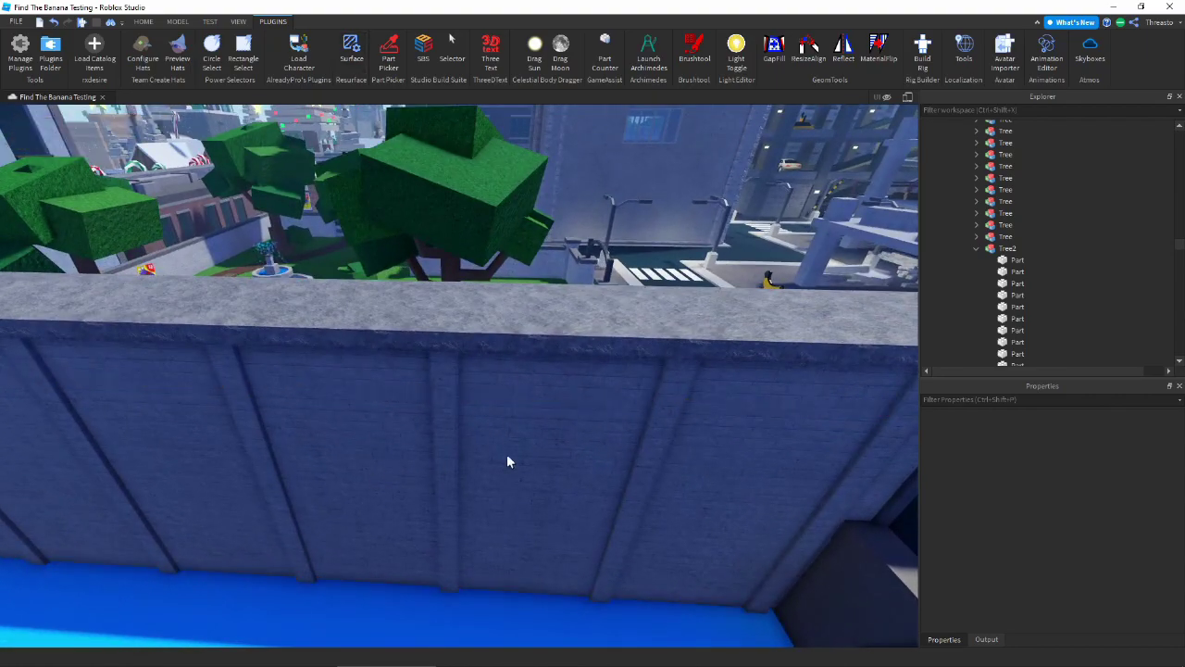
# Try the Surface tool on the grass beside the sloped road on the studded island.
pyautogui.moveTo(400, 382); pyautogui.dragTo(285, 215, button='right')
pyautogui.press('d')
pyautogui.press('w')
pyautogui.press('w')
pyautogui.press('w')
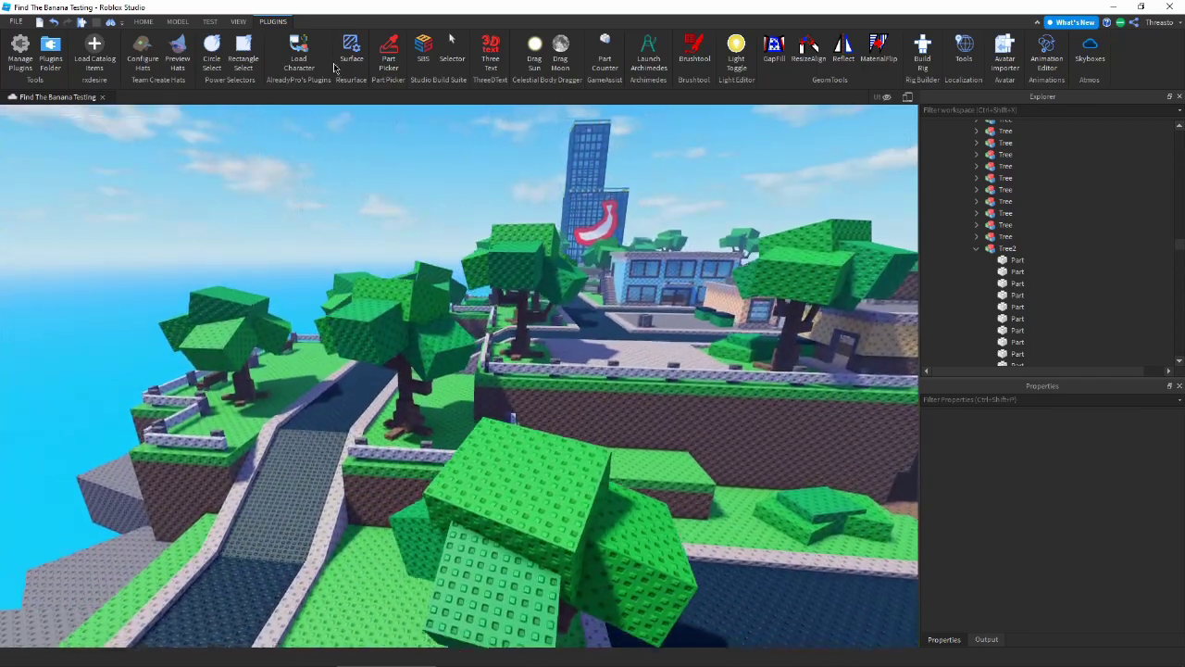
pyautogui.click(351, 50)
pyautogui.moveTo(426, 290); pyautogui.dragTo(538, 459, button='right')
pyautogui.press('w')
pyautogui.click(525, 460)
pyautogui.press('s')
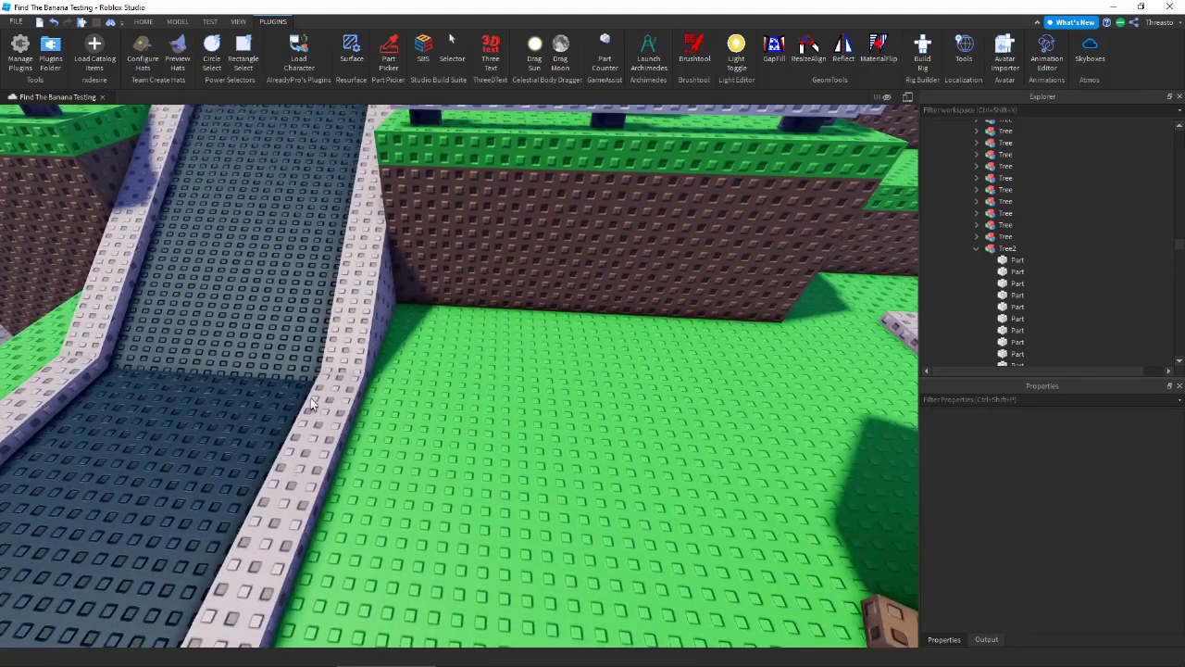
# Apply the Weld surface to the grass, road and curb at the sloped road, using continuous application.
pyautogui.moveTo(310, 399); pyautogui.dragTo(466, 114, button='right')
pyautogui.press('s')
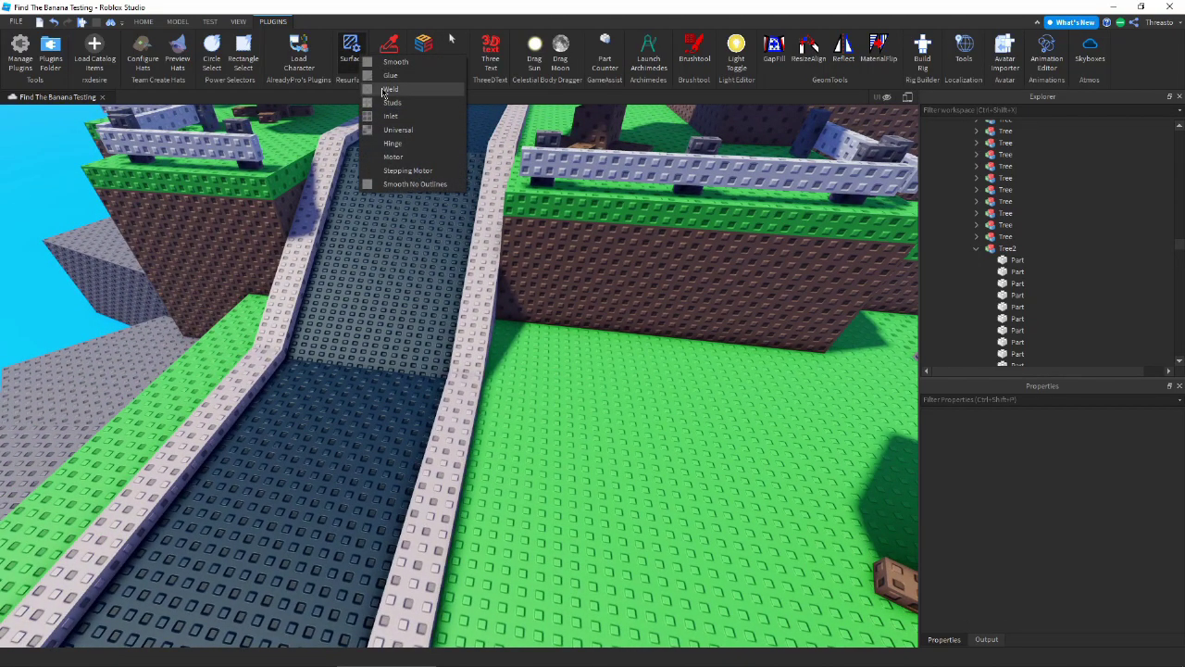
pyautogui.click(387, 89)
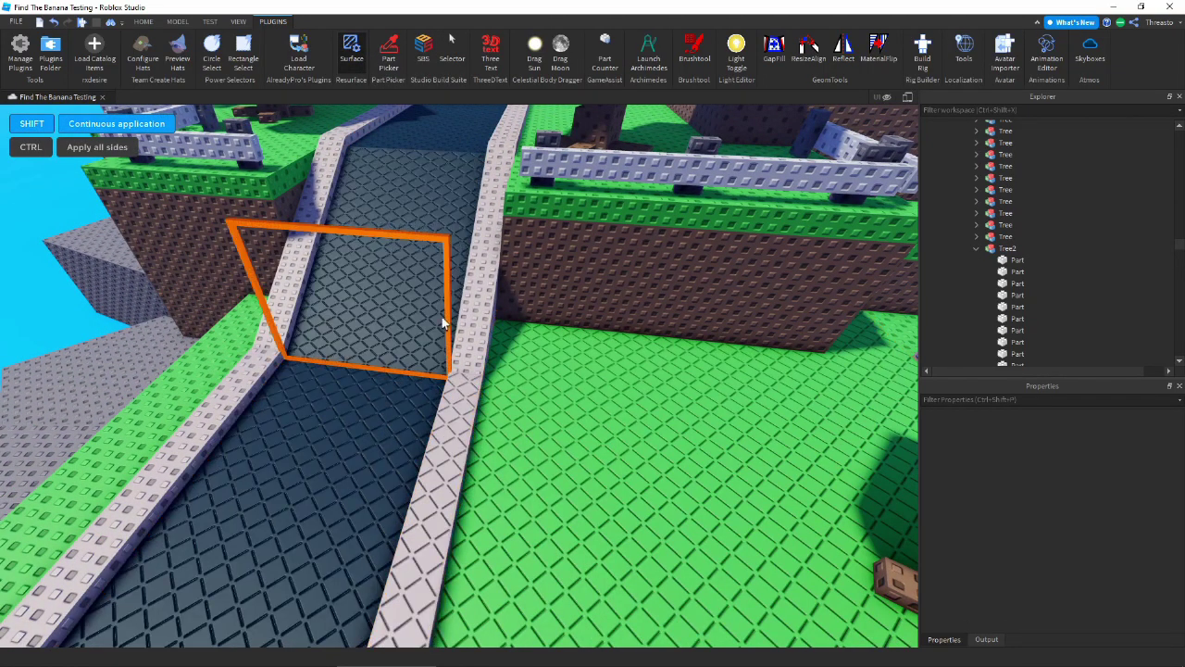
pyautogui.keyDown('shift'); pyautogui.click(249, 375); pyautogui.keyUp('shift')
pyautogui.press('s')
pyautogui.moveTo(598, 354); pyautogui.dragTo(598, 353, button='right')
pyautogui.press('s')
pyautogui.moveTo(88, 188); pyautogui.dragTo(278, 208, button='right')
# Undo the trial surface changes.
pyautogui.hotkey('ctrl', 'z')
pyautogui.hotkey('ctrl', 'z')
pyautogui.hotkey('ctrl', 'z')
pyautogui.hotkey('ctrl', 'z')
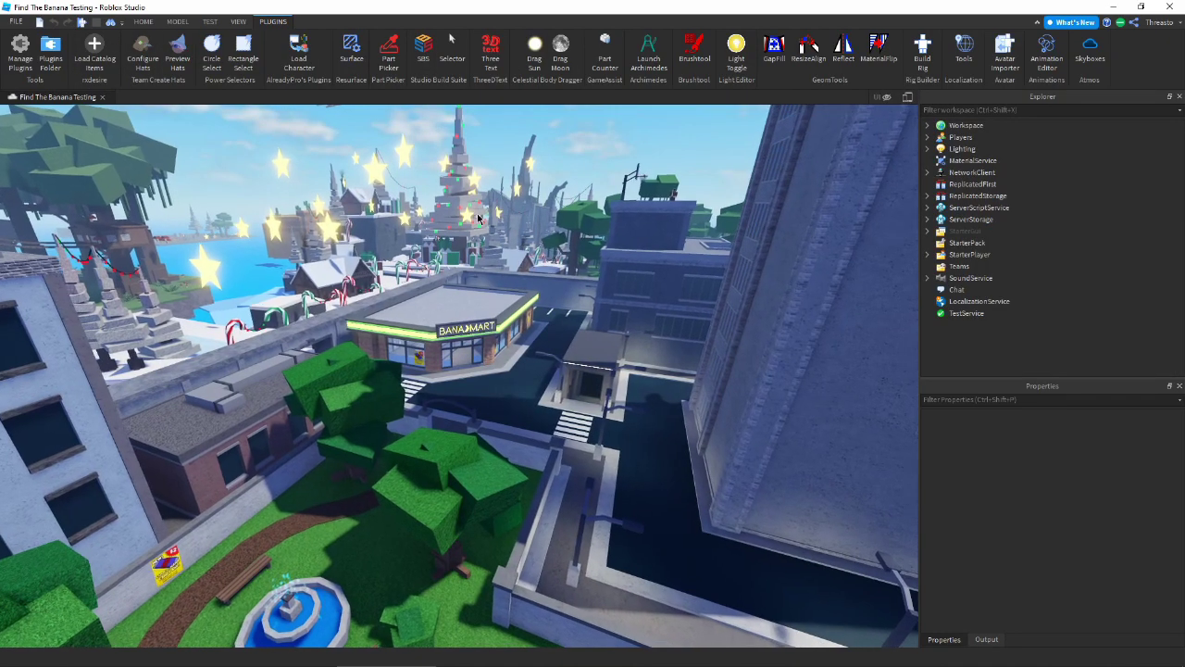
# Close the Find The Banana Testing place and open the Tutorials place.
pyautogui.scroll(6, 477, 219)
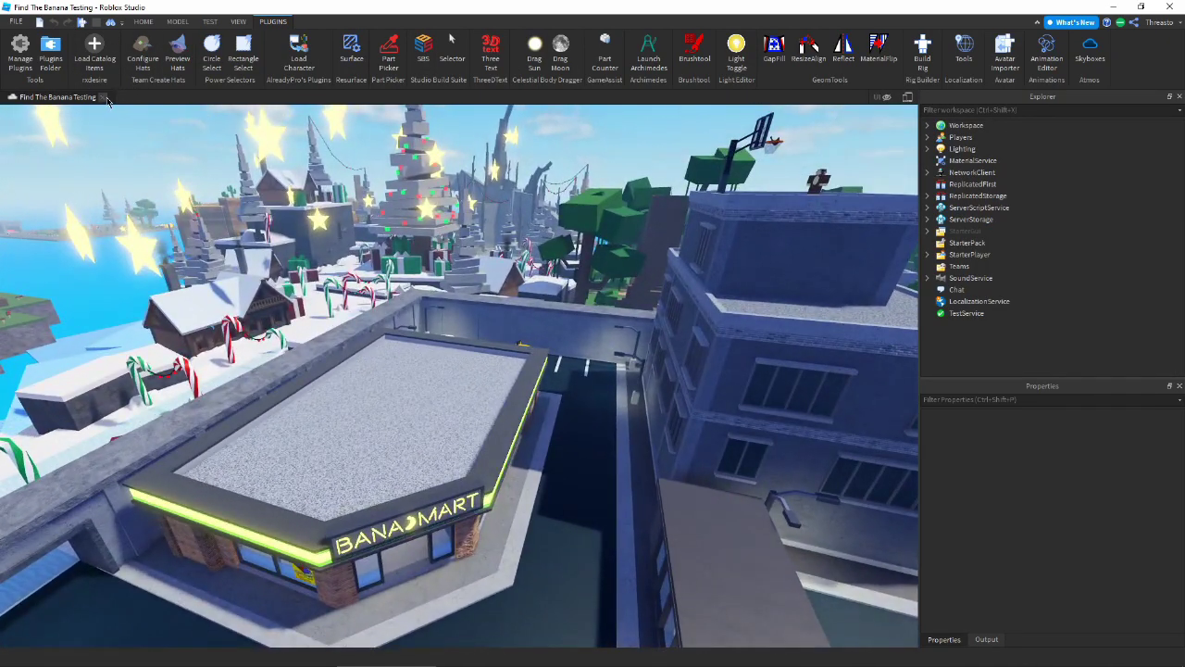
pyautogui.click(103, 97)
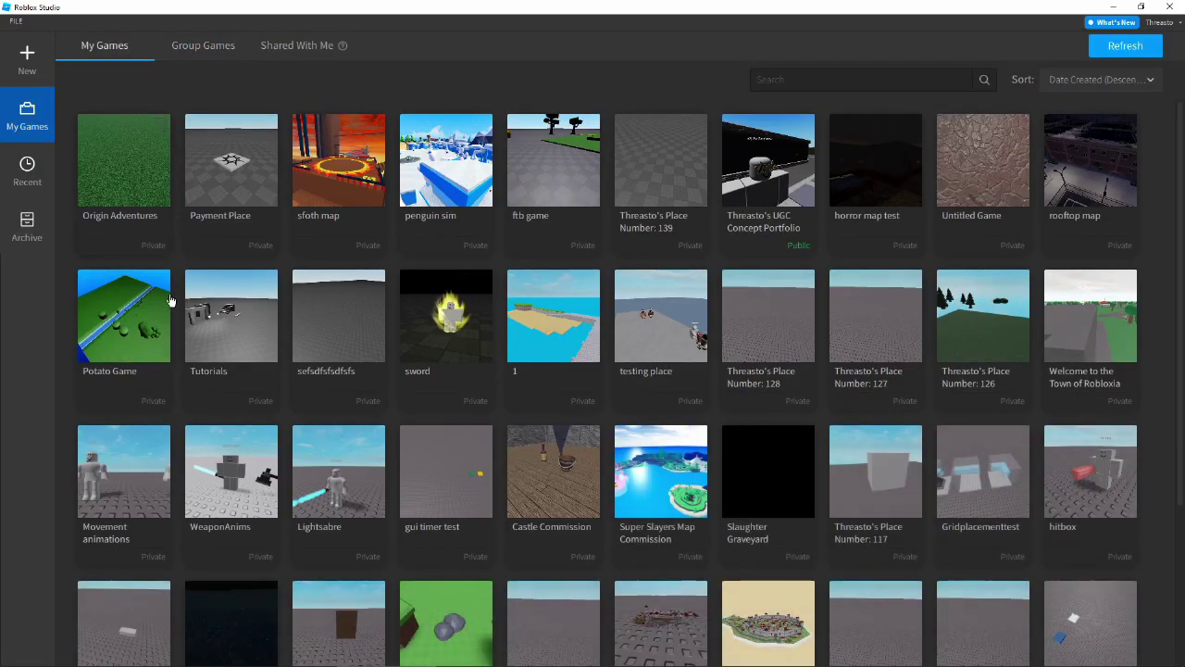
pyautogui.click(240, 336)
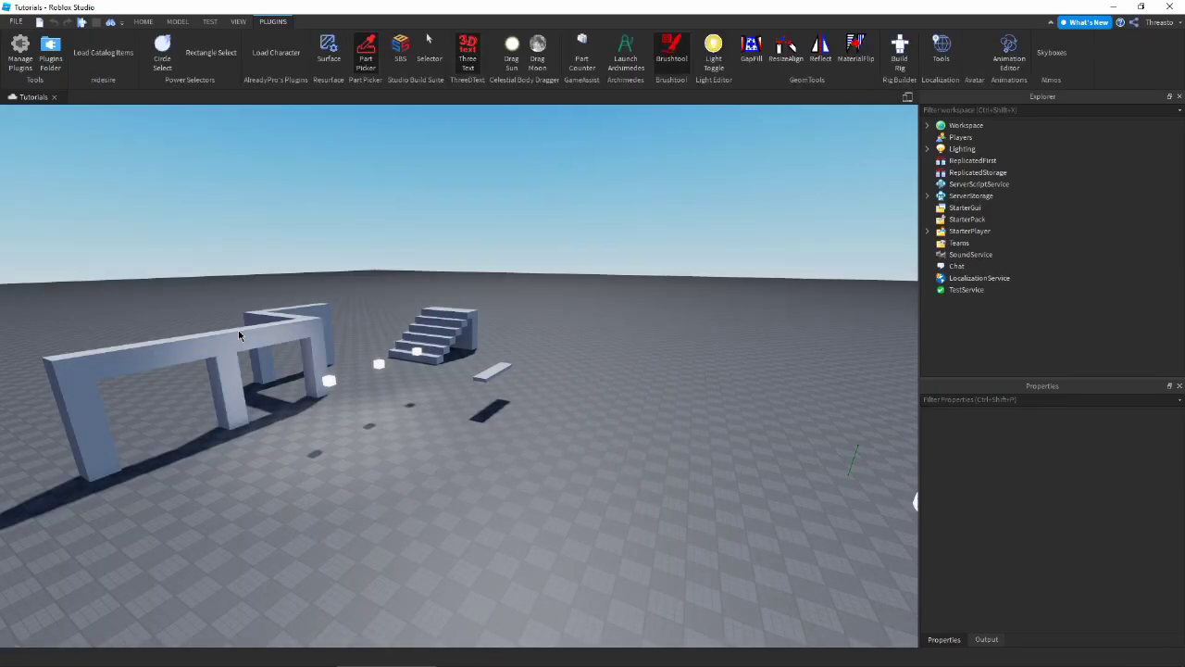
# Look through the installed plugins, including Power Selectors, Surface Tool and Studio Build Suite, and close the list.
pyautogui.scroll(4, 479, 222)
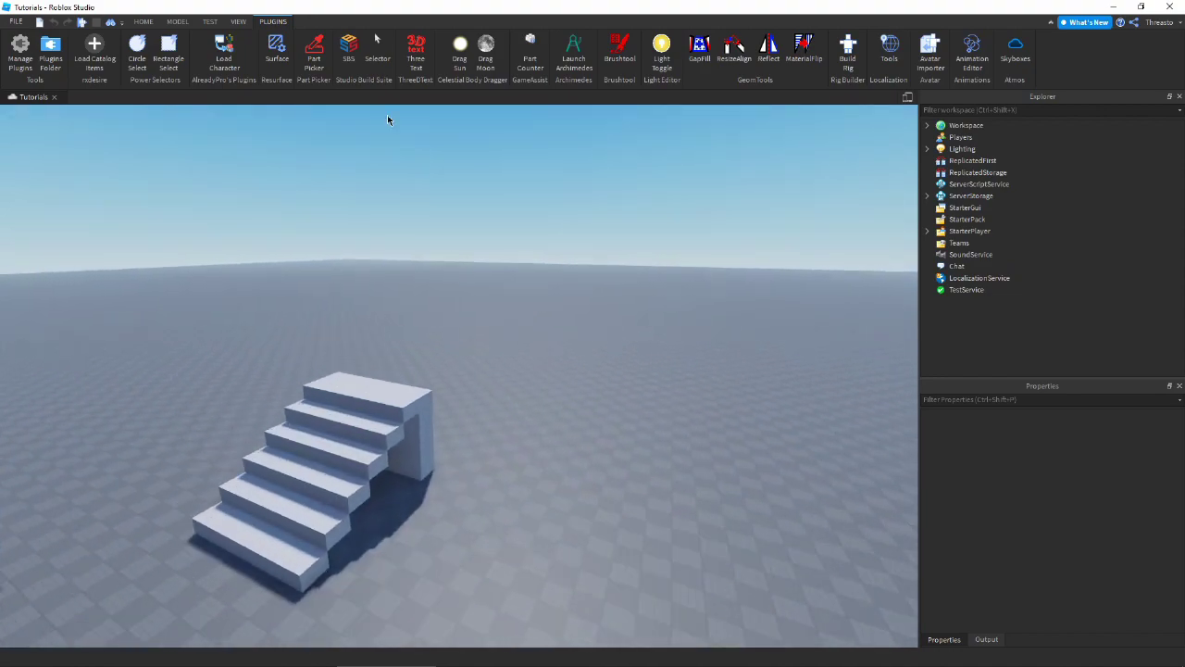
pyautogui.moveTo(492, 213); pyautogui.dragTo(464, 209, button='right')
pyautogui.scroll(1, 445, 200)
pyautogui.click(18, 67)
pyautogui.scroll(-10, 183, 348)
pyautogui.scroll(-10, 182, 348)
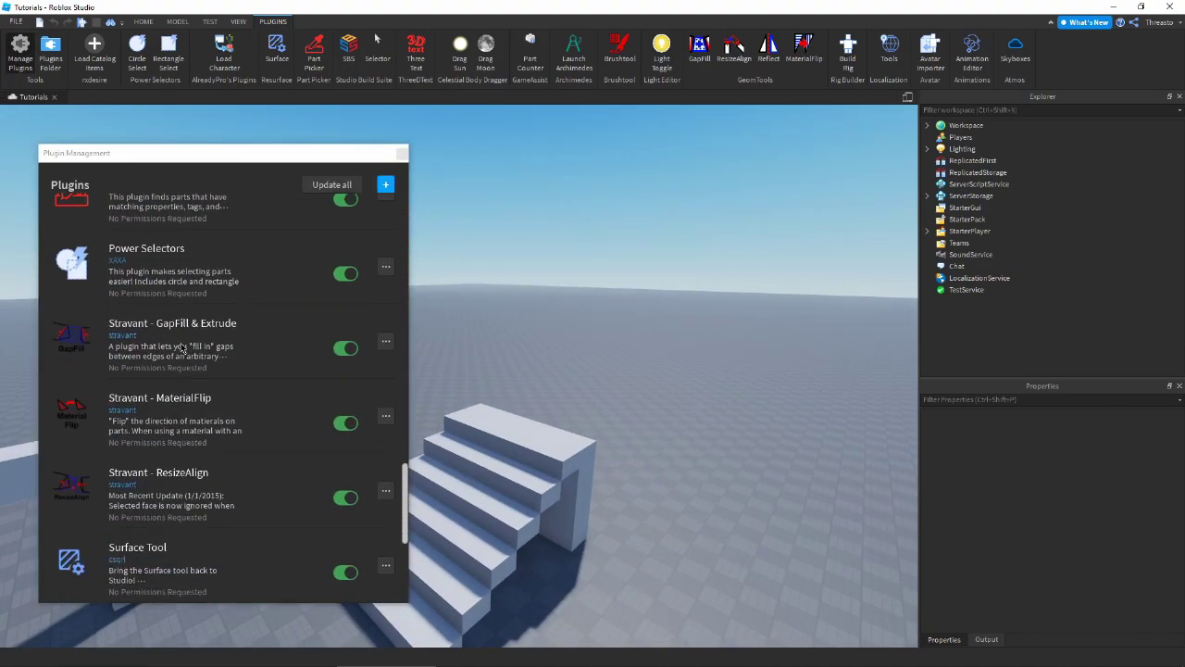
pyautogui.scroll(15, 130, 501)
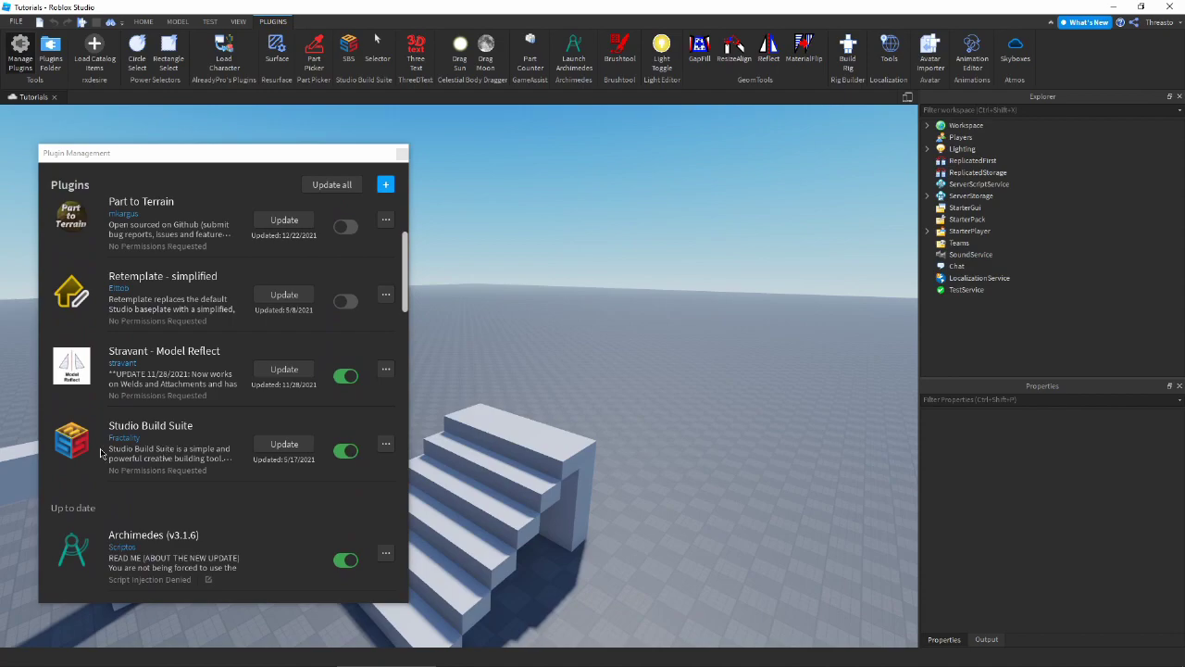
pyautogui.moveTo(639, 380); pyautogui.dragTo(260, 333, button='right')
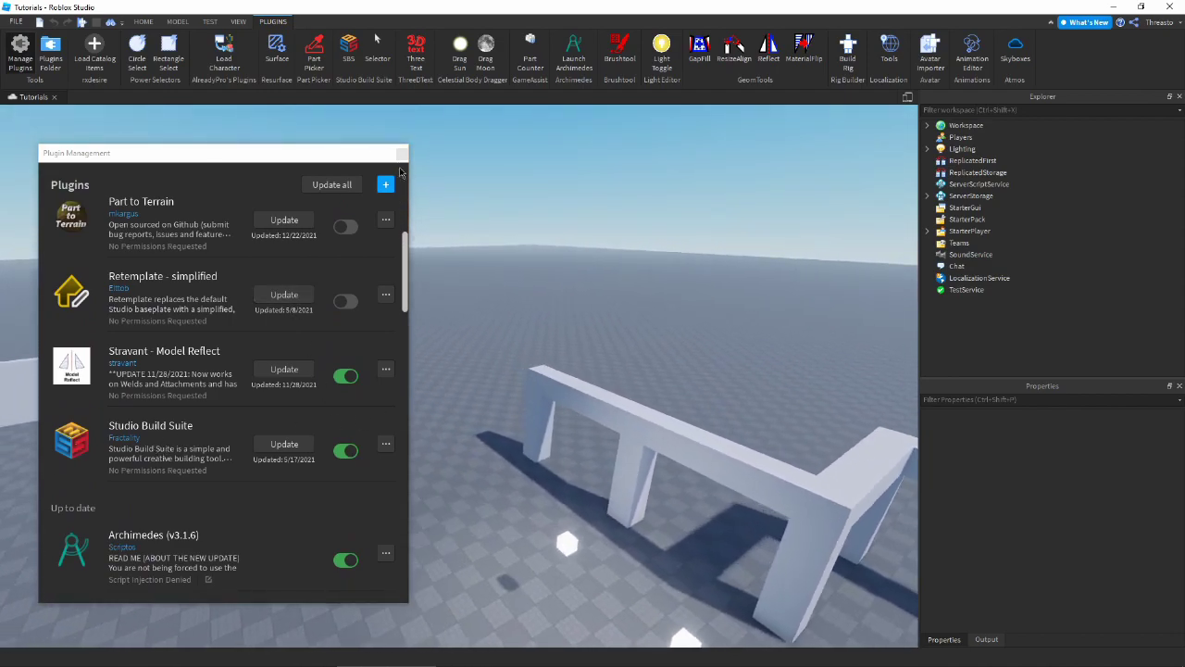
pyautogui.click(402, 153)
# Box-select the end post of the arched wall structure, and clear the selection.
pyautogui.moveTo(563, 290); pyautogui.dragTo(317, 255, button='right')
pyautogui.press('w')
pyautogui.press('s')
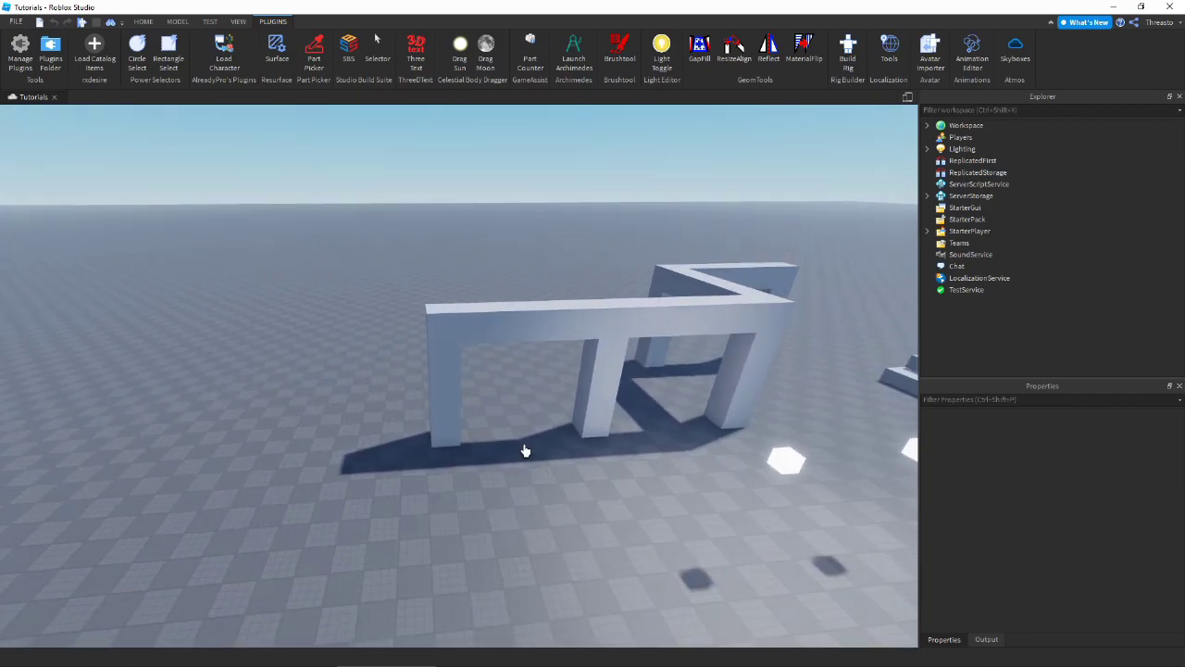
pyautogui.moveTo(387, 279); pyautogui.dragTo(561, 487)
pyautogui.click(561, 487)
pyautogui.moveTo(562, 487); pyautogui.dragTo(562, 487, button='right')
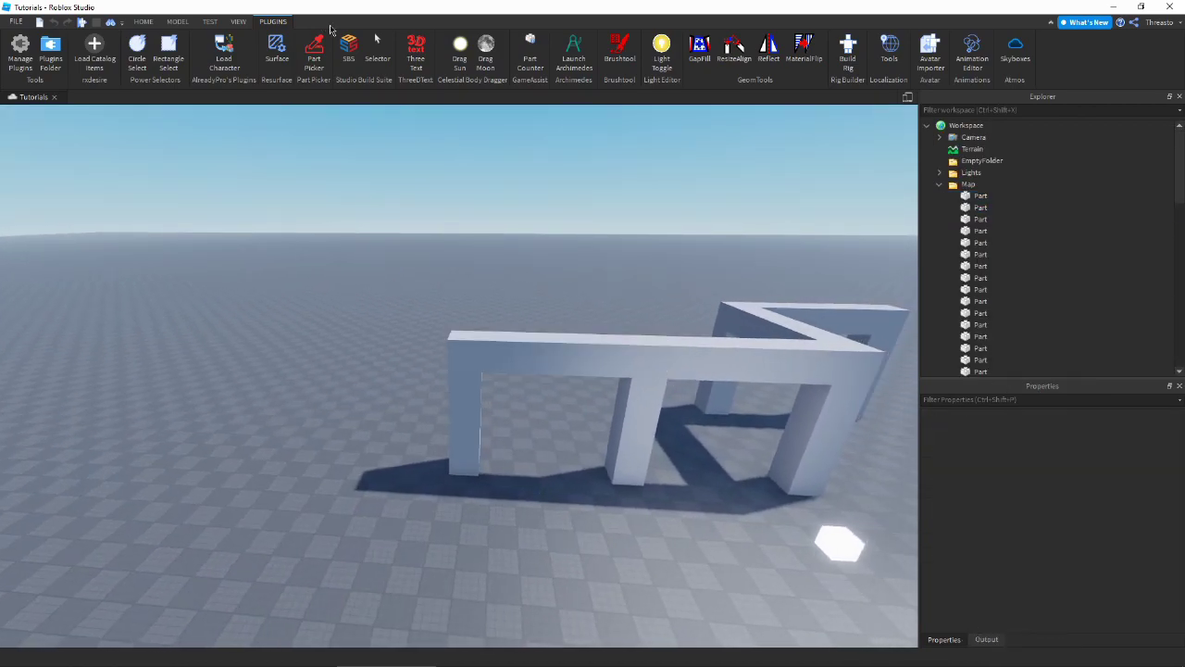
# Open Studio Build Suite and select the arched wall's end post together with the beam above it.
pyautogui.click(345, 60)
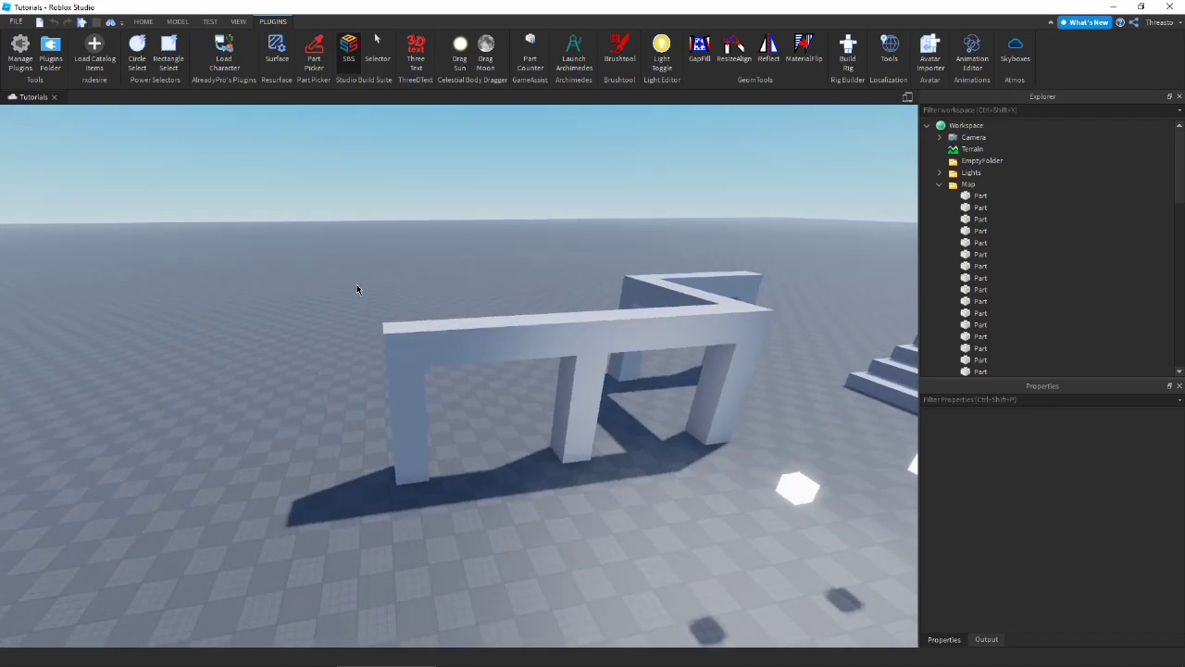
pyautogui.moveTo(356, 284); pyautogui.dragTo(348, 282, button='right')
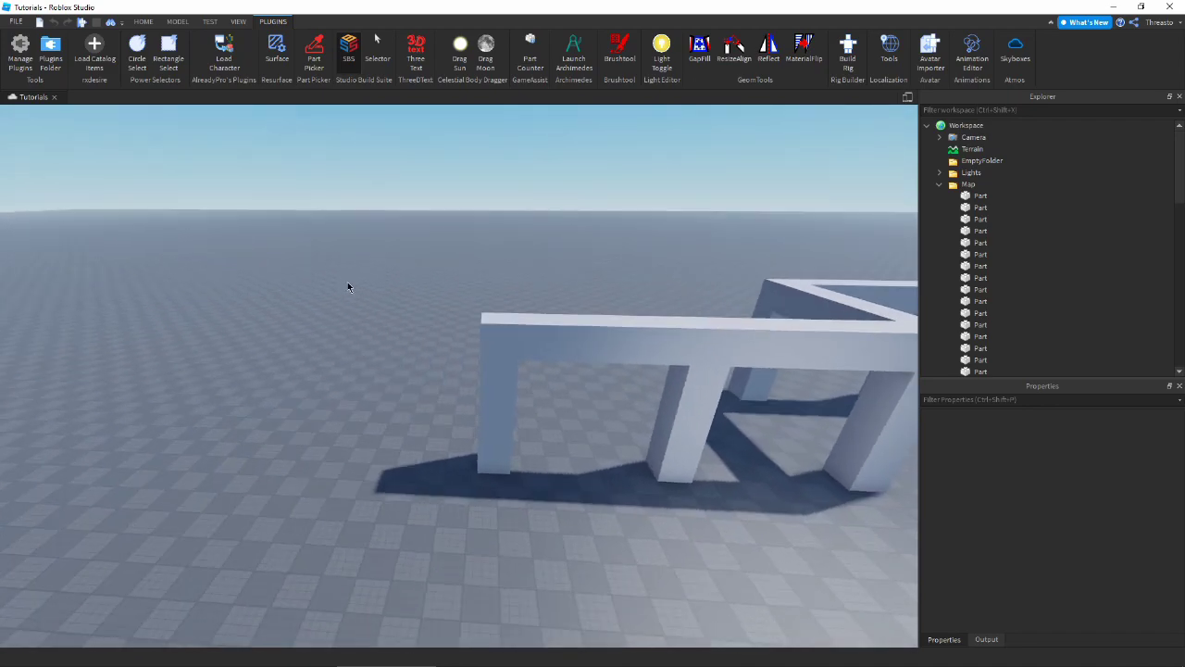
pyautogui.moveTo(597, 404); pyautogui.dragTo(623, 505)
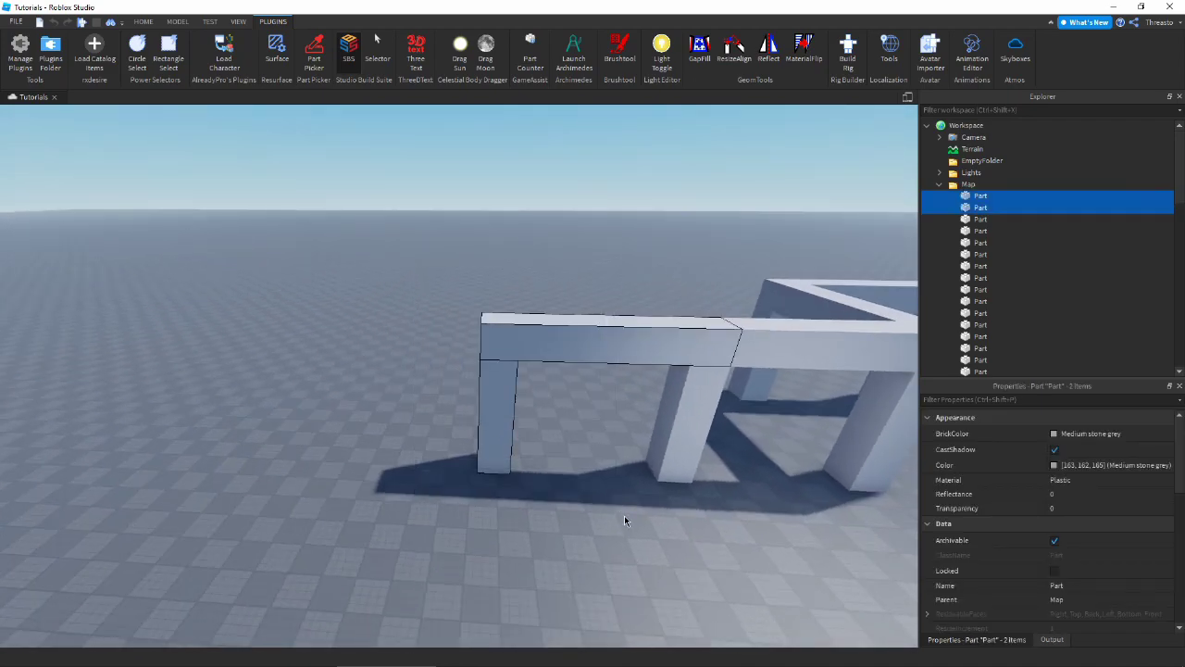
pyautogui.moveTo(624, 515); pyautogui.dragTo(630, 512, button='right')
pyautogui.moveTo(2, 339)
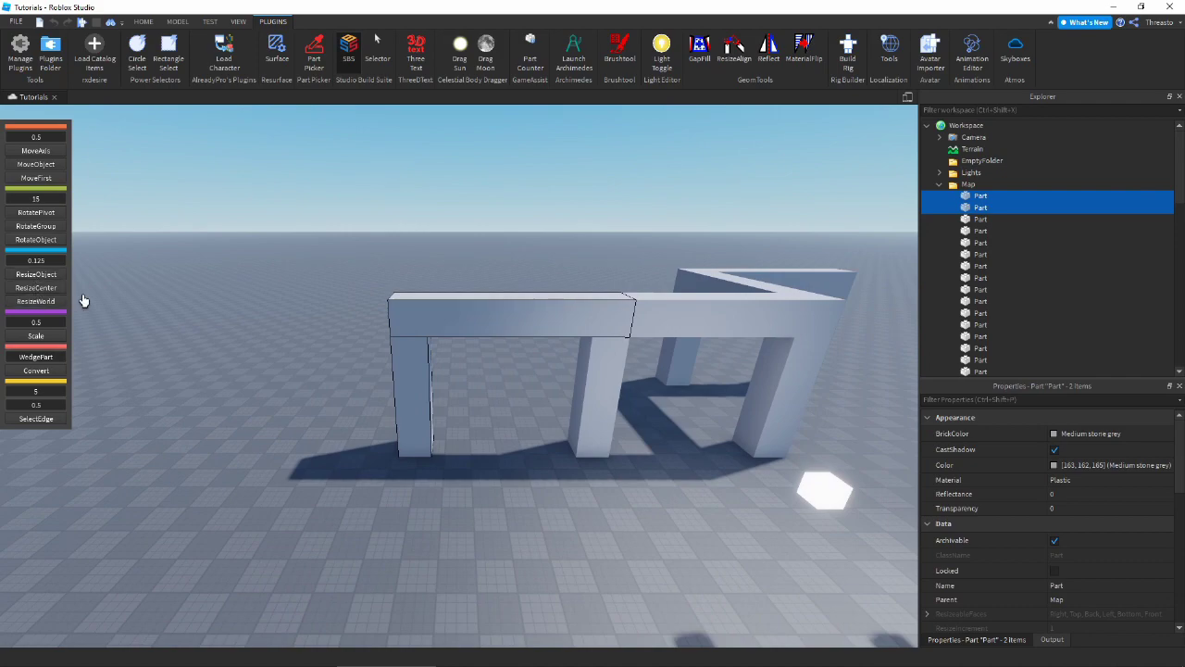
pyautogui.scroll(-2, 331, 276)
pyautogui.moveTo(12, 317)
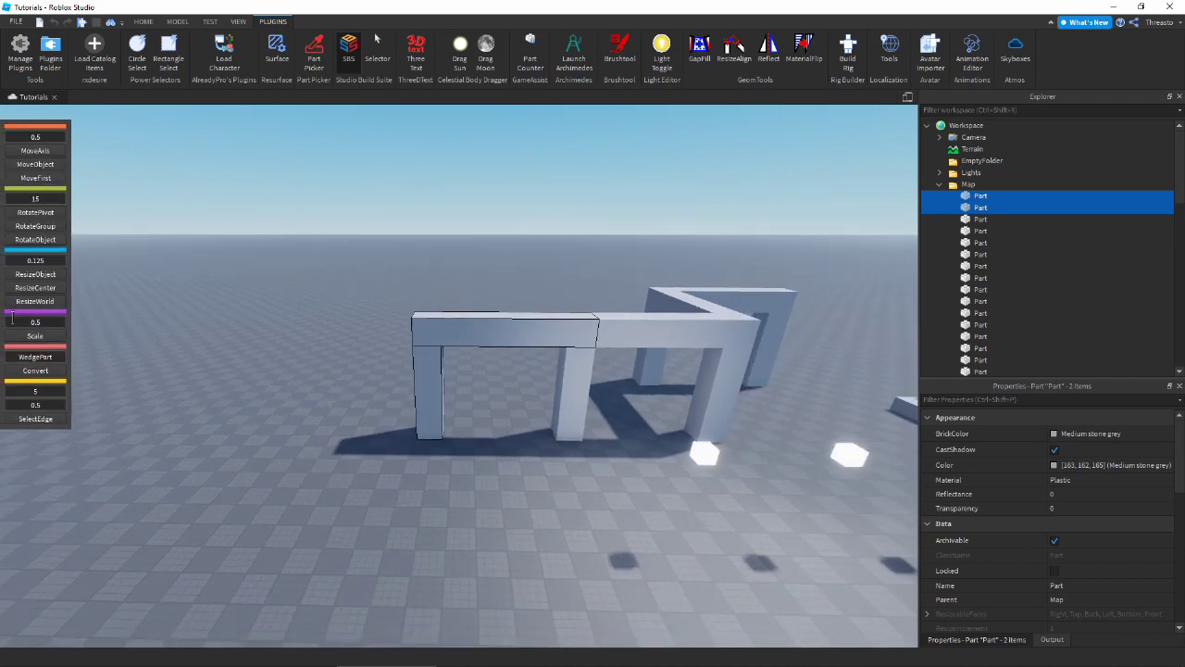
pyautogui.press('w')
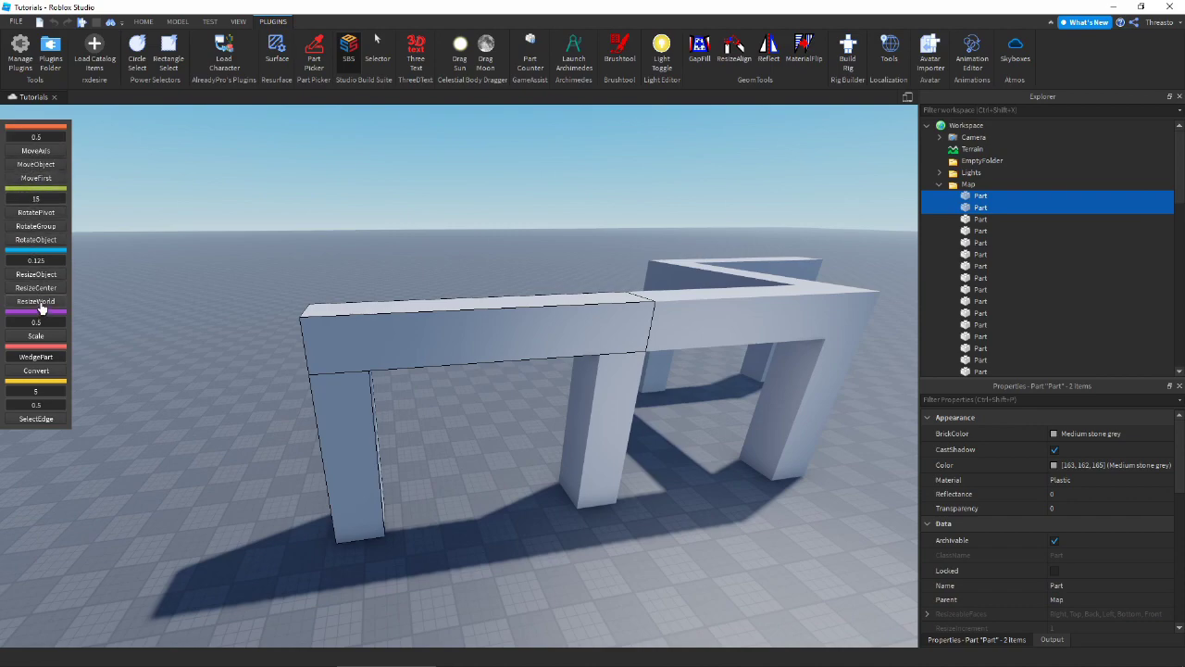
# Try resizing the selected post and beam together with ResizeWorld and ResizeObject, and undo the resize.
pyautogui.moveTo(439, 324); pyautogui.dragTo(264, 380, button='right')
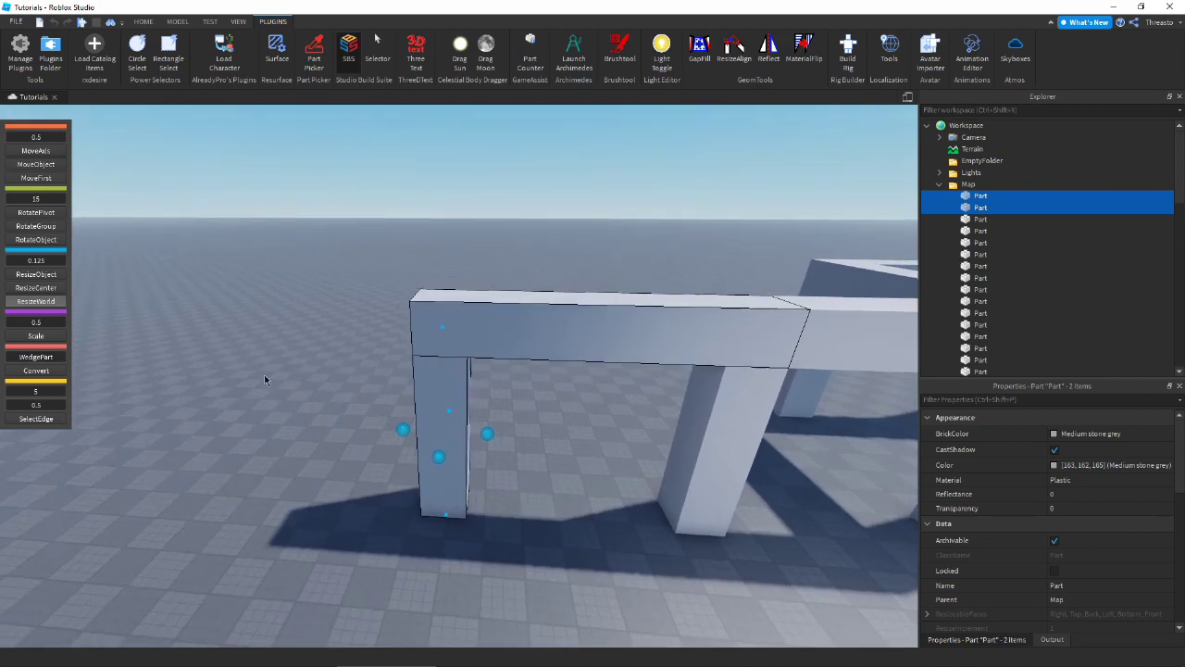
pyautogui.moveTo(250, 293); pyautogui.dragTo(471, 447, button='right')
pyautogui.press('a')
pyautogui.moveTo(451, 431); pyautogui.dragTo(337, 473)
pyautogui.moveTo(337, 472); pyautogui.dragTo(337, 440, button='right')
pyautogui.press('s')
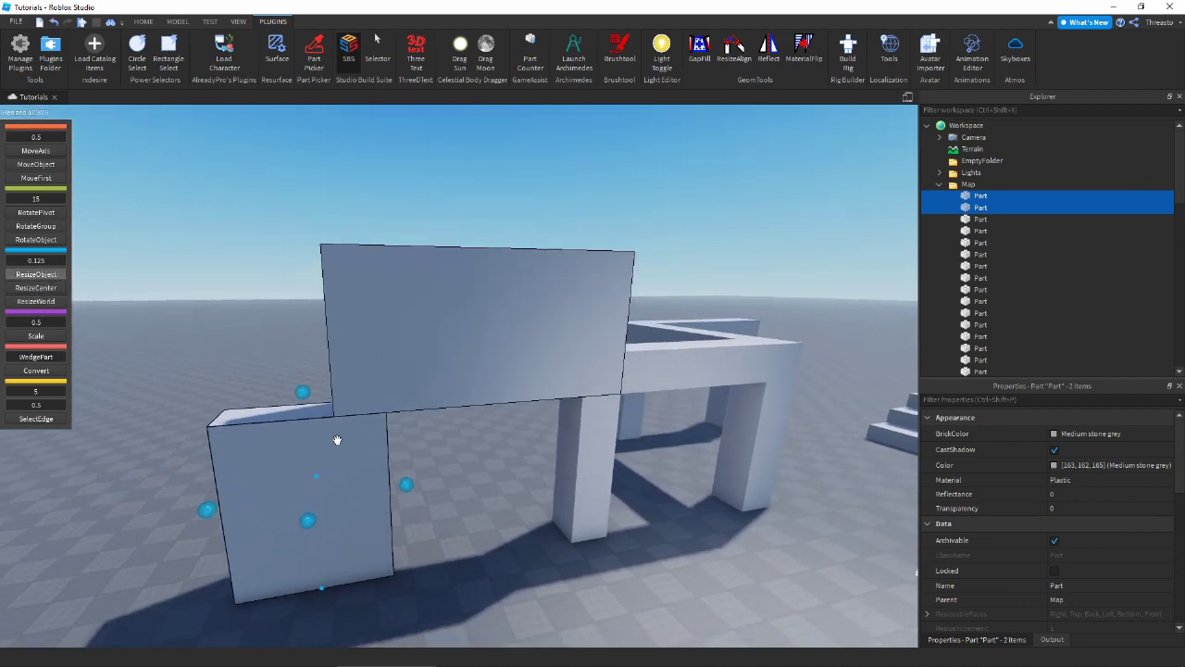
pyautogui.hotkey('ctrl', 'z')
# Set the Studio Build Suite resize increment to 1 with ResizeWorld as the active resize mode.
pyautogui.moveTo(476, 270); pyautogui.dragTo(473, 276, button='right')
pyautogui.press('w')
pyautogui.press('a')
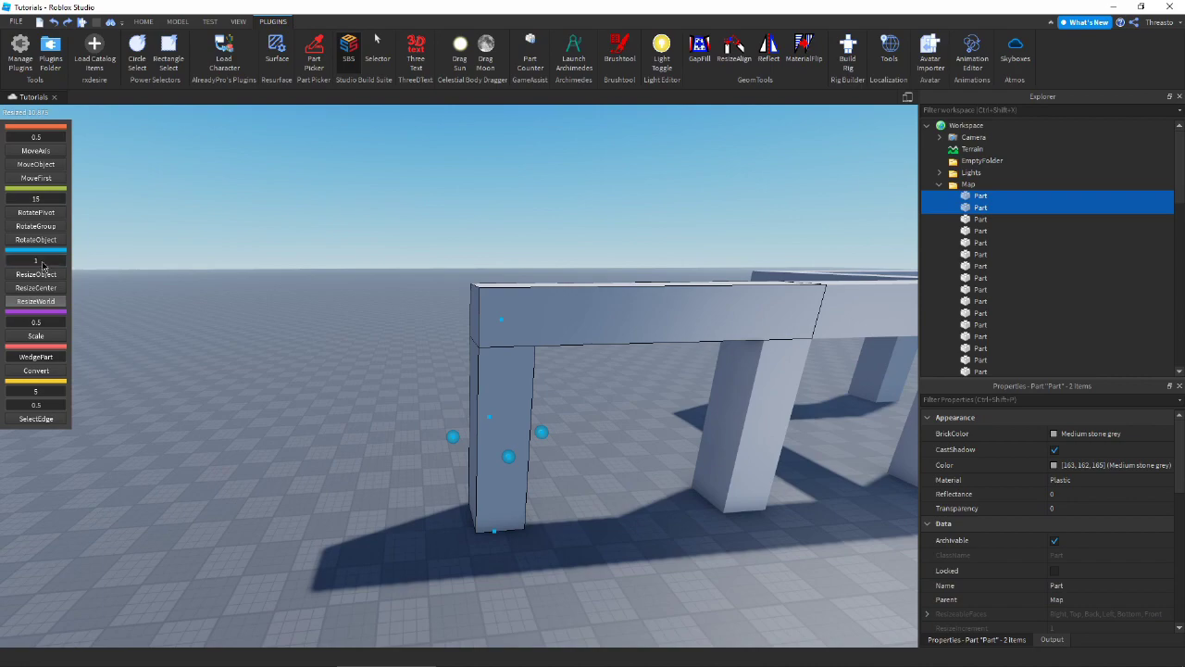
pyautogui.moveTo(481, 137); pyautogui.dragTo(500, 164, button='right')
pyautogui.press('w')
pyautogui.press('a')
pyautogui.press('s')
pyautogui.press('s')
pyautogui.moveTo(492, 428); pyautogui.dragTo(341, 298, button='right')
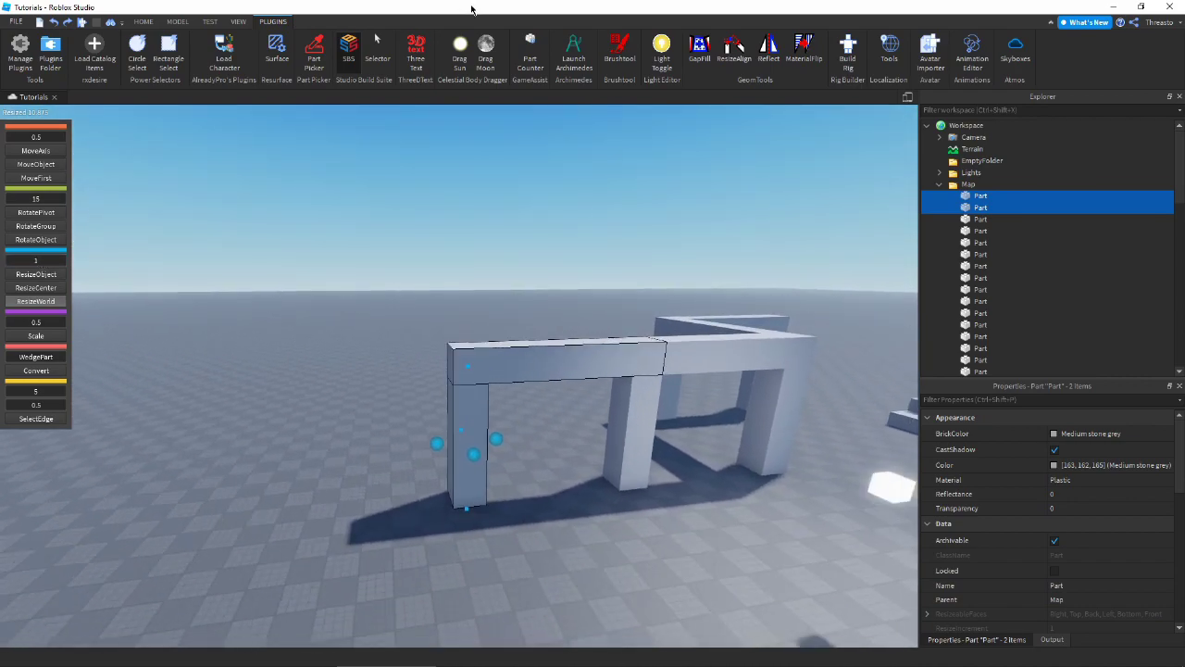
# Close Studio Build Suite and try the standard scaling handles on the selected post and beam.
pyautogui.click(351, 65)
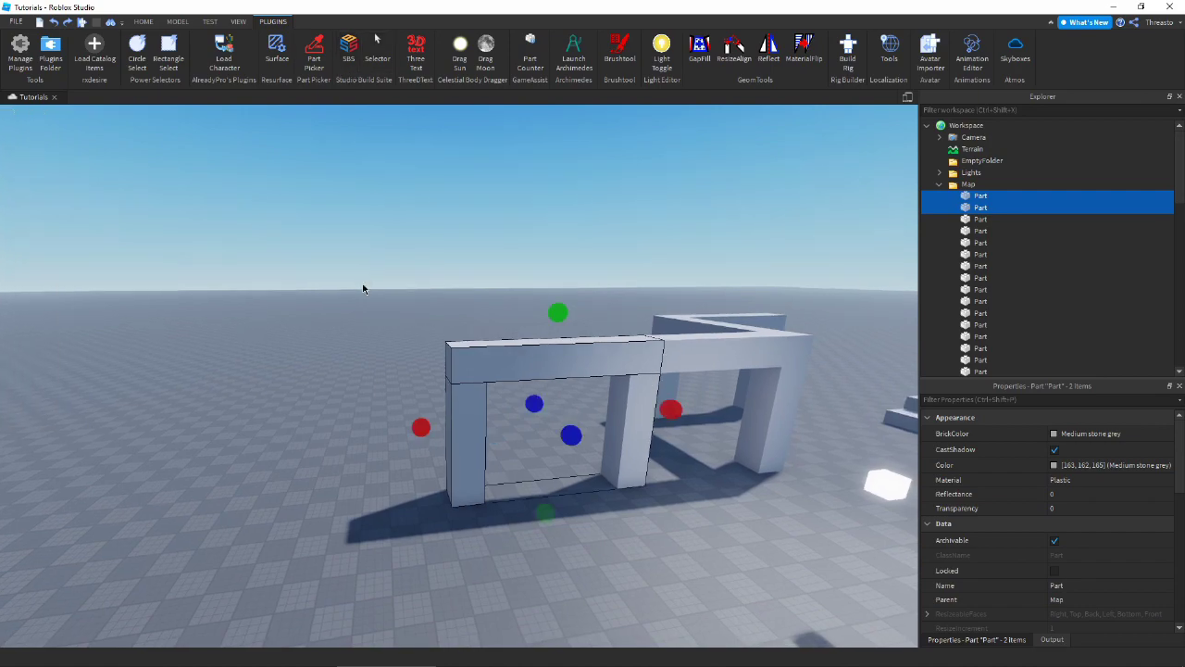
pyautogui.scroll(3, 412, 427)
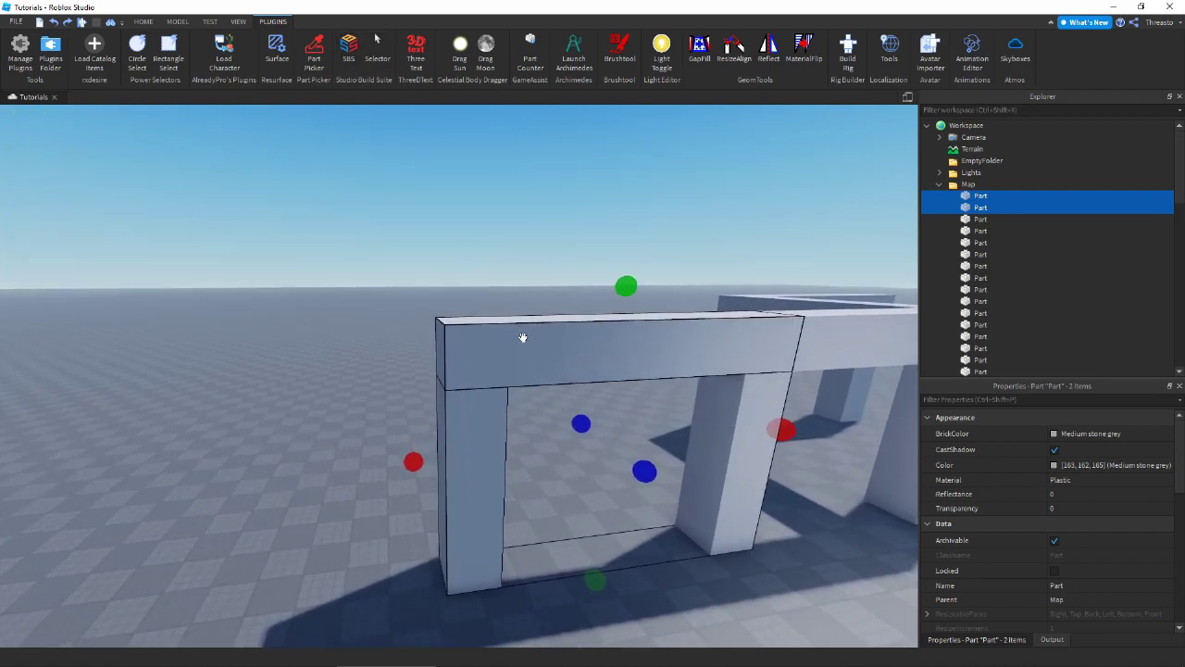
pyautogui.press('a')
pyautogui.press('s')
pyautogui.moveTo(454, 450)
pyautogui.mouseDown()
pyautogui.moveTo(247, 479)
pyautogui.moveTo(332, 450)
pyautogui.moveTo(455, 444)
pyautogui.mouseUp()
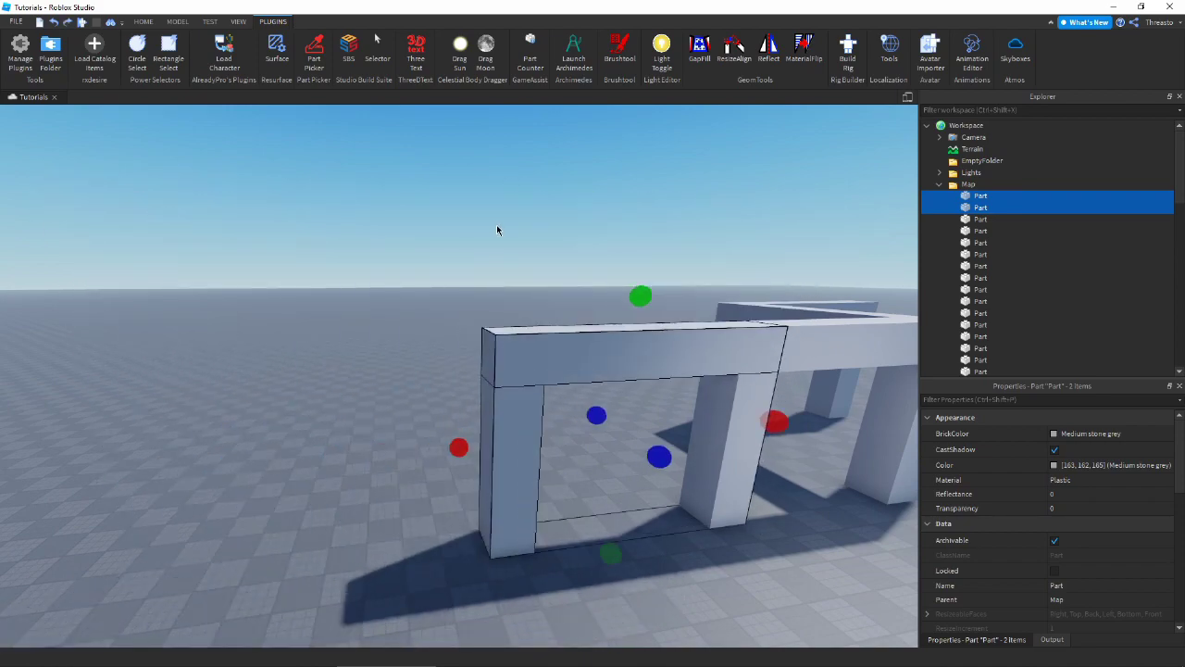
pyautogui.press('d')
pyautogui.click(442, 230)
pyautogui.click(450, 373)
pyautogui.keyDown('ctrl'); pyautogui.click(418, 409); pyautogui.keyUp('ctrl')
pyautogui.press('q')
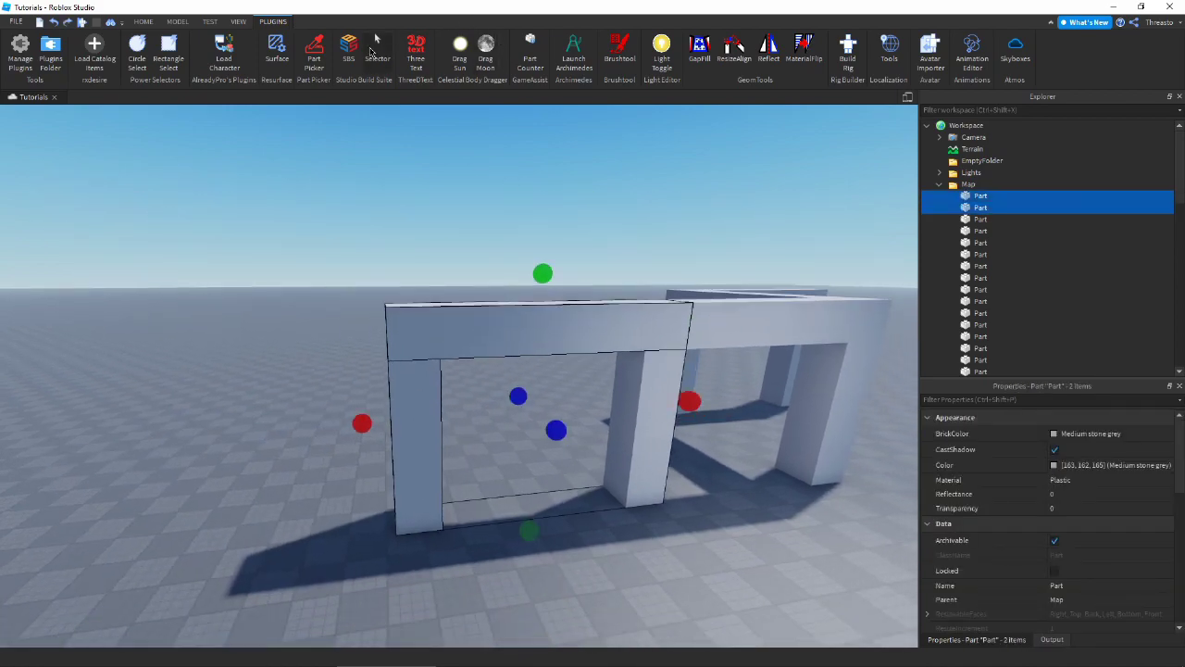
# Reopen Studio Build Suite and try resizing the post and beam together along one axis with ResizeWorld.
pyautogui.click(348, 51)
pyautogui.moveTo(393, 276); pyautogui.dragTo(359, 311, button='right')
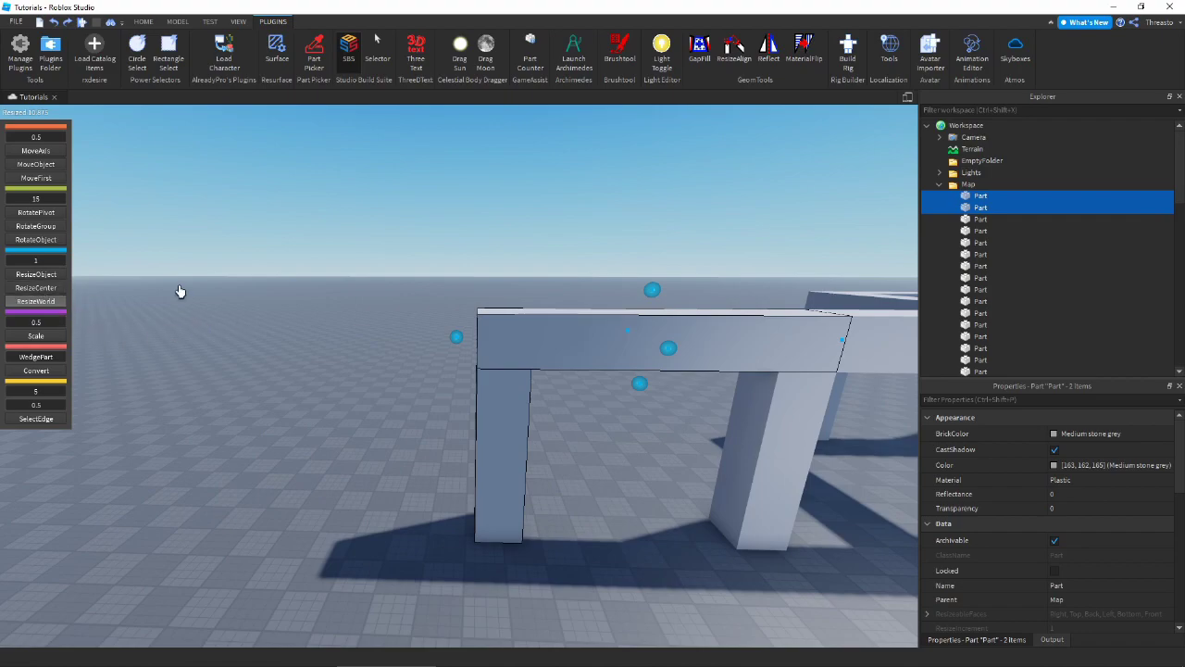
pyautogui.moveTo(407, 338); pyautogui.dragTo(207, 381)
pyautogui.moveTo(304, 349); pyautogui.dragTo(305, 349, button='right')
pyautogui.moveTo(469, 273); pyautogui.dragTo(471, 304, button='right')
# Select only the end post, widen it with ResizeWorld, and clear the selection.
pyautogui.click(472, 305)
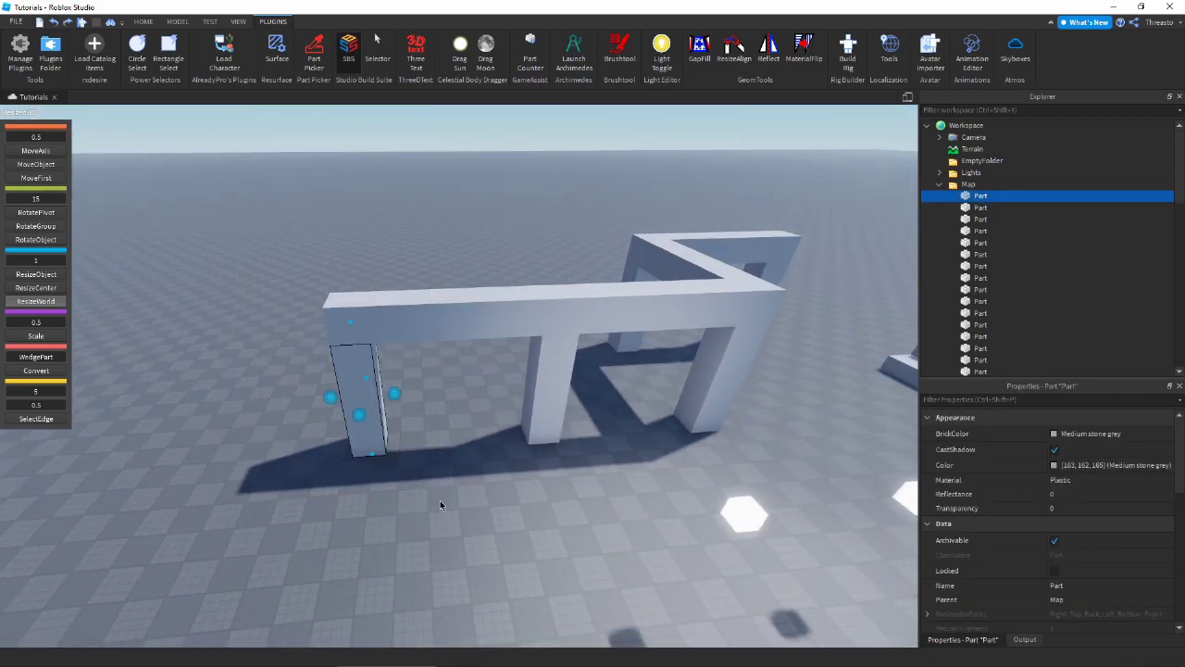
pyautogui.press('a')
pyautogui.moveTo(298, 406); pyautogui.dragTo(242, 416)
pyautogui.click(413, 490)
pyautogui.moveTo(413, 491); pyautogui.dragTo(413, 491, button='right')
pyautogui.scroll(-4, 413, 491)
pyautogui.press('s')
pyautogui.press('e')
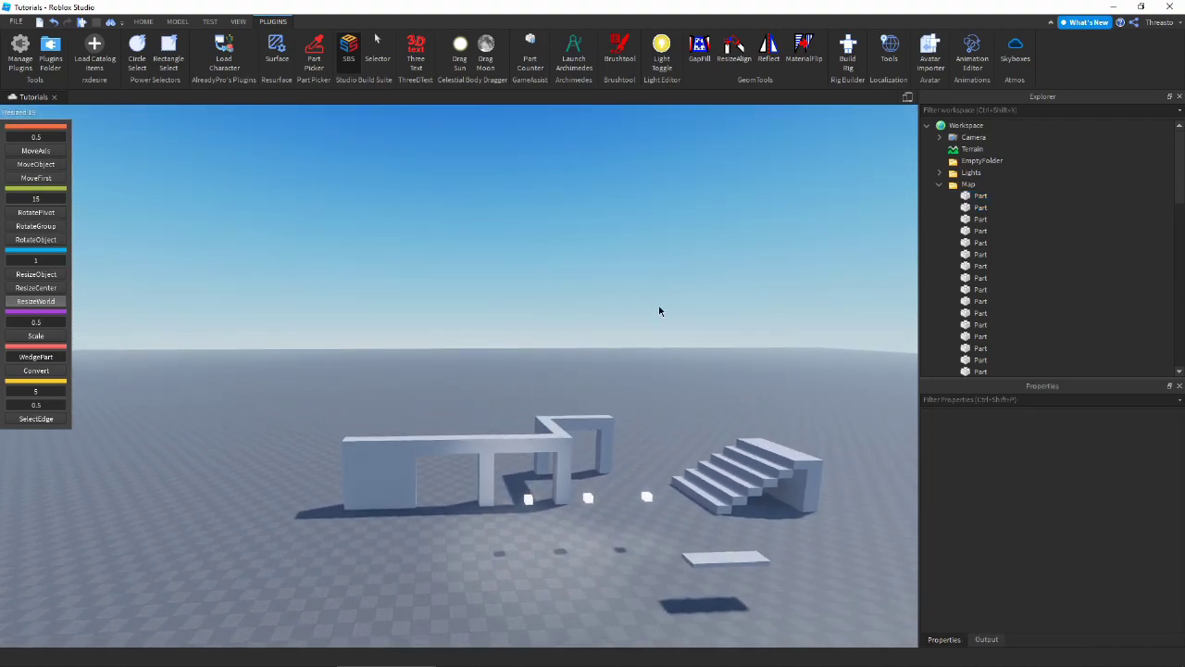
# Undo the widening of the end post.
pyautogui.press('q')
pyautogui.press('w')
pyautogui.moveTo(405, 268); pyautogui.dragTo(415, 304, button='right')
pyautogui.press('w')
pyautogui.hotkey('ctrl', 'z')
pyautogui.press('d')
# Select the beam above the end post and convert it with the WedgePart setting.
pyautogui.click(415, 304)
pyautogui.press('w')
pyautogui.press('a')
pyautogui.click(438, 364)
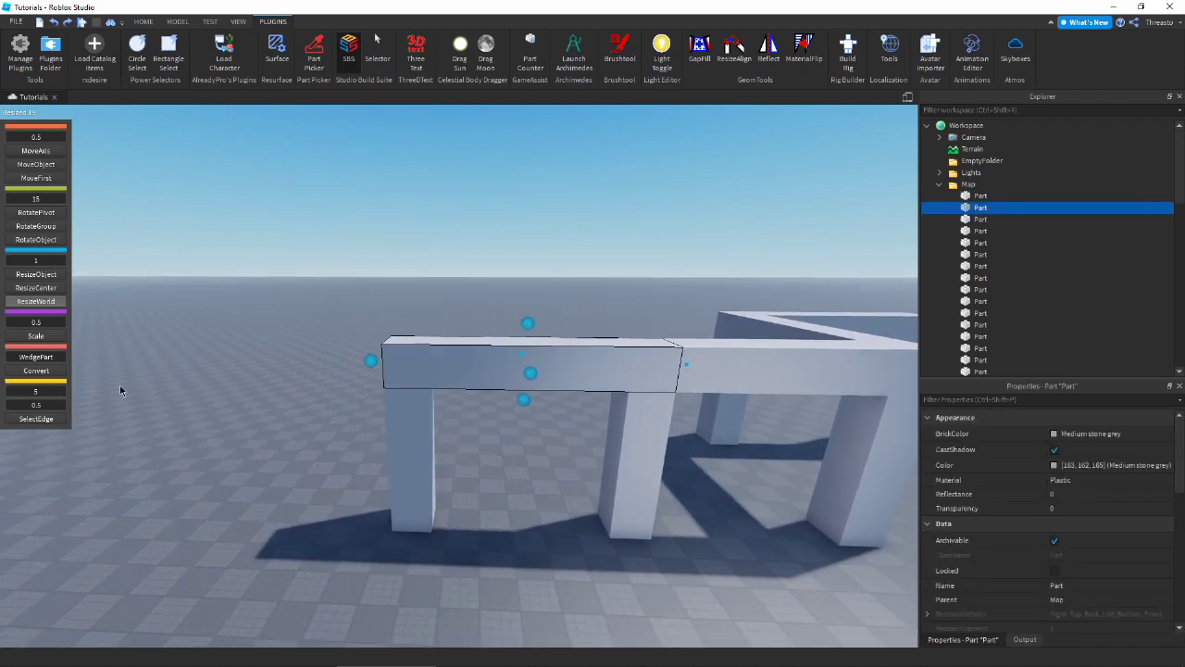
pyautogui.click(45, 371)
pyautogui.press('w')
pyautogui.moveTo(340, 265); pyautogui.dragTo(375, 258, button='right')
# Undo the beam's conversion, redo the undone changes, and undo the last one again.
pyautogui.hotkey('ctrl', 'z')
pyautogui.hotkey('ctrl', 'z')
pyautogui.press('a')
pyautogui.press('w')
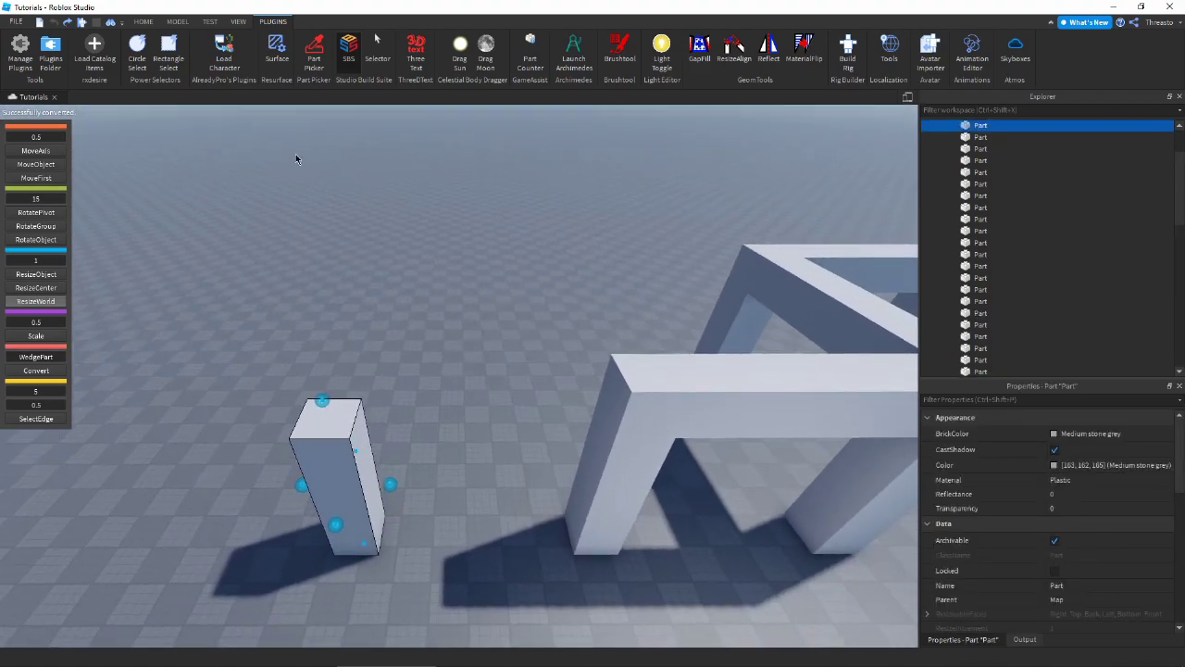
pyautogui.moveTo(296, 158); pyautogui.dragTo(295, 159, button='right')
pyautogui.hotkey('ctrl', 'y')
pyautogui.hotkey('ctrl', 'y')
pyautogui.moveTo(493, 226); pyautogui.dragTo(479, 214, button='right')
pyautogui.hotkey('ctrl', 'z')
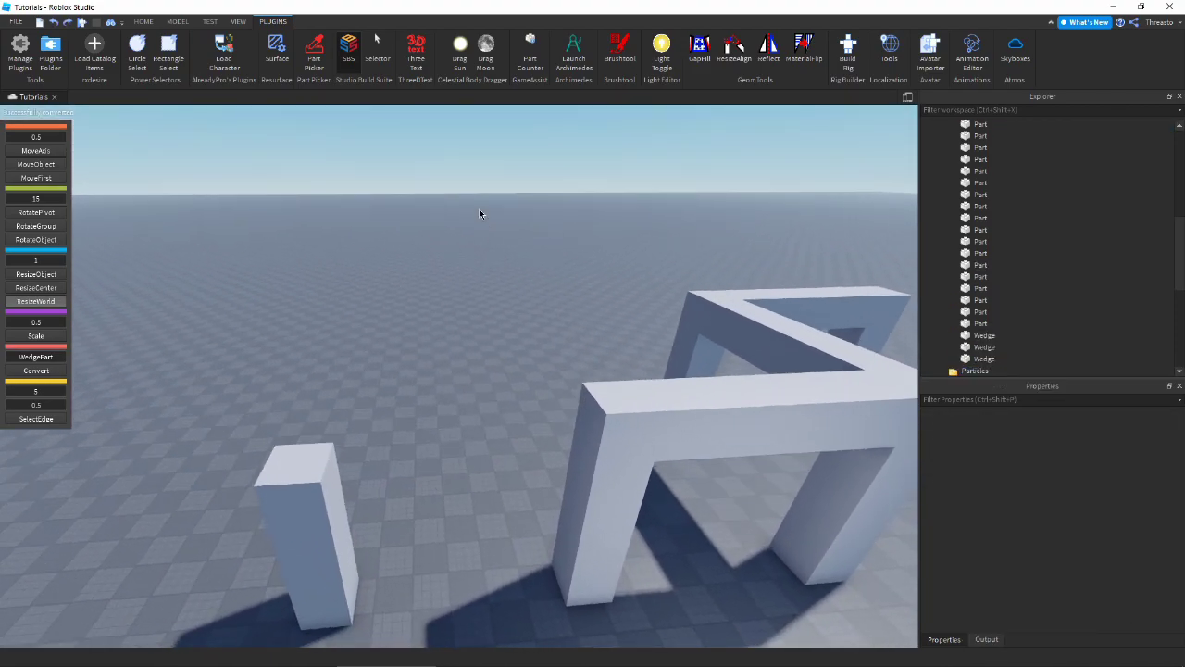
pyautogui.press('q')
pyautogui.press('s')
pyautogui.moveTo(410, 244); pyautogui.dragTo(417, 242, button='right')
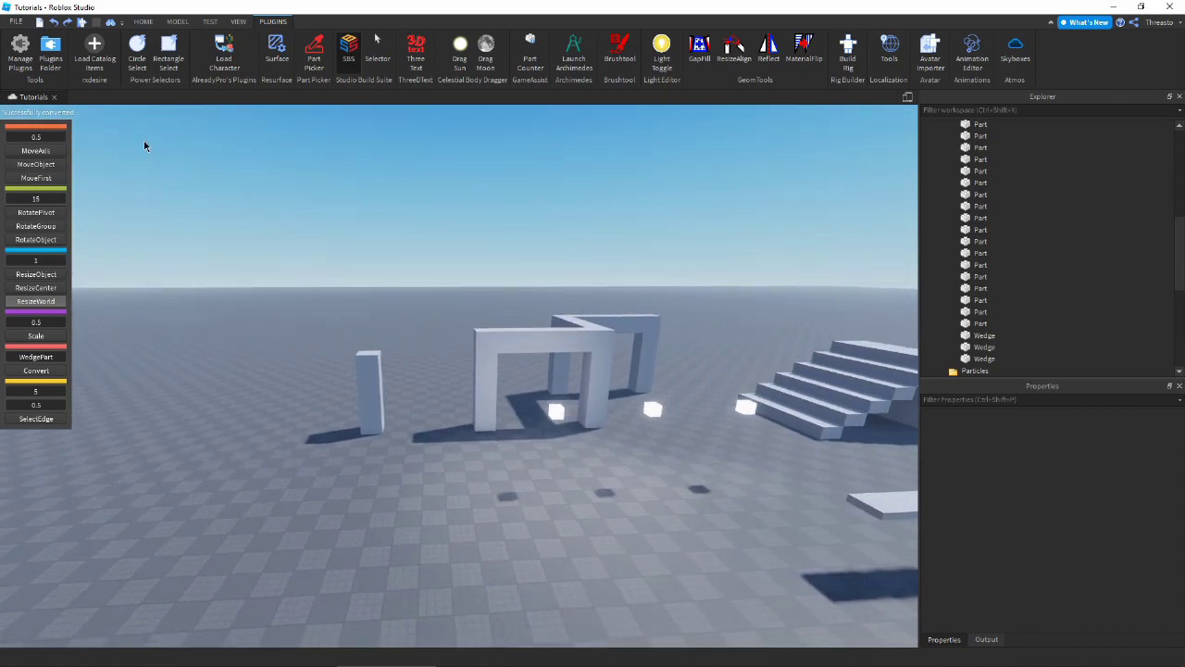
# Close Studio Build Suite and launch the Archimedes plugin.
pyautogui.click(348, 55)
pyautogui.press('s')
pyautogui.moveTo(388, 171); pyautogui.dragTo(388, 173, button='right')
pyautogui.press('w')
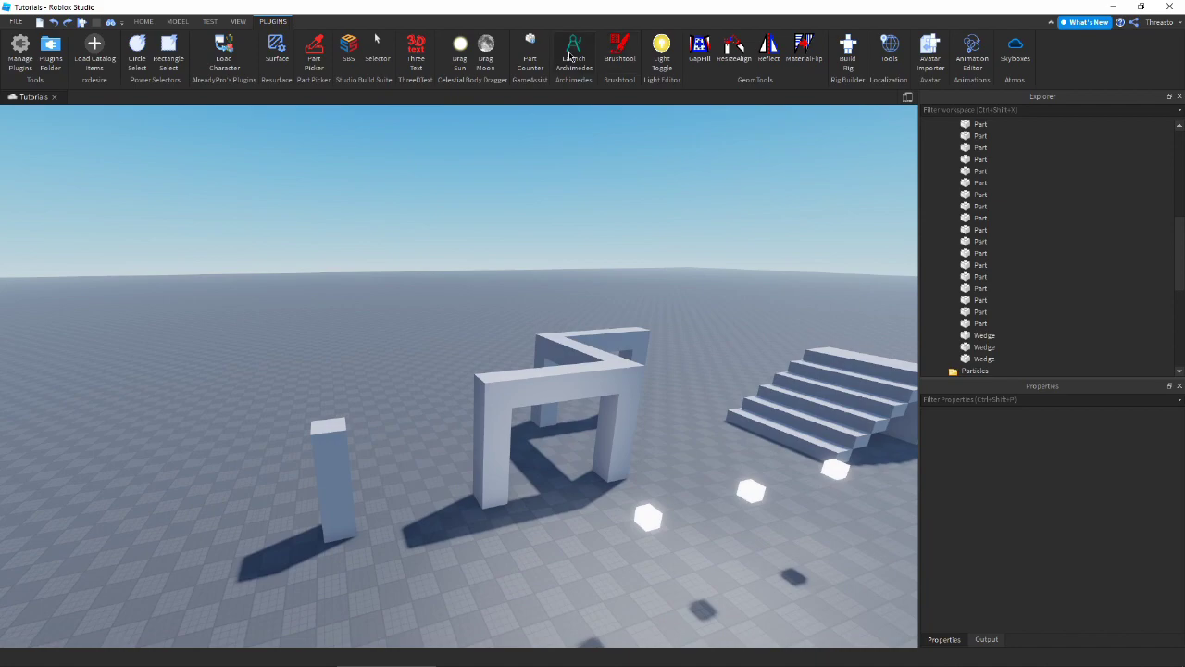
pyautogui.click(574, 54)
pyautogui.scroll(-5, 360, 281)
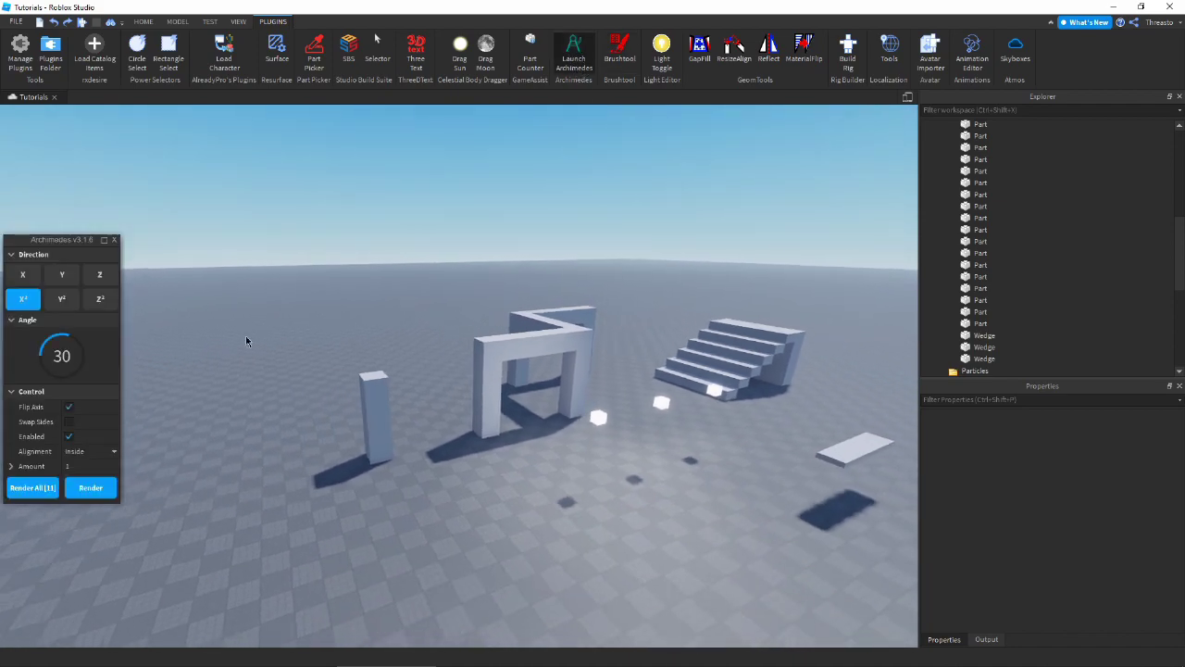
# Select the floating flat slab for the Archimedes preview and set the angle to 10.
pyautogui.moveTo(349, 266); pyautogui.dragTo(348, 267, button='right')
pyautogui.scroll(5, 460, 265)
pyautogui.moveTo(460, 267); pyautogui.dragTo(461, 266, button='right')
pyautogui.scroll(5, 643, 302)
pyautogui.moveTo(624, 294); pyautogui.dragTo(623, 293, button='right')
pyautogui.scroll(3, 623, 292)
pyautogui.moveTo(548, 309); pyautogui.dragTo(527, 333, button='right')
pyautogui.hotkey('ctrl', '1')
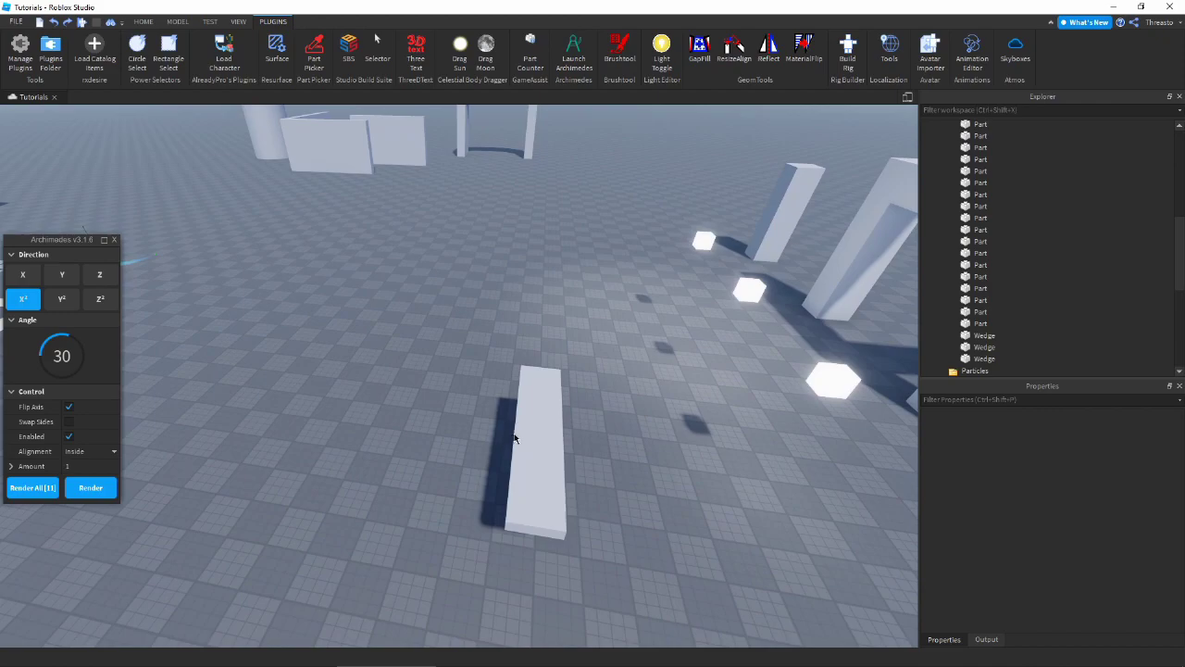
pyautogui.moveTo(529, 421); pyautogui.dragTo(539, 394, button='right')
pyautogui.press('d')
pyautogui.press('a')
pyautogui.click(69, 352)
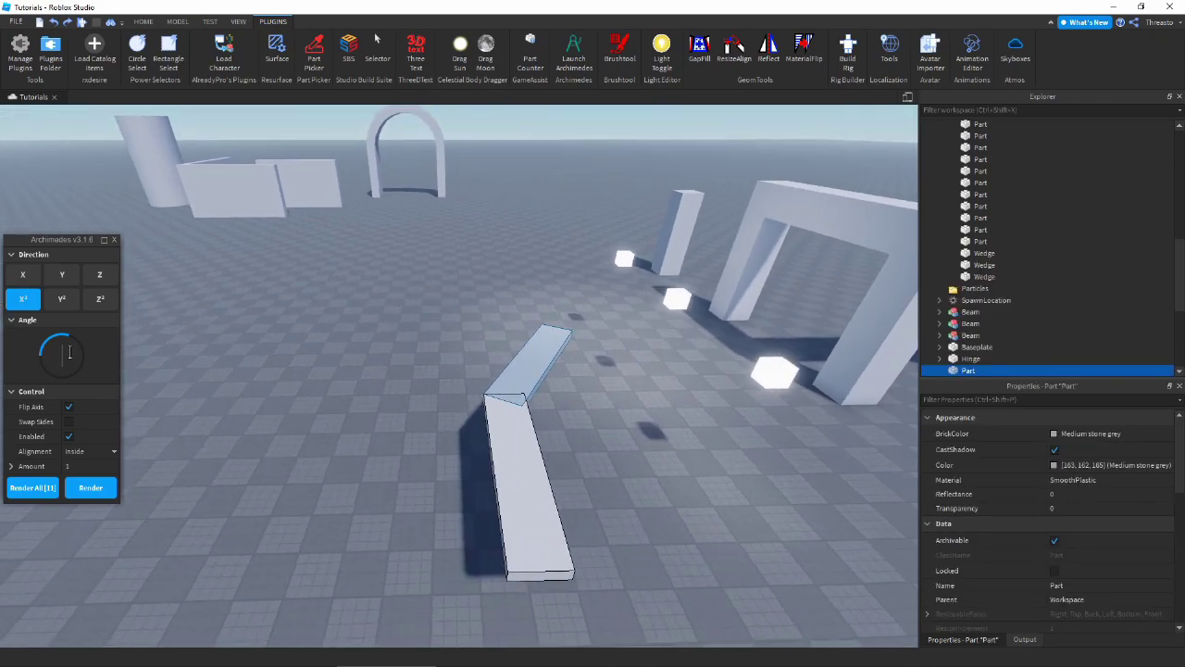
pyautogui.moveTo(293, 291); pyautogui.dragTo(293, 291, button='right')
pyautogui.press('a')
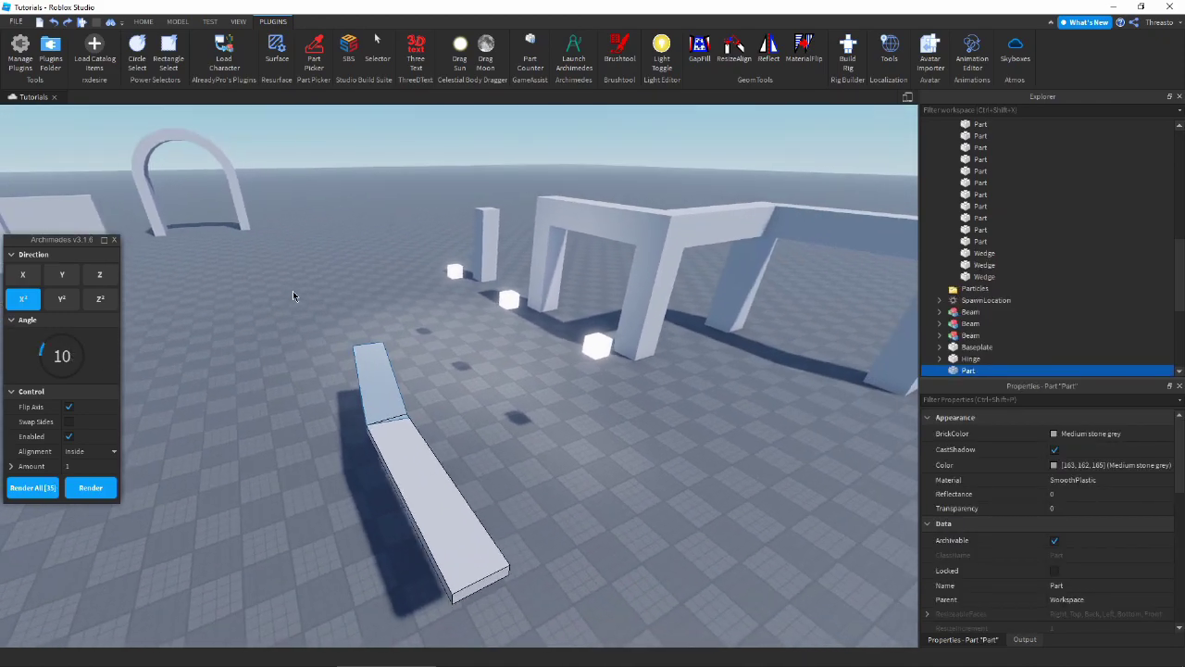
# Preview the slab's bend in the Y, Z and squared-axis directions, and set the direction to X.
pyautogui.click(63, 298)
pyautogui.click(57, 274)
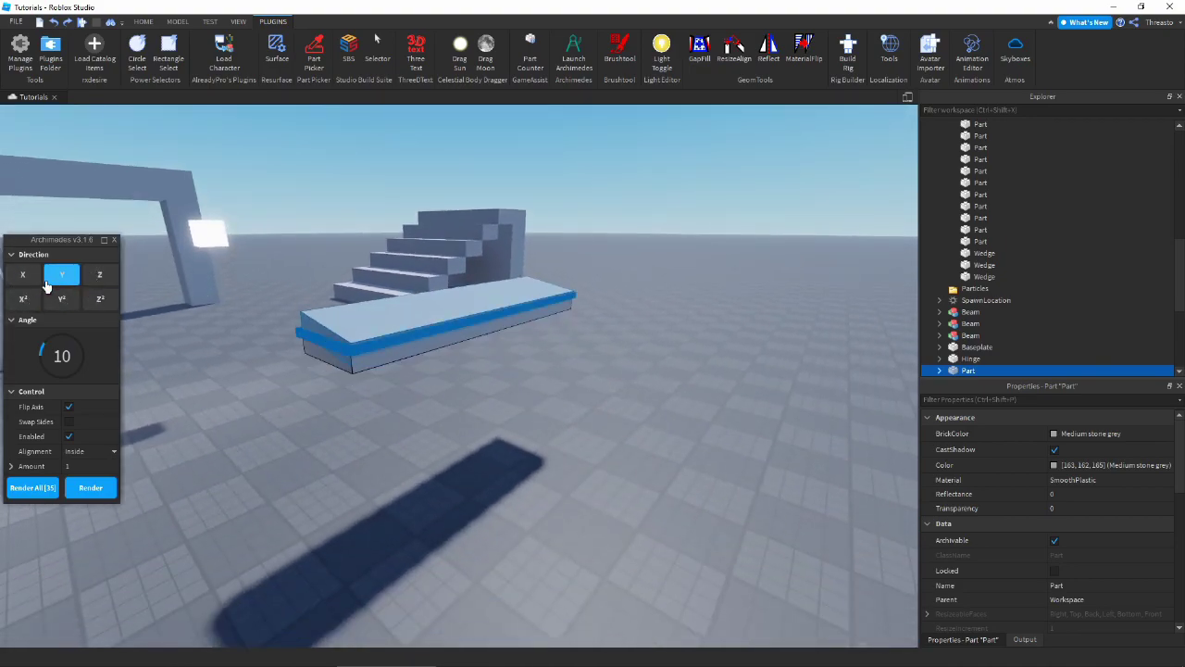
pyautogui.click(30, 280)
pyautogui.moveTo(209, 269); pyautogui.dragTo(208, 269, button='right')
pyautogui.click(102, 292)
pyautogui.click(102, 276)
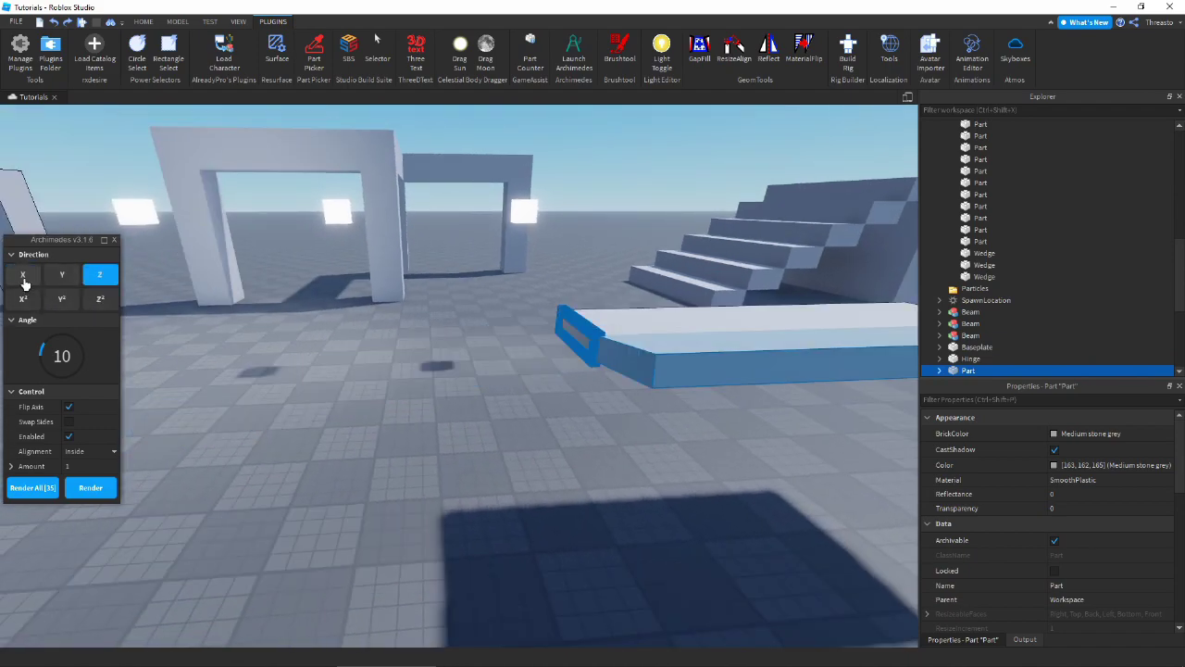
pyautogui.click(23, 276)
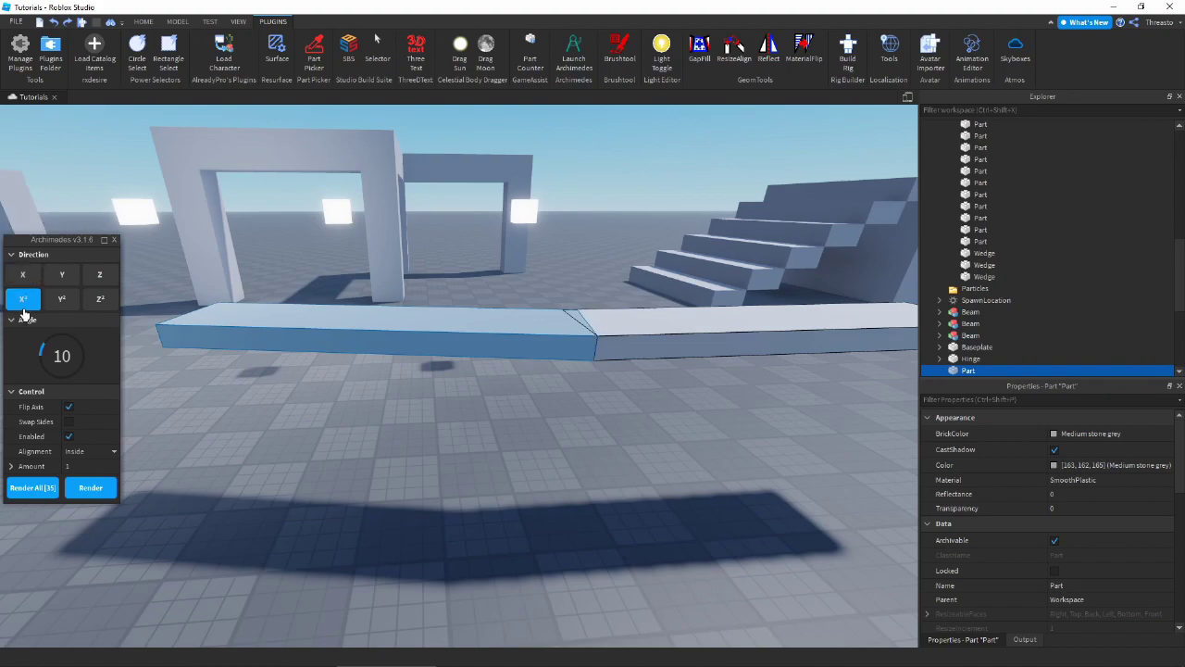
pyautogui.click(24, 275)
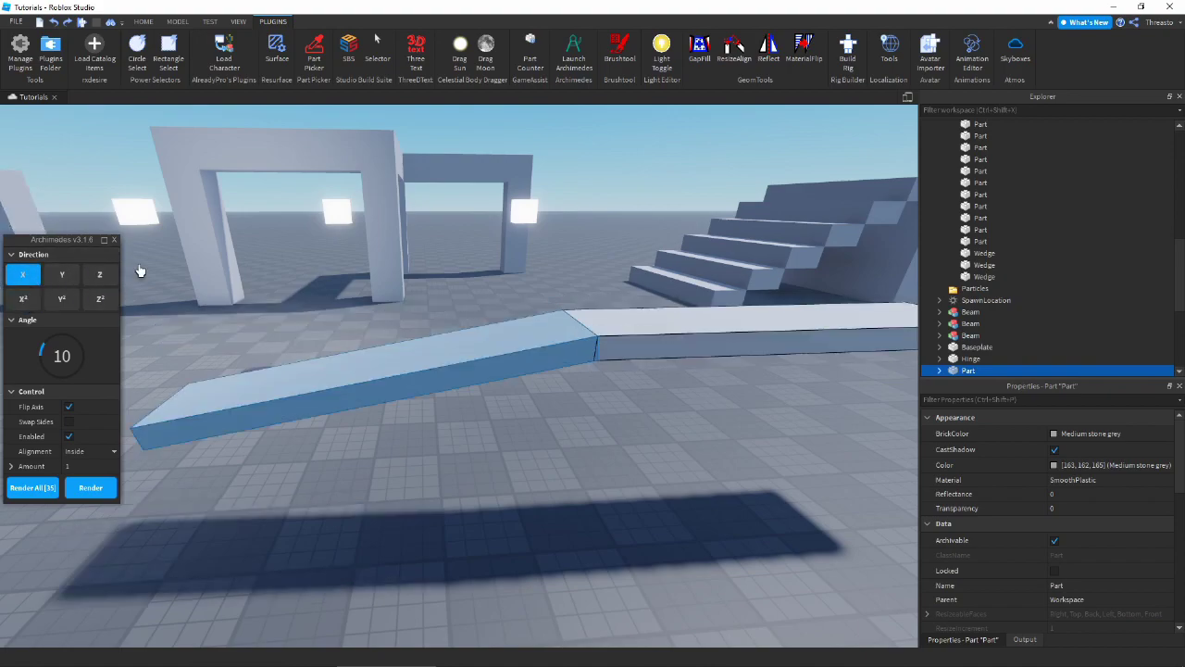
# Turn off Flip Axis for the slab's bend and enter 10 as the angle.
pyautogui.moveTo(248, 266); pyautogui.dragTo(248, 268, button='right')
pyautogui.moveTo(341, 266); pyautogui.dragTo(330, 269, button='right')
pyautogui.press('s')
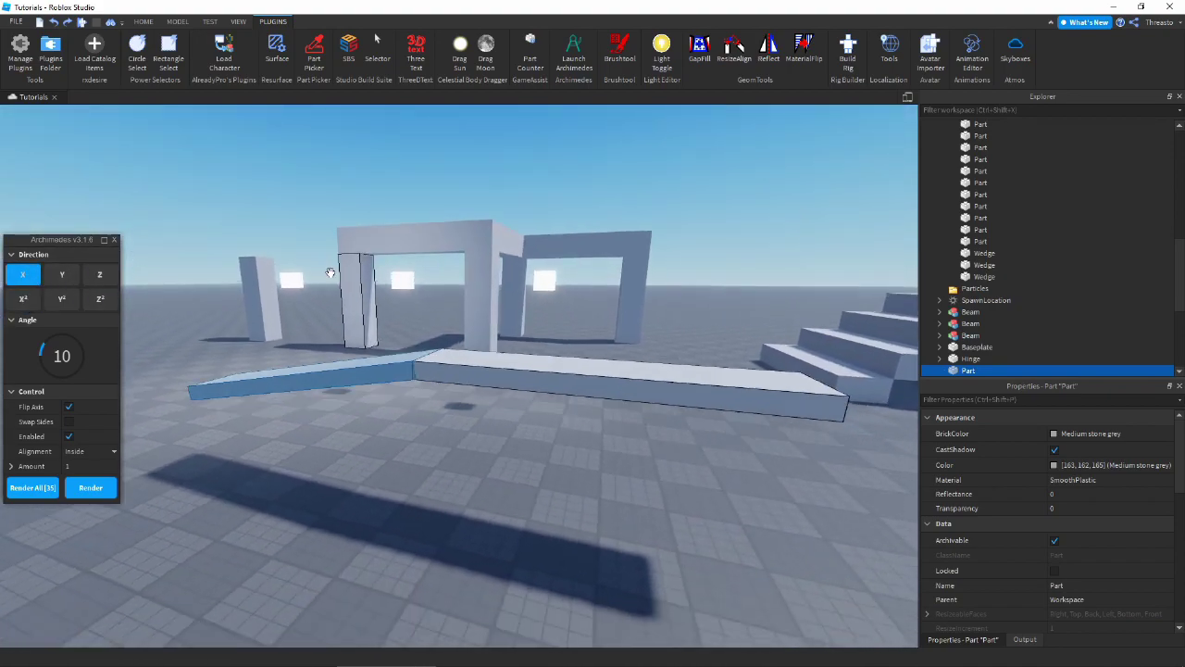
pyautogui.press('d')
pyautogui.click(68, 409)
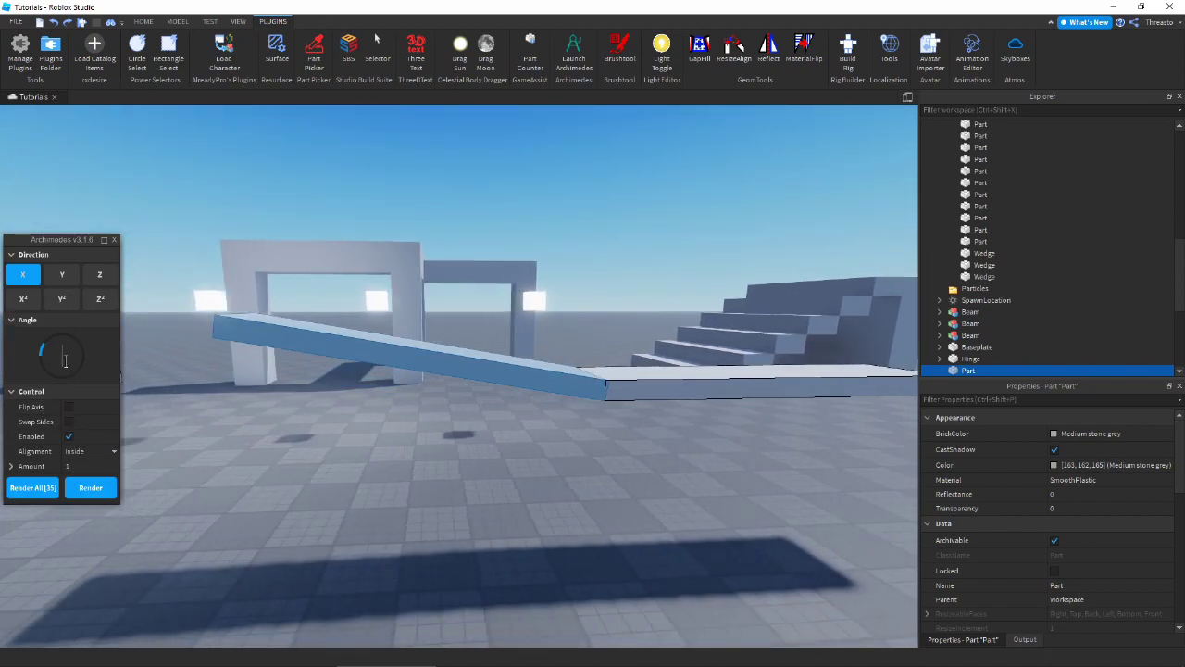
pyautogui.write('10')
# Collapse and reopen the Direction and Angle sections of the Archimedes settings.
pyautogui.click(14, 320)
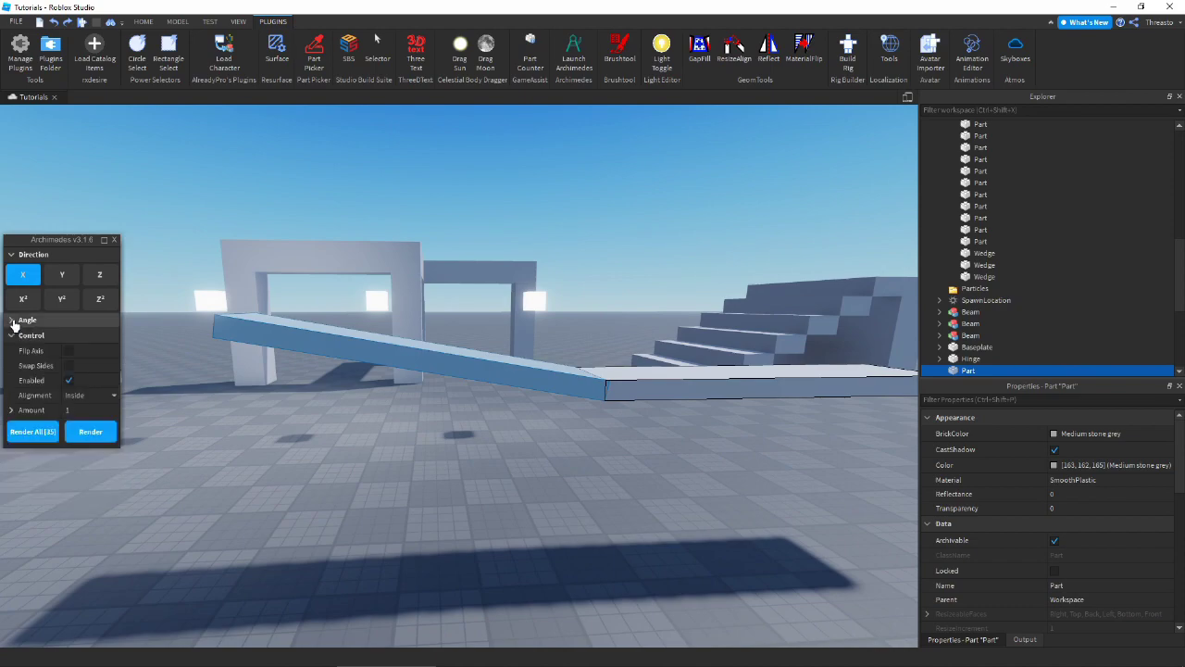
pyautogui.click(12, 261)
pyautogui.click(12, 260)
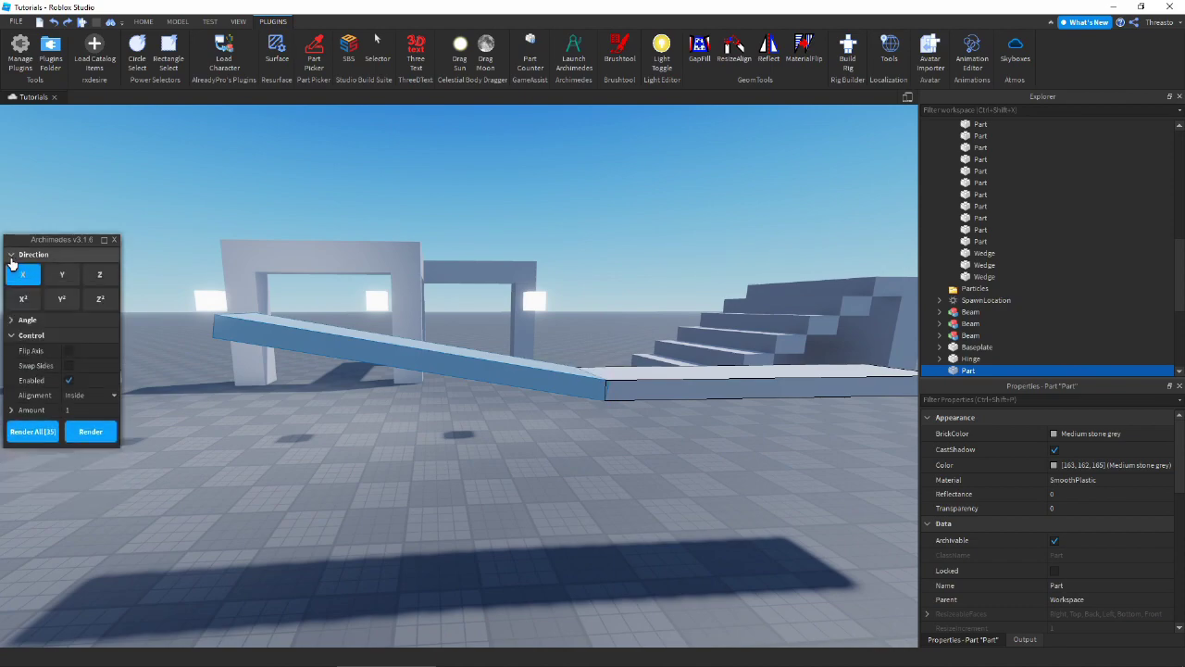
pyautogui.click(9, 321)
pyautogui.moveTo(410, 331); pyautogui.dragTo(135, 393, button='right')
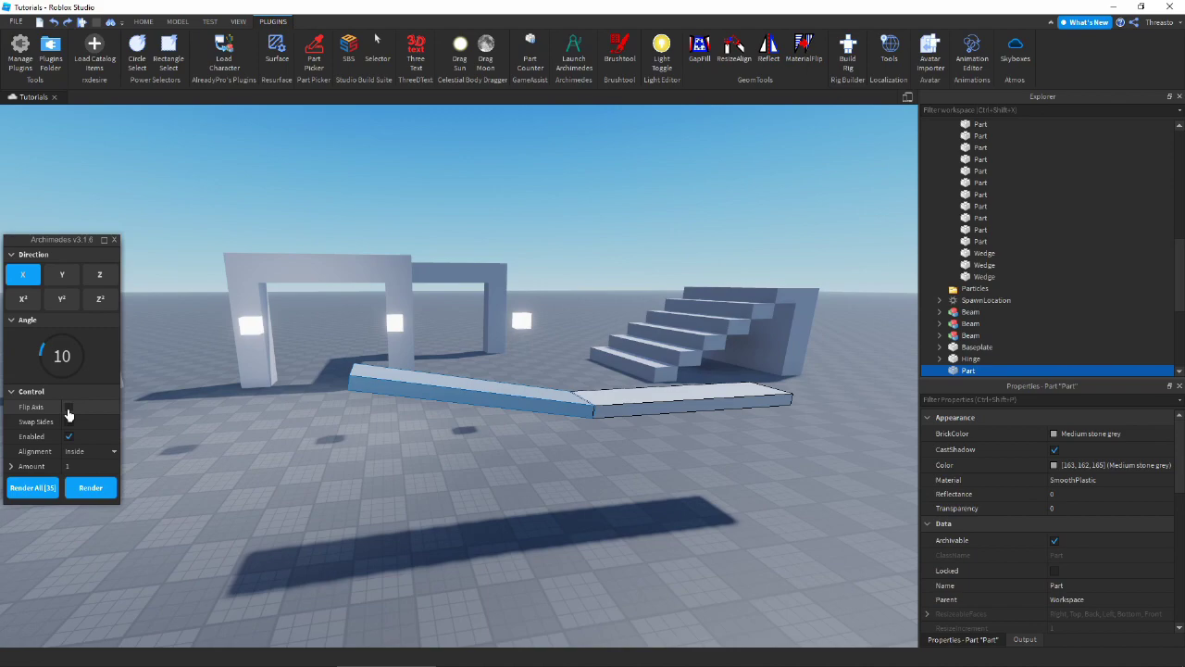
# Preview the slab's bend with Flip Axis and then Swap Sides turned on, turning each back off.
pyautogui.click(68, 408)
pyautogui.click(68, 407)
pyautogui.click(73, 419)
pyautogui.click(73, 419)
pyautogui.moveTo(276, 321); pyautogui.dragTo(284, 324, button='right')
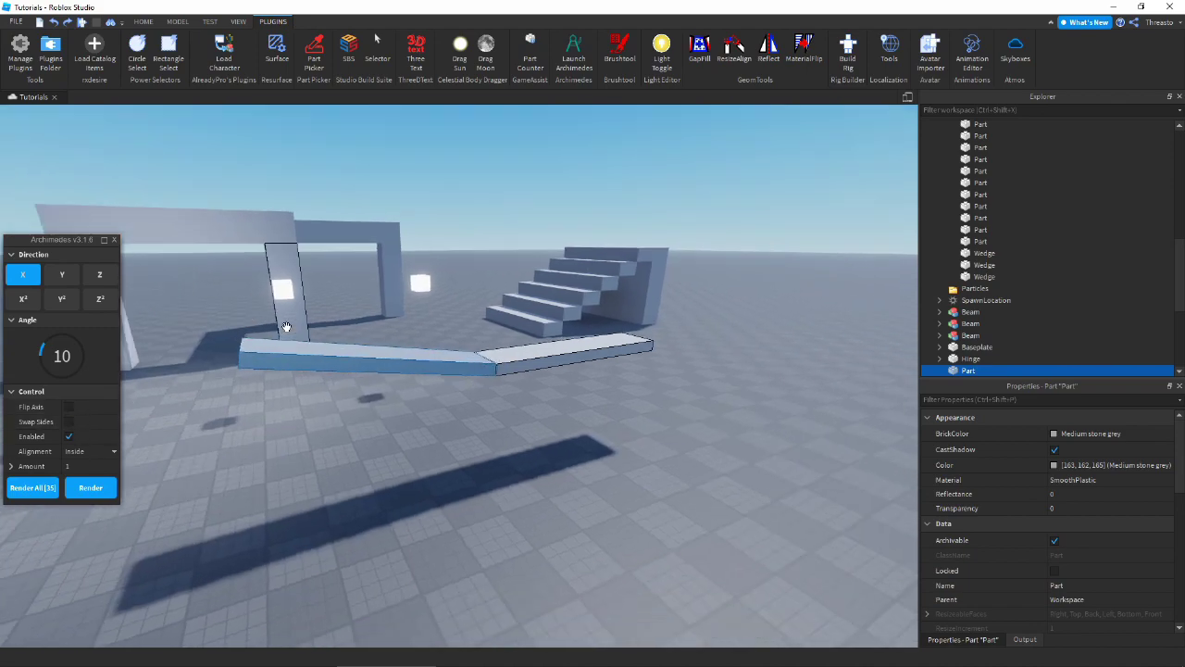
# Toggle the bend preview off and back on, and look through the Alignment and Amount settings.
pyautogui.click(70, 437)
pyautogui.click(69, 437)
pyautogui.click(78, 452)
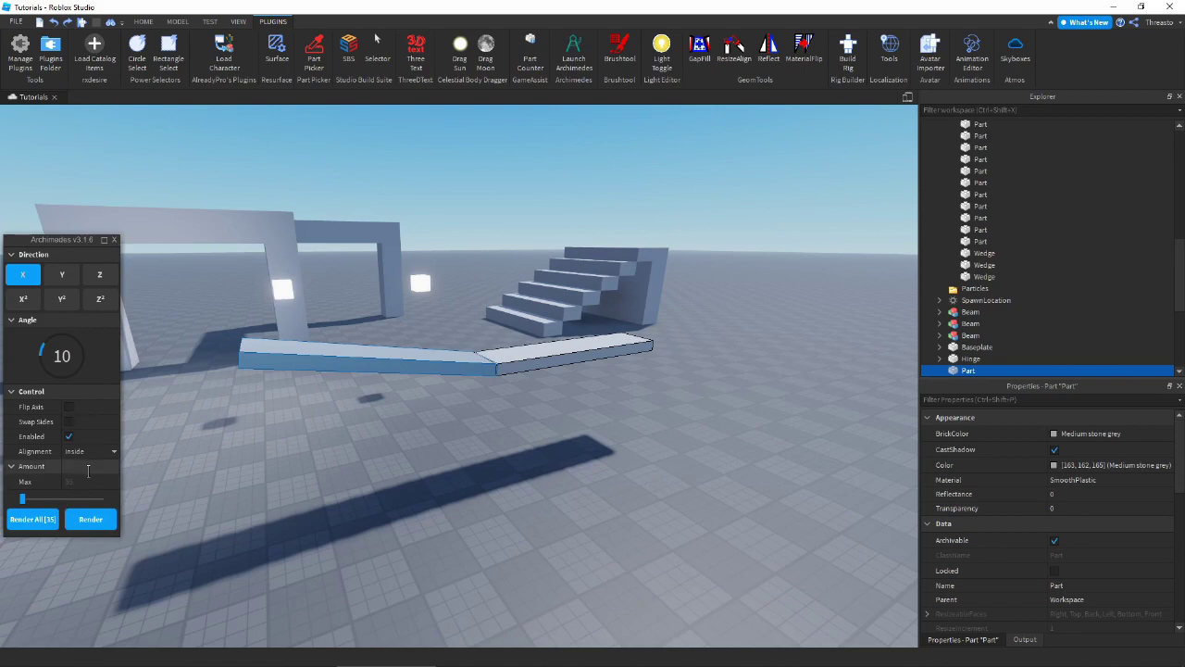
# Render the slab's bend with an amount of 3, undo it, and set the amount back to 1.
pyautogui.click(91, 525)
pyautogui.moveTo(364, 512); pyautogui.dragTo(364, 512, button='right')
pyautogui.hotkey('ctrl', 'z')
pyautogui.moveTo(359, 466); pyautogui.dragTo(363, 463, button='right')
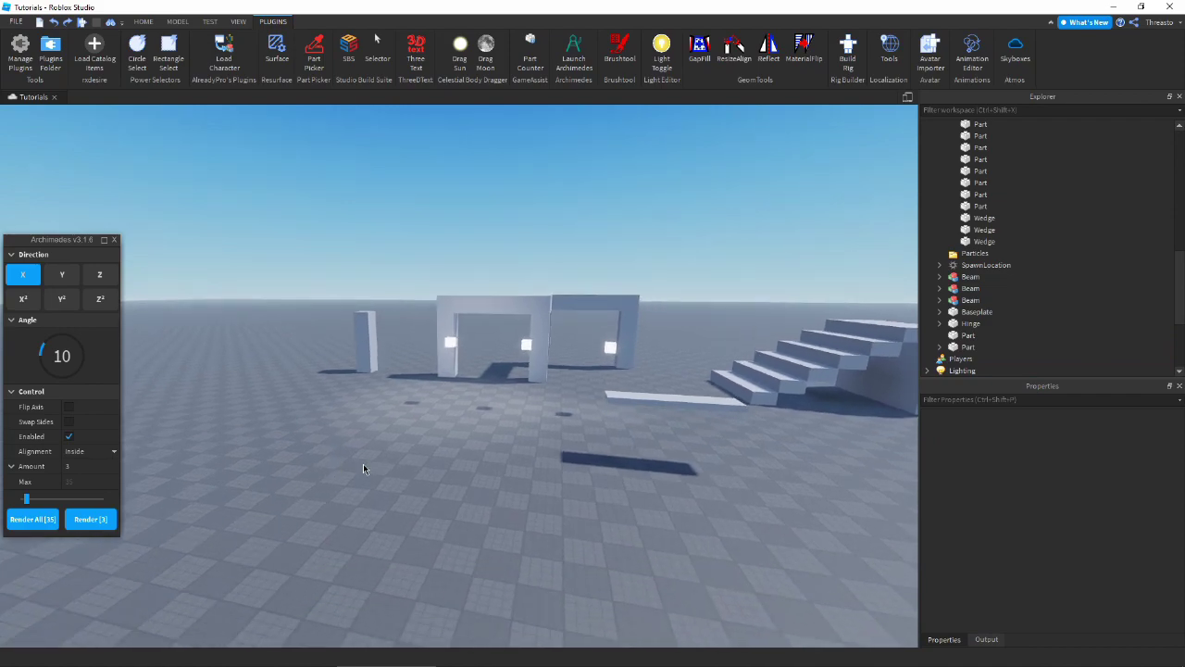
pyautogui.scroll(4, 531, 358)
pyautogui.moveTo(530, 358); pyautogui.dragTo(531, 359, button='right')
pyautogui.scroll(-3, 544, 386)
pyautogui.scroll(-2, 588, 447)
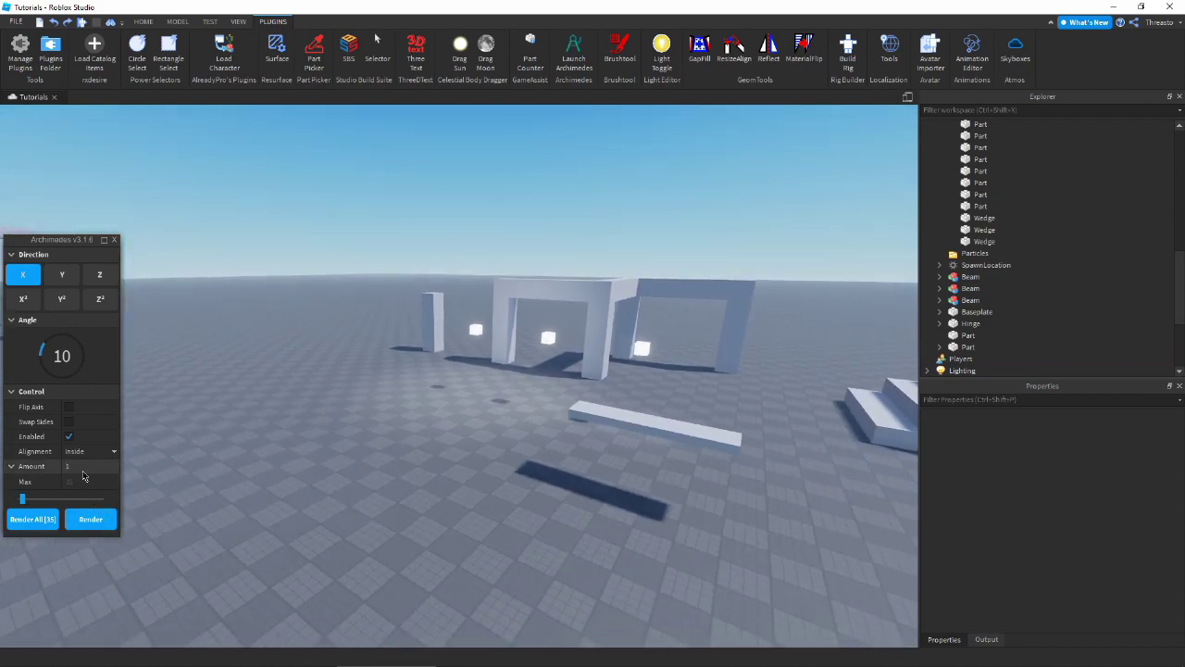
pyautogui.moveTo(329, 448); pyautogui.dragTo(329, 448, button='right')
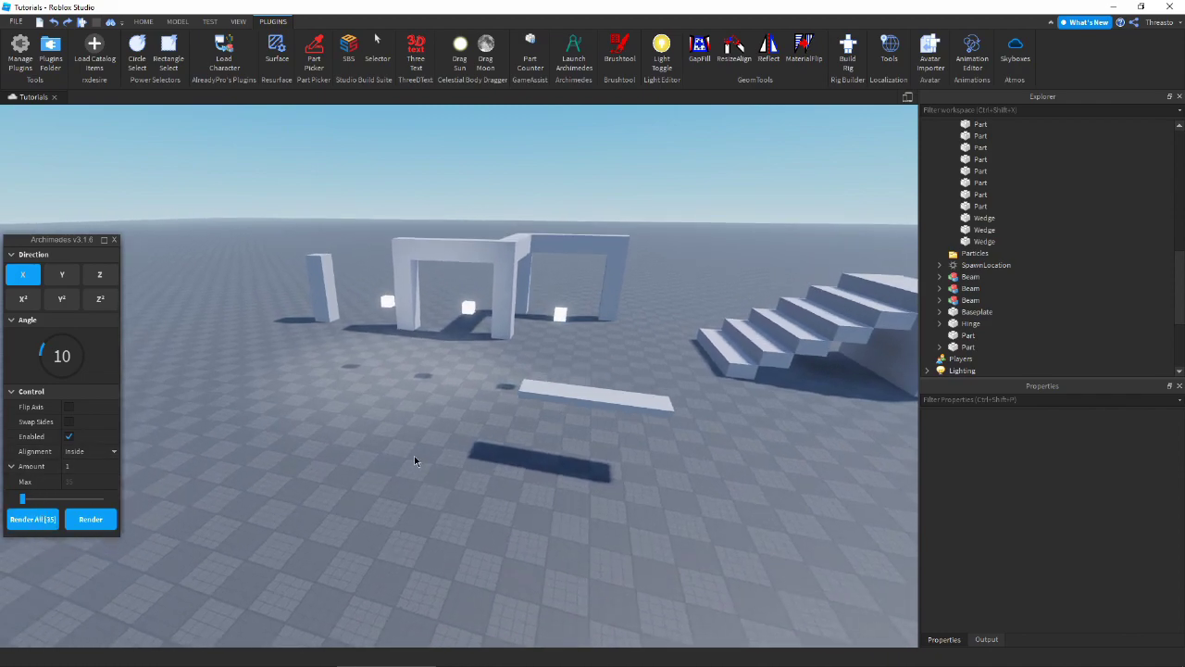
# Select and shorten the floating slab, render all its curve segments into a full ring, and undo the ring.
pyautogui.moveTo(414, 460); pyautogui.dragTo(395, 439, button='right')
pyautogui.click(585, 374)
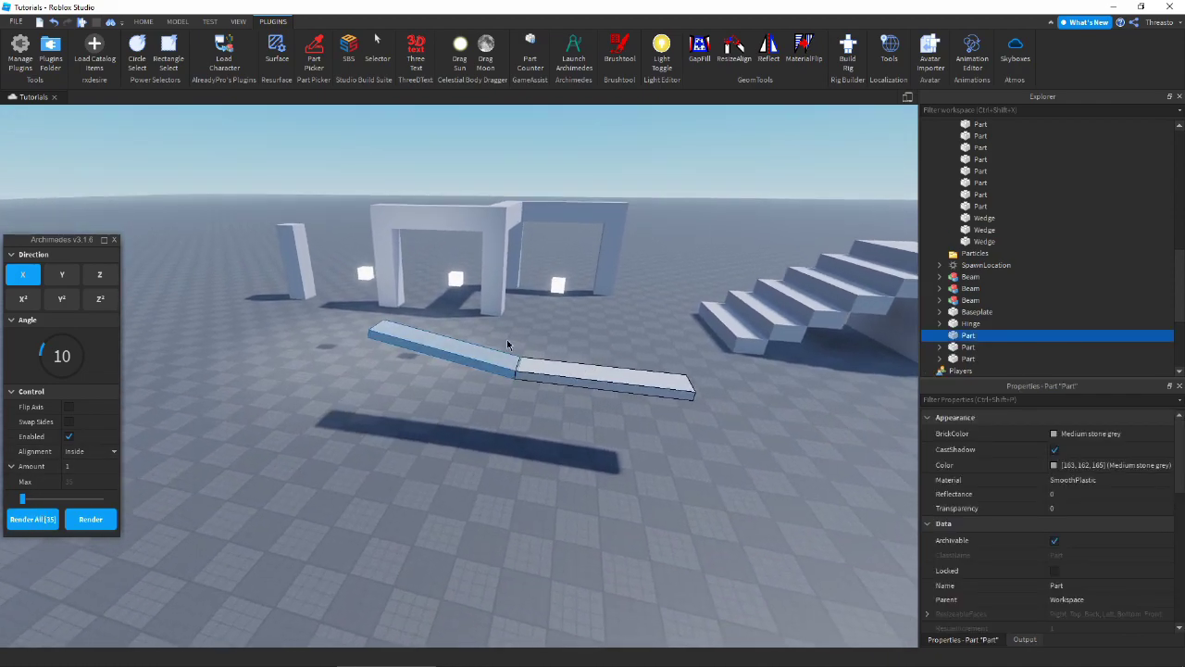
pyautogui.scroll(-3, 507, 361)
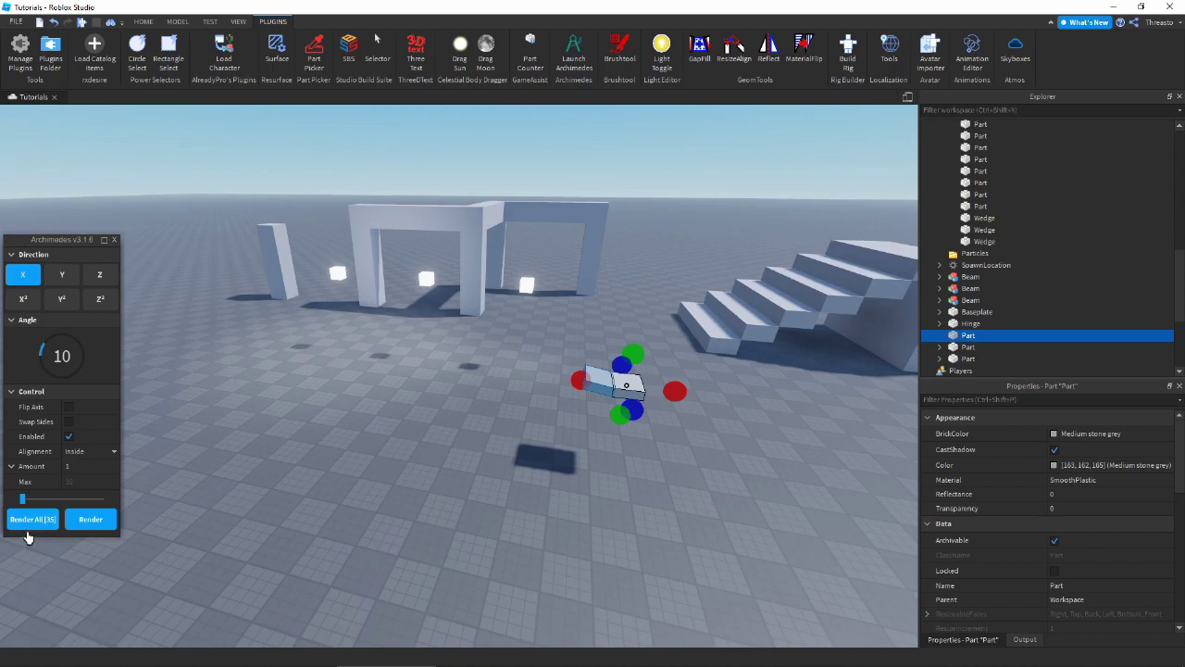
pyautogui.click(31, 519)
pyautogui.scroll(-3, 379, 500)
pyautogui.scroll(4, 379, 500)
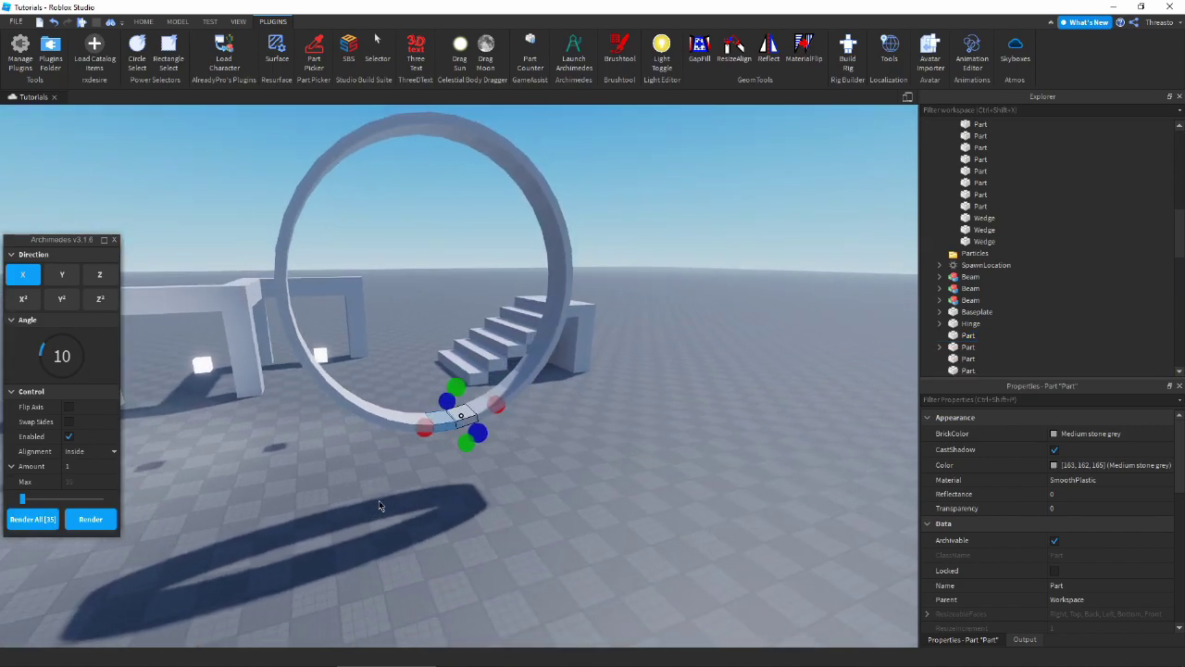
pyautogui.moveTo(379, 506); pyautogui.dragTo(622, 497, button='right')
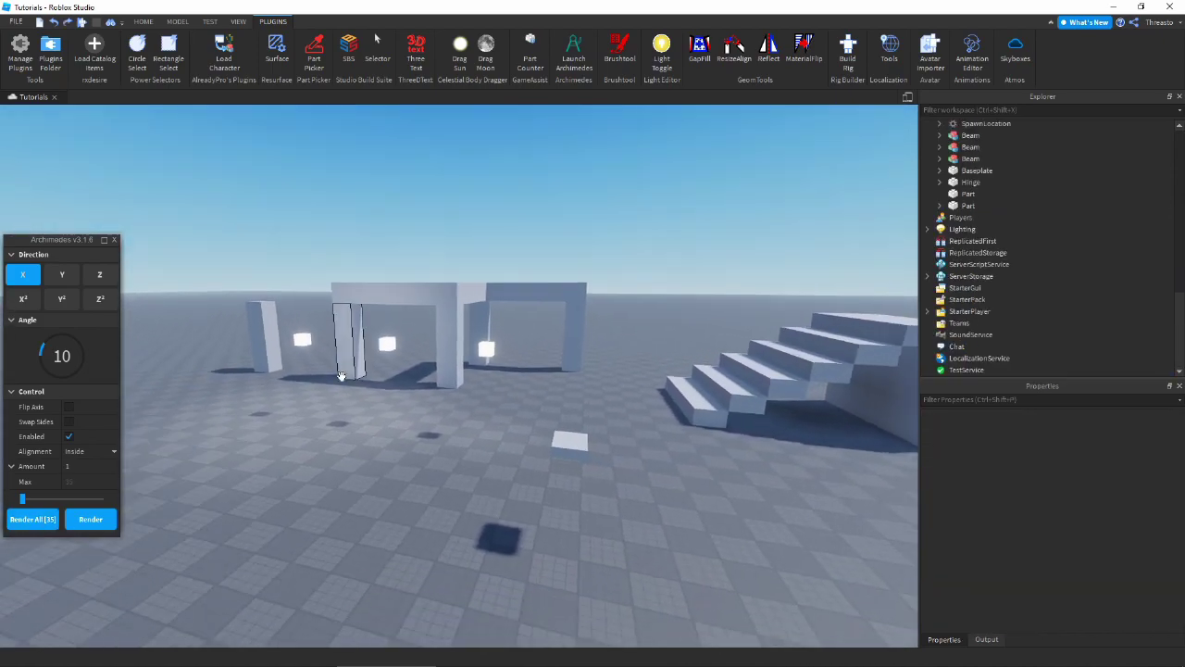
# Lengthen the floating slab, deselect it and close Archimedes.
pyautogui.click(573, 454)
pyautogui.moveTo(528, 442); pyautogui.dragTo(426, 431)
pyautogui.click(559, 544)
pyautogui.moveTo(559, 544); pyautogui.dragTo(506, 502, button='right')
pyautogui.press('w')
pyautogui.click(582, 71)
pyautogui.press('a')
pyautogui.moveTo(698, 332); pyautogui.dragTo(697, 327, button='right')
pyautogui.press('s')
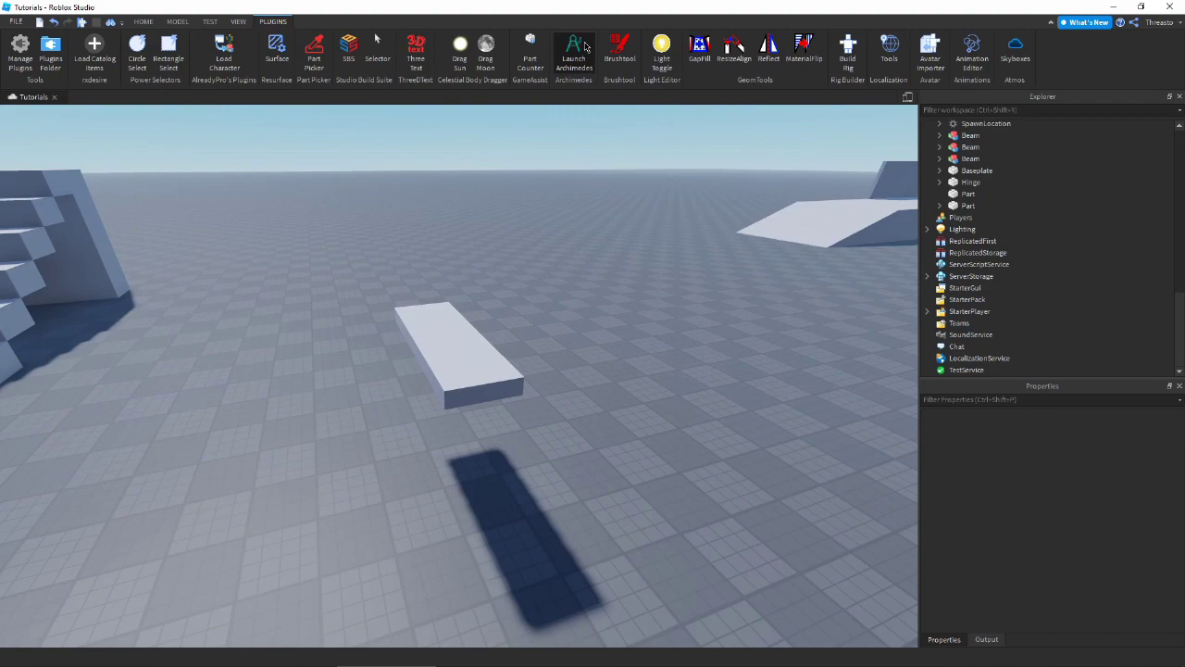
# Check the Archimedes and Studio Build Suite entries in the installed plugins list and close the list.
pyautogui.click(30, 47)
pyautogui.scroll(-6, 109, 288)
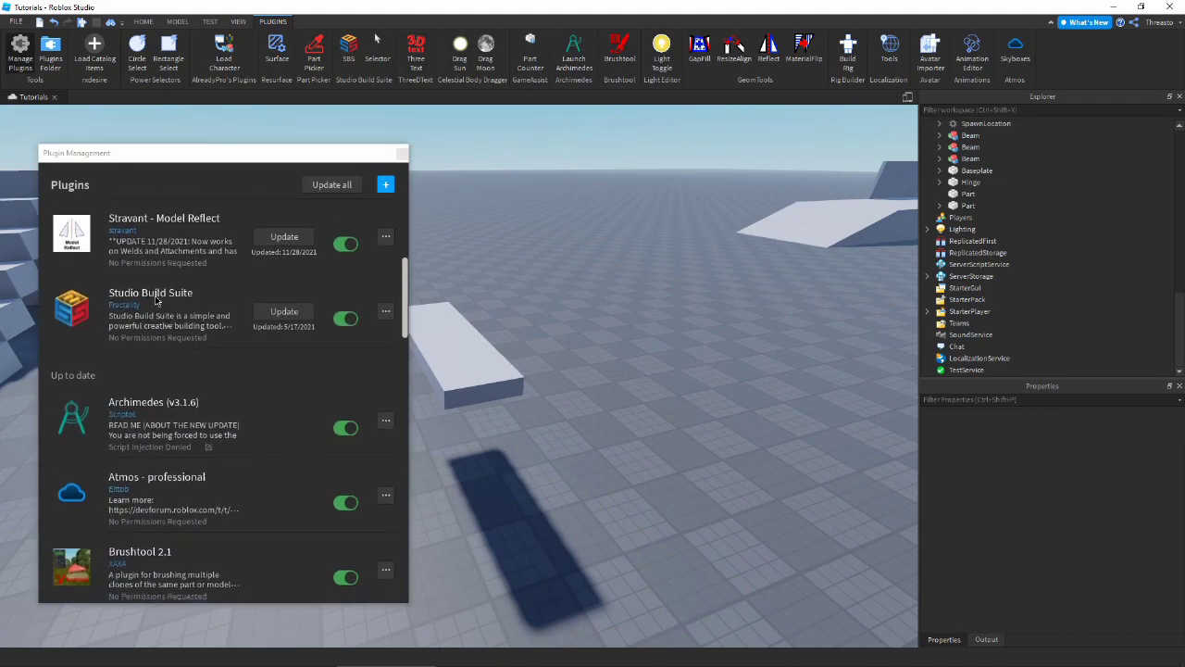
pyautogui.click(401, 157)
pyautogui.press('d')
pyautogui.moveTo(529, 268); pyautogui.dragTo(529, 268, button='right')
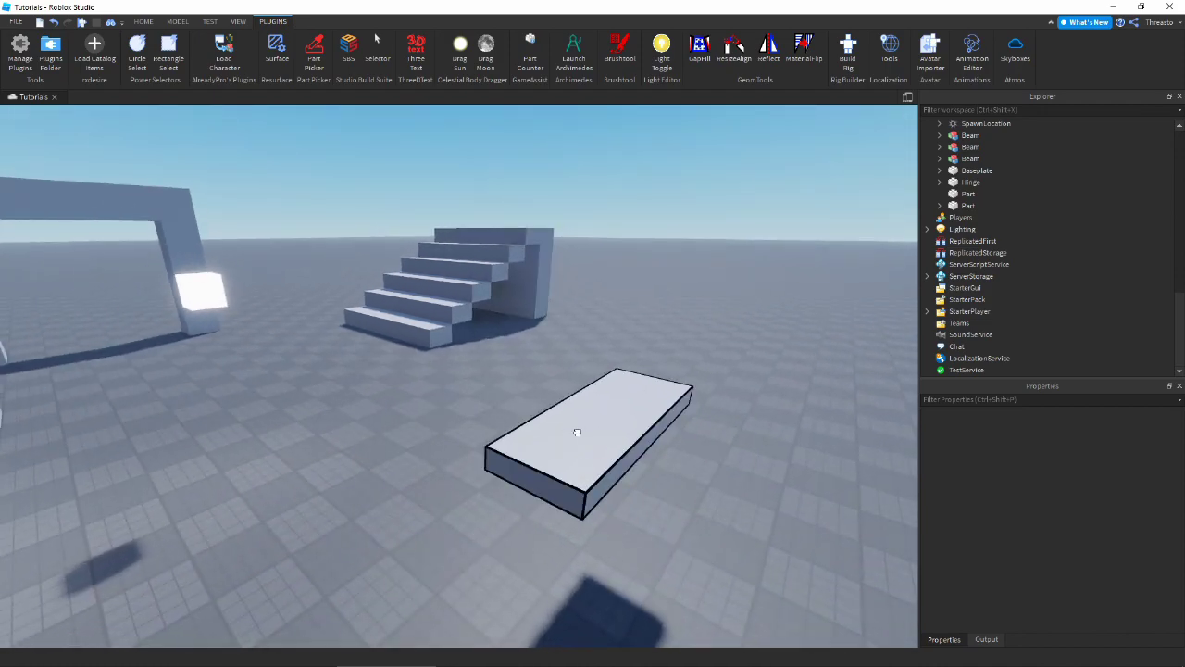
# Select the floating slab and open the Brushtool plugin.
pyautogui.click(575, 432)
pyautogui.moveTo(573, 433); pyautogui.dragTo(573, 432, button='right')
pyautogui.press('d')
pyautogui.scroll(-3, 574, 432)
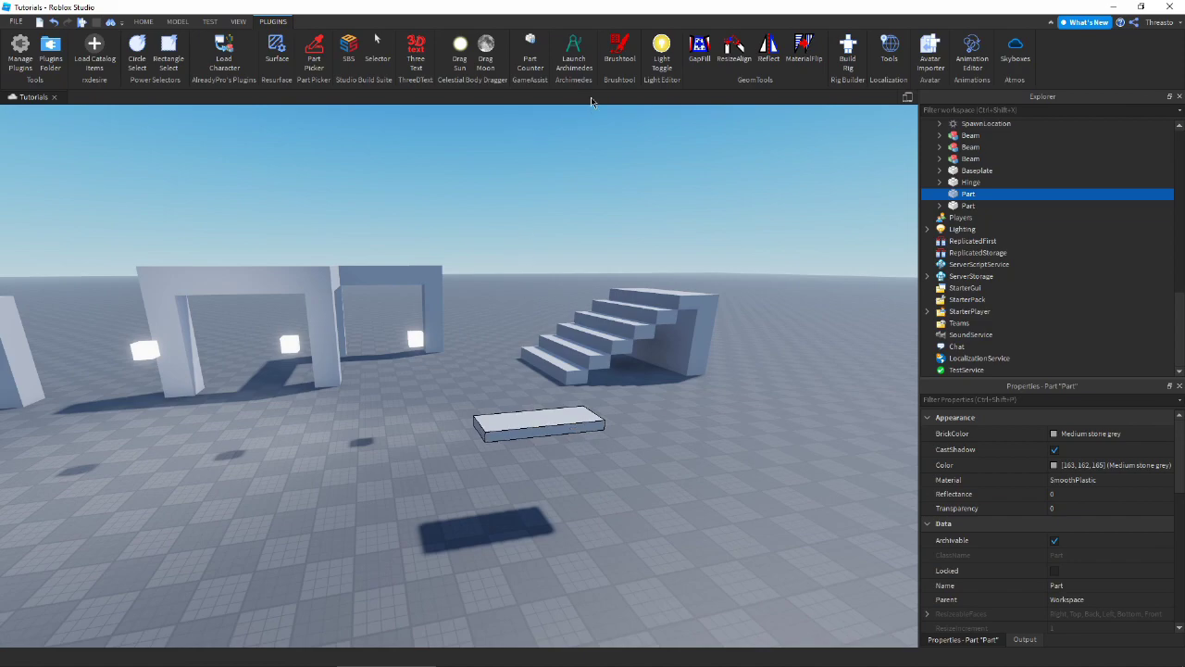
pyautogui.click(620, 47)
pyautogui.moveTo(635, 251); pyautogui.dragTo(298, 315, button='right')
pyautogui.click(135, 412)
# Close the Tutorials place and open The Grand Castle Of Myths from the Myth Booster group games.
pyautogui.moveTo(371, 310)
pyautogui.mouseDown(button='right')
pyautogui.moveTo(452, 355)
pyautogui.moveTo(300, 345)
pyautogui.mouseUp(button='right')
pyautogui.press('a')
pyautogui.press('s')
pyautogui.moveTo(238, 122); pyautogui.dragTo(271, 96, button='right')
pyautogui.click(272, 96)
pyautogui.click(598, 351)
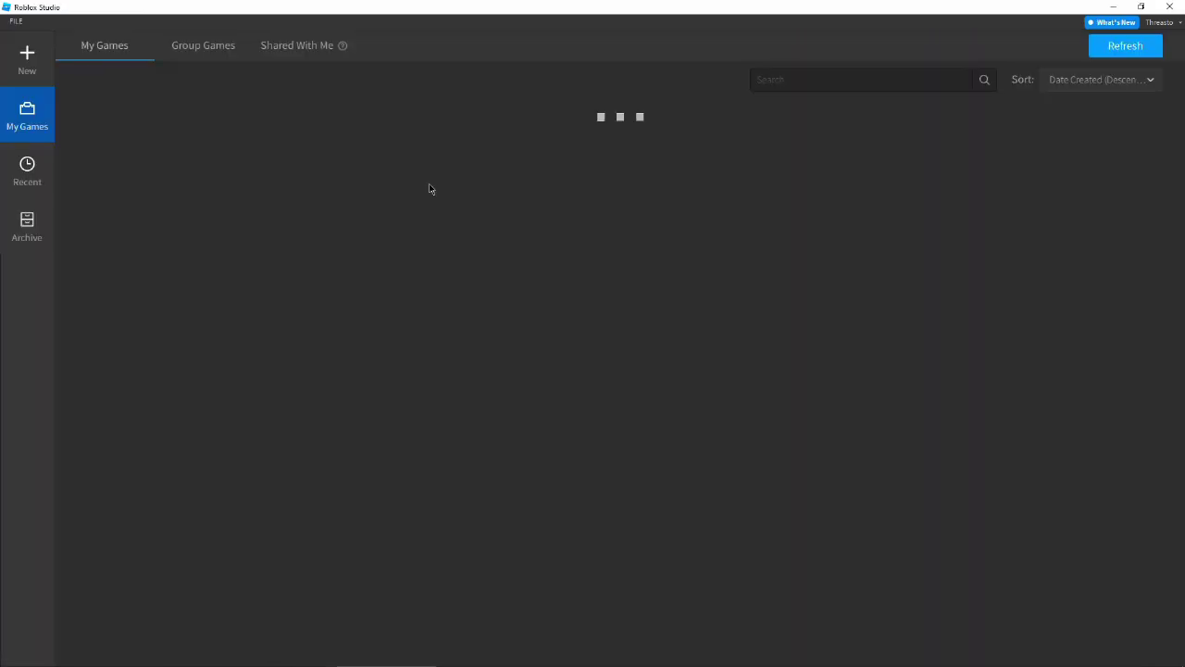
pyautogui.click(181, 80)
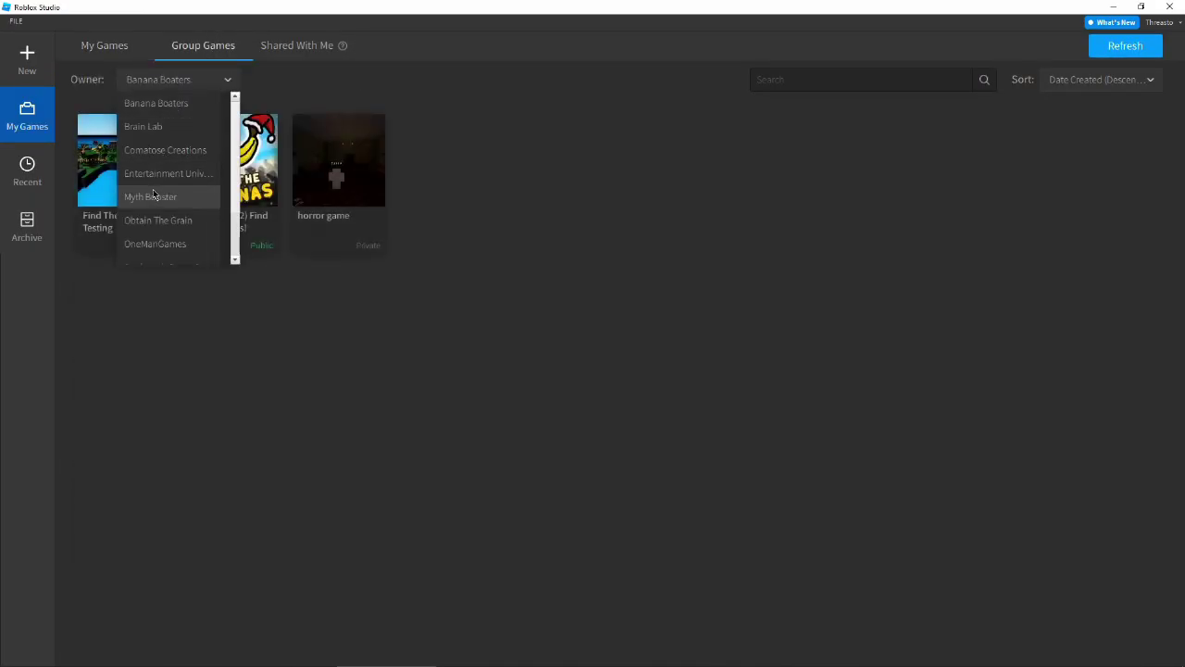
pyautogui.click(167, 191)
pyautogui.click(213, 176)
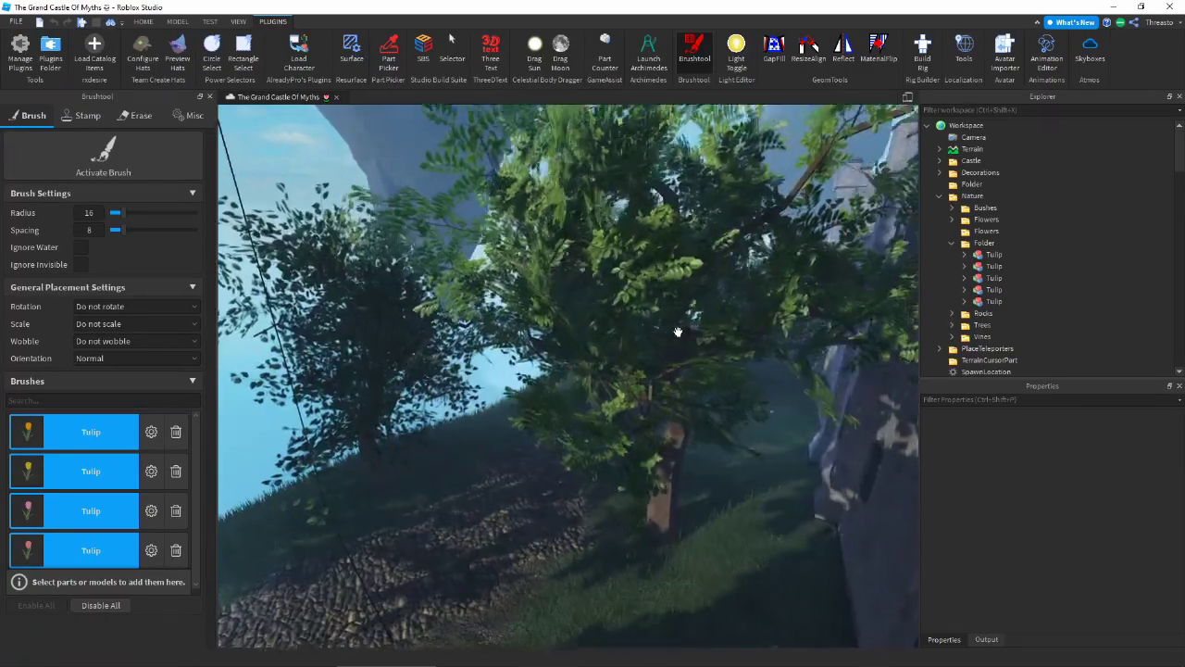
# Activate the brush, paint tulips along the castle path with radius 16 and spacing 8, and undo the stroke.
pyautogui.press('w')
pyautogui.moveTo(678, 331)
pyautogui.mouseDown(button='right')
pyautogui.moveTo(548, 306)
pyautogui.moveTo(569, 349)
pyautogui.moveTo(639, 351)
pyautogui.moveTo(668, 339)
pyautogui.mouseUp(button='right')
pyautogui.press('w')
pyautogui.click(82, 171)
pyautogui.moveTo(534, 373)
pyautogui.mouseDown()
pyautogui.moveTo(636, 358)
pyautogui.moveTo(472, 472)
pyautogui.moveTo(589, 329)
pyautogui.mouseUp()
pyautogui.press('s')
pyautogui.moveTo(589, 329)
pyautogui.mouseDown(button='right')
pyautogui.moveTo(609, 315)
pyautogui.moveTo(608, 333)
pyautogui.mouseUp(button='right')
pyautogui.hotkey('ctrl', 'z')
# Set the brush radius to 5, paint a stroke of tulips along the path, and undo it.
pyautogui.press('w')
pyautogui.moveTo(115, 213); pyautogui.dragTo(114, 226)
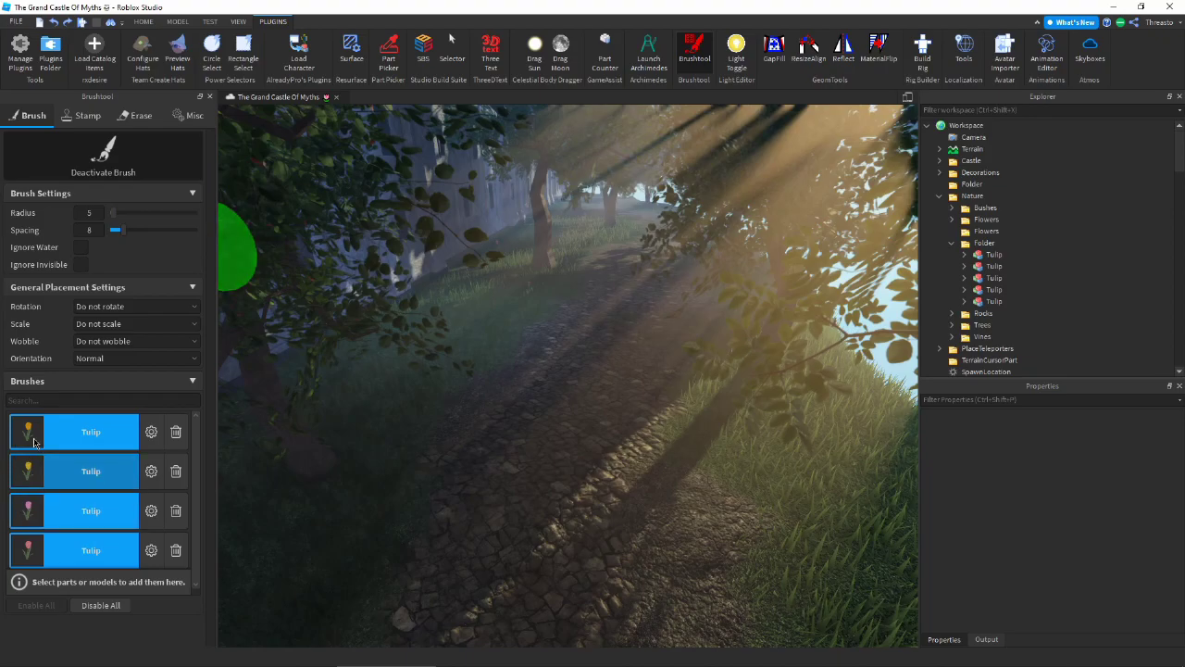
pyautogui.press('w')
pyautogui.moveTo(576, 319)
pyautogui.mouseDown()
pyautogui.moveTo(516, 313)
pyautogui.moveTo(528, 536)
pyautogui.moveTo(507, 313)
pyautogui.moveTo(485, 309)
pyautogui.moveTo(474, 398)
pyautogui.moveTo(483, 387)
pyautogui.mouseUp()
pyautogui.press('s')
pyautogui.hotkey('ctrl', 'z')
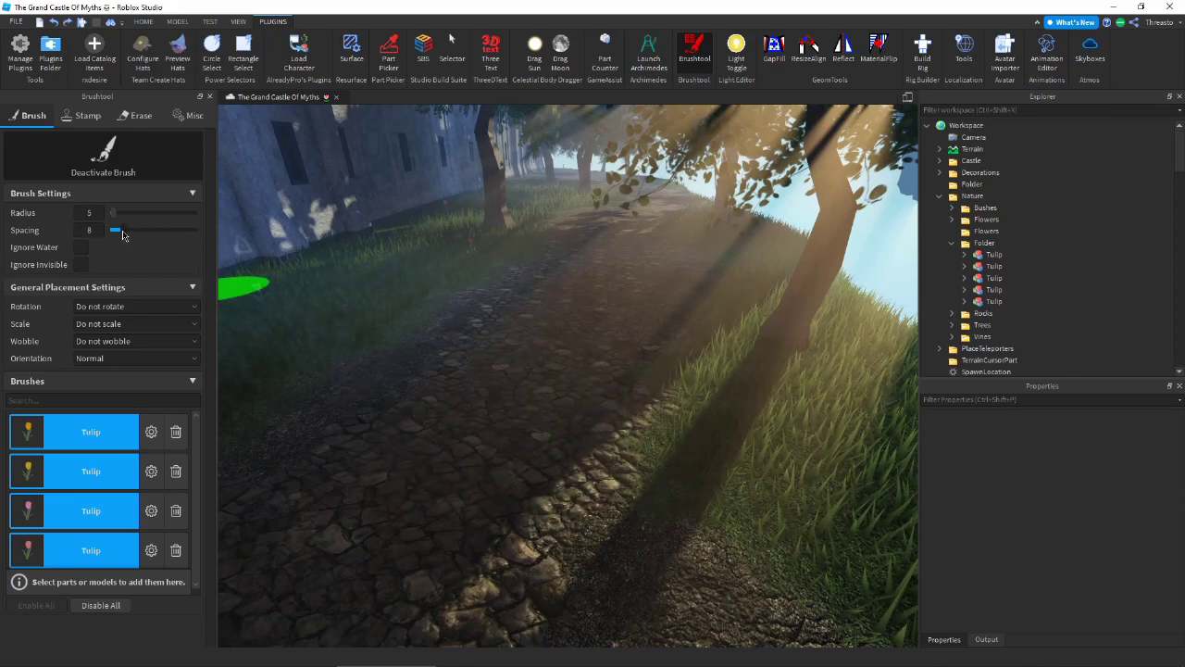
# Set the brush spacing to 3, paint tulips down the stone path, and undo the stroke.
pyautogui.press('w')
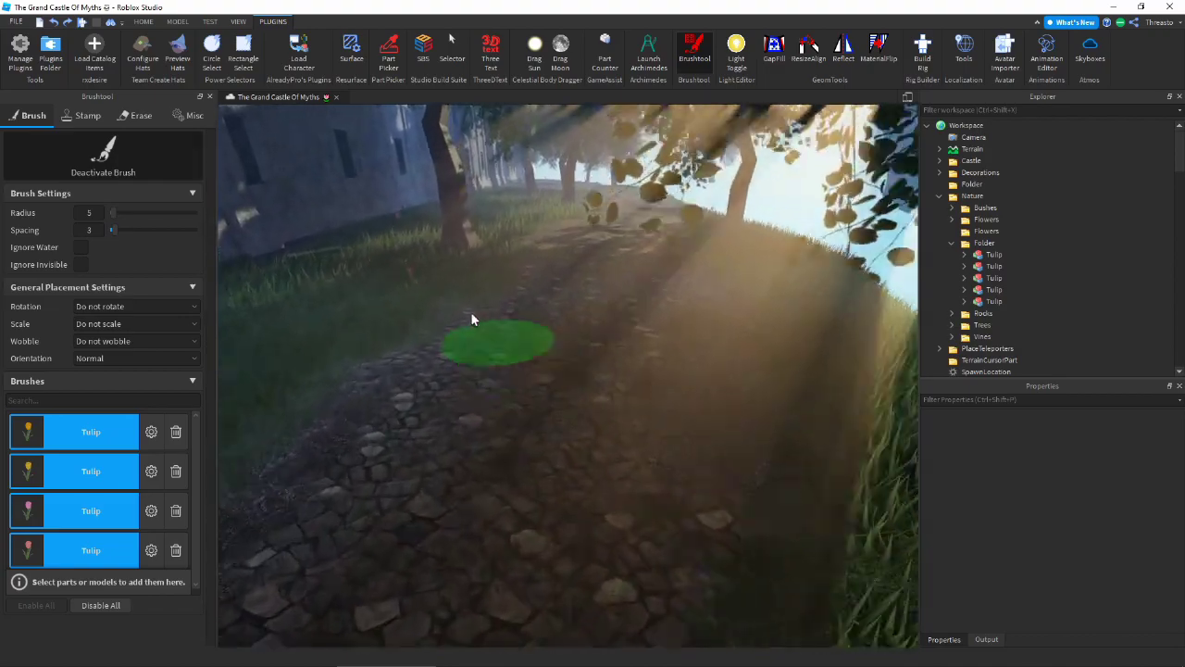
pyautogui.moveTo(593, 278)
pyautogui.mouseDown()
pyautogui.moveTo(691, 487)
pyautogui.moveTo(571, 557)
pyautogui.mouseUp()
pyautogui.moveTo(610, 453); pyautogui.dragTo(608, 455, button='right')
pyautogui.hotkey('ctrl', 'z')
# Paint two more tulip strokes across the path at the same spacing and undo them.
pyautogui.moveTo(344, 372)
pyautogui.mouseDown()
pyautogui.moveTo(705, 402)
pyautogui.moveTo(448, 312)
pyautogui.mouseUp()
pyautogui.moveTo(537, 370); pyautogui.dragTo(537, 370, button='right')
pyautogui.moveTo(537, 371)
pyautogui.mouseDown()
pyautogui.moveTo(701, 385)
pyautogui.moveTo(541, 421)
pyautogui.moveTo(305, 402)
pyautogui.moveTo(632, 426)
pyautogui.moveTo(314, 417)
pyautogui.mouseUp()
pyautogui.press('d')
pyautogui.moveTo(444, 376); pyautogui.dragTo(444, 376, button='right')
pyautogui.hotkey('ctrl', 'z')
pyautogui.press('w')
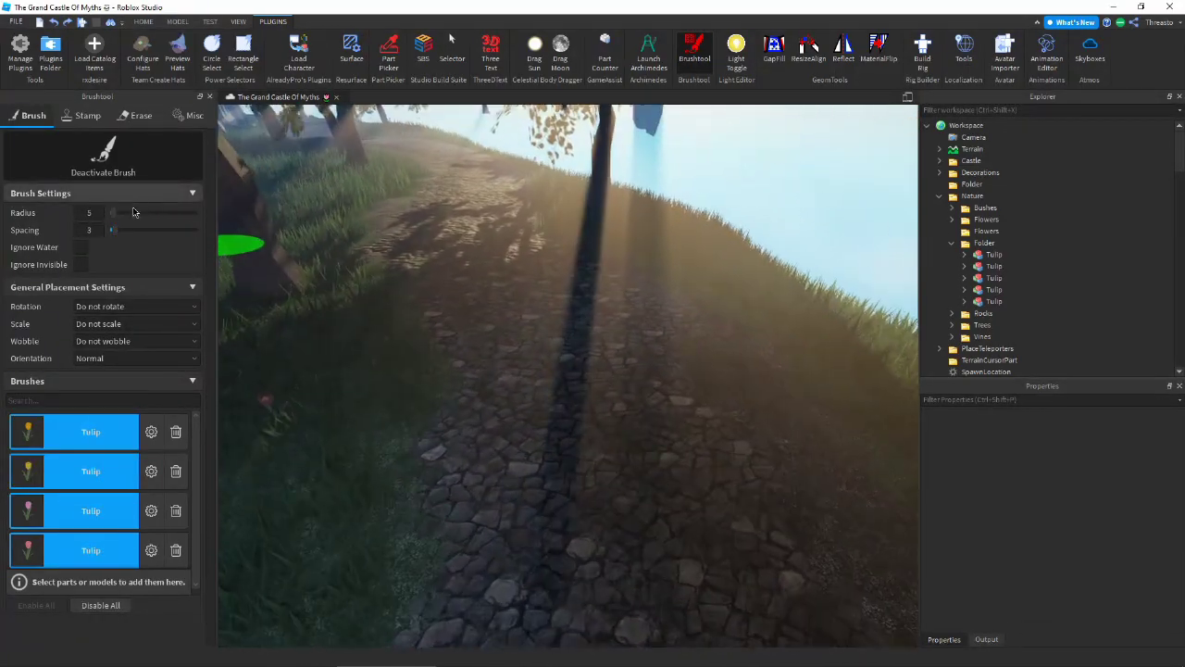
# Set the brush spacing to 0.1, paint a dense tulip patch beside the path, and undo it.
pyautogui.click(113, 230)
pyautogui.moveTo(515, 339); pyautogui.dragTo(516, 339, button='right')
pyautogui.moveTo(505, 298)
pyautogui.mouseDown()
pyautogui.moveTo(479, 362)
pyautogui.moveTo(598, 320)
pyautogui.mouseUp()
pyautogui.press('w')
pyautogui.moveTo(597, 320); pyautogui.dragTo(597, 321, button='right')
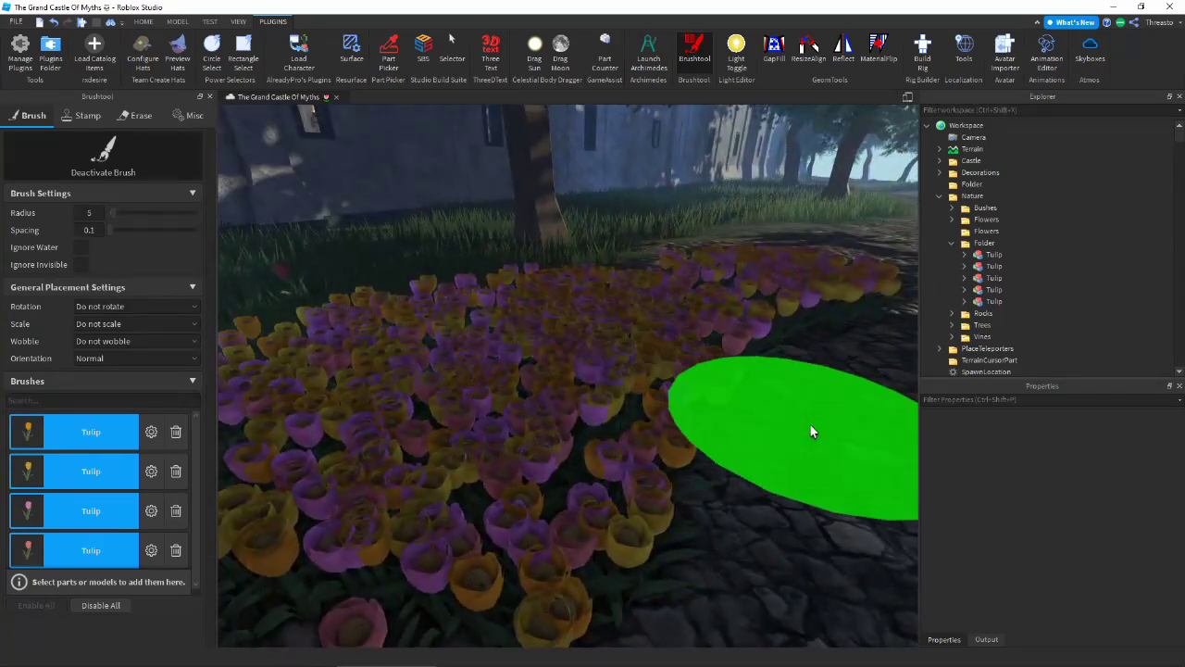
pyautogui.hotkey('ctrl', 'z')
# Set the brush spacing to 28, paint sparse tulips along the path, and clear them.
pyautogui.press('w')
pyautogui.moveTo(116, 230); pyautogui.dragTo(158, 230)
pyautogui.moveTo(593, 334)
pyautogui.mouseDown()
pyautogui.moveTo(576, 477)
pyautogui.moveTo(666, 362)
pyautogui.moveTo(456, 443)
pyautogui.moveTo(545, 409)
pyautogui.moveTo(632, 485)
pyautogui.moveTo(523, 442)
pyautogui.moveTo(770, 441)
pyautogui.mouseUp()
pyautogui.press('s')
pyautogui.press('s')
pyautogui.moveTo(771, 444)
pyautogui.mouseDown(button='right')
pyautogui.moveTo(616, 335)
pyautogui.moveTo(668, 416)
pyautogui.moveTo(441, 416)
pyautogui.moveTo(533, 336)
pyautogui.moveTo(488, 324)
pyautogui.moveTo(540, 319)
pyautogui.moveTo(324, 330)
pyautogui.moveTo(142, 296)
pyautogui.moveTo(131, 246)
pyautogui.mouseUp(button='right')
pyautogui.press('w')
pyautogui.press('w')
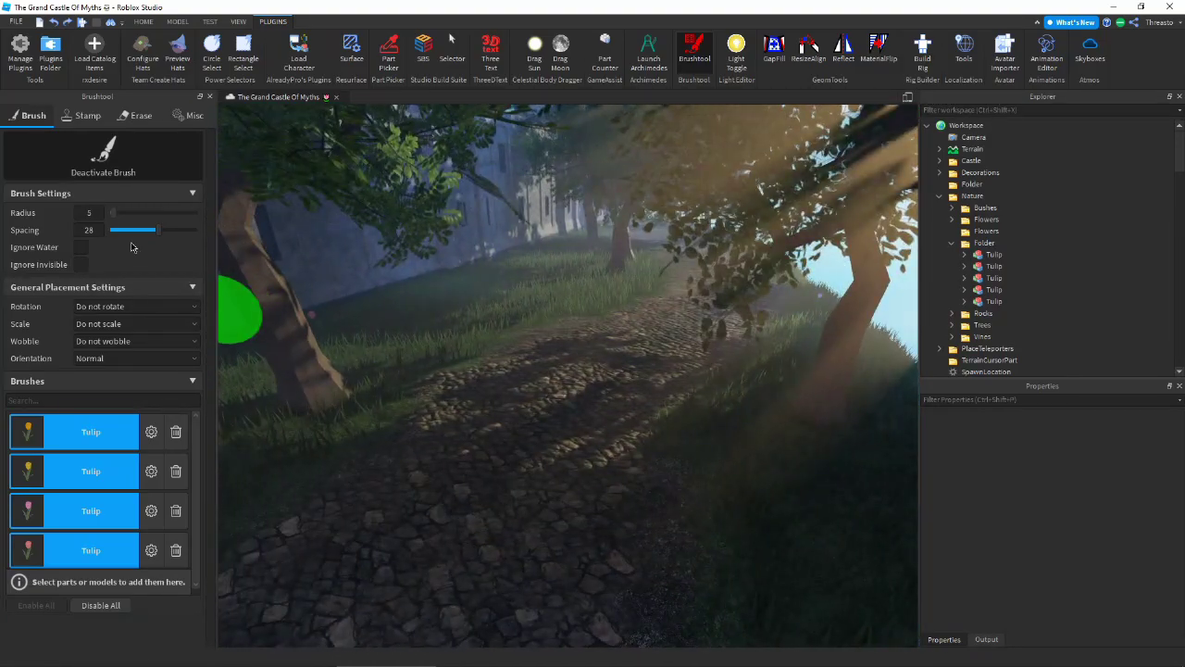
# Set the brush spacing to 11 and rotation to Random, and try a tulip stroke near the castle wall.
pyautogui.click(117, 306)
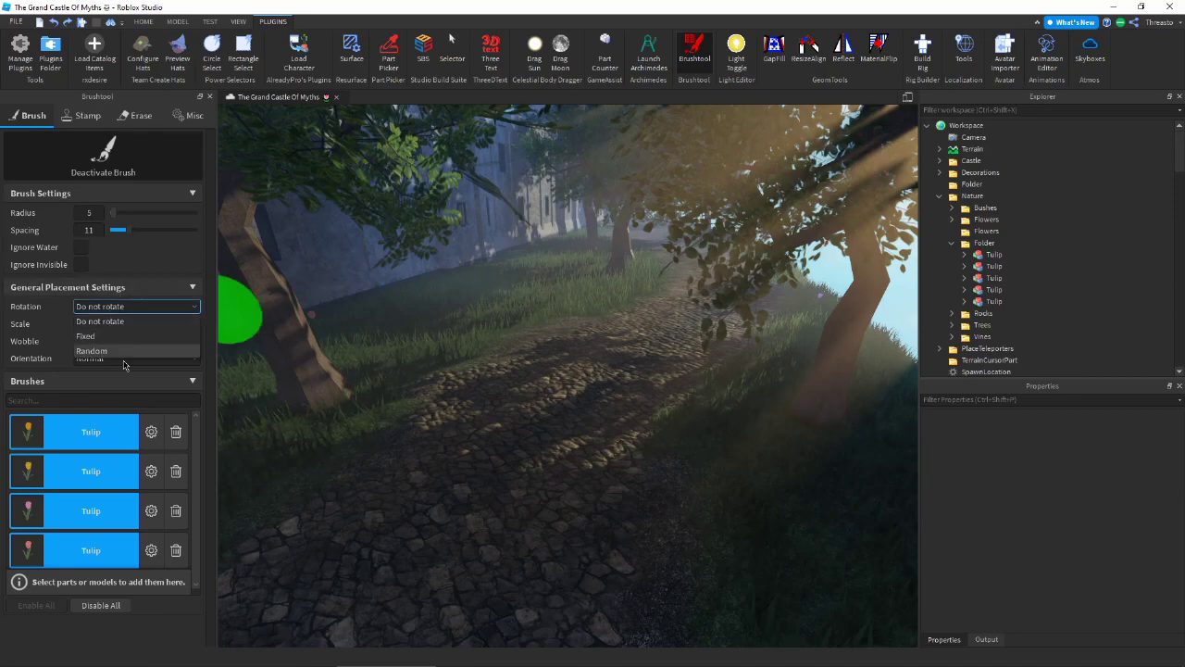
pyautogui.click(110, 357)
pyautogui.moveTo(519, 301); pyautogui.dragTo(602, 328, button='right')
pyautogui.press('w')
pyautogui.moveTo(723, 359); pyautogui.dragTo(561, 314)
pyautogui.moveTo(725, 458); pyautogui.dragTo(634, 441, button='right')
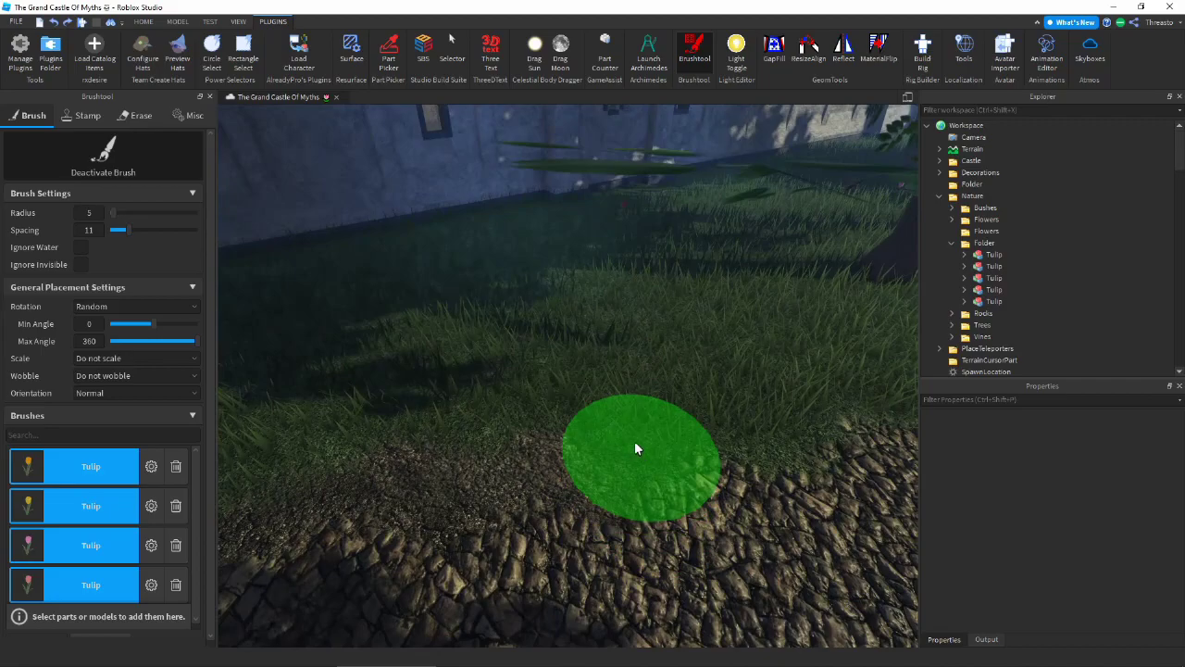
# Set the brush spacing to 7 and scale to Random, and paint tulips along the path's grassy edge.
pyautogui.press('d')
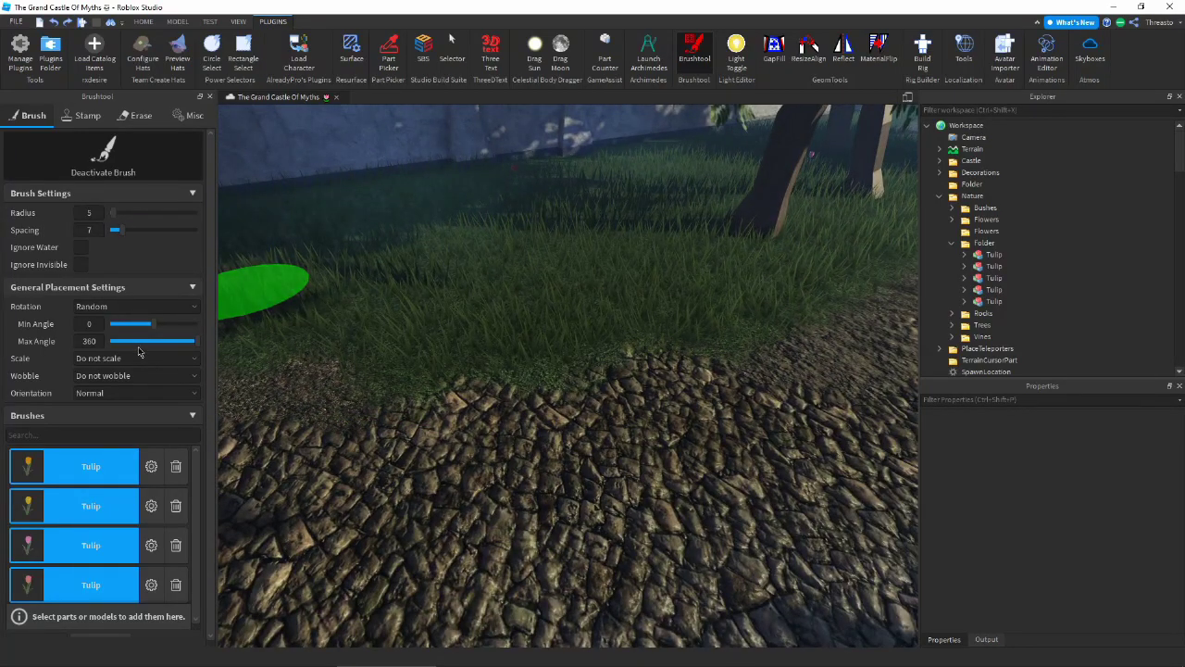
pyautogui.click(128, 403)
pyautogui.moveTo(570, 340); pyautogui.dragTo(519, 322, button='right')
pyautogui.moveTo(510, 326)
pyautogui.mouseDown()
pyautogui.moveTo(483, 422)
pyautogui.moveTo(527, 336)
pyautogui.moveTo(416, 371)
pyautogui.mouseUp()
pyautogui.press('d')
pyautogui.press('d')
pyautogui.moveTo(594, 450); pyautogui.dragTo(482, 422, button='right')
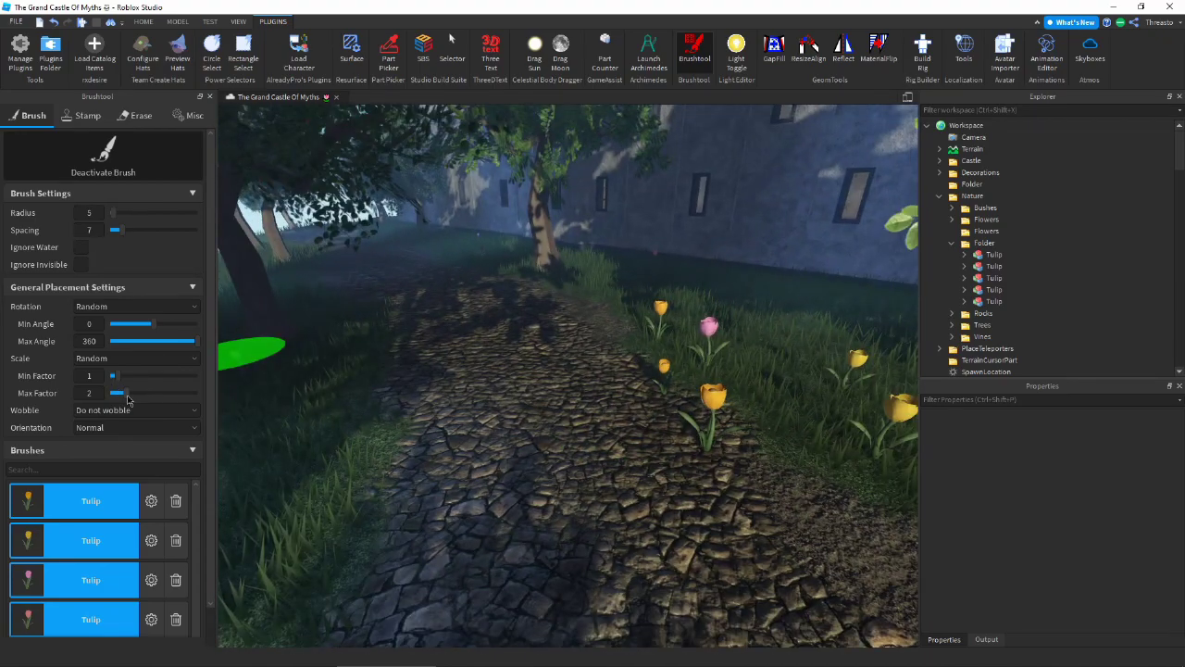
# Set the maximum scale factor to 5.4, paint tulips along the path, and undo the painted strokes.
pyautogui.moveTo(514, 344)
pyautogui.mouseDown()
pyautogui.moveTo(522, 444)
pyautogui.moveTo(543, 492)
pyautogui.moveTo(602, 534)
pyautogui.mouseUp()
pyautogui.press('s')
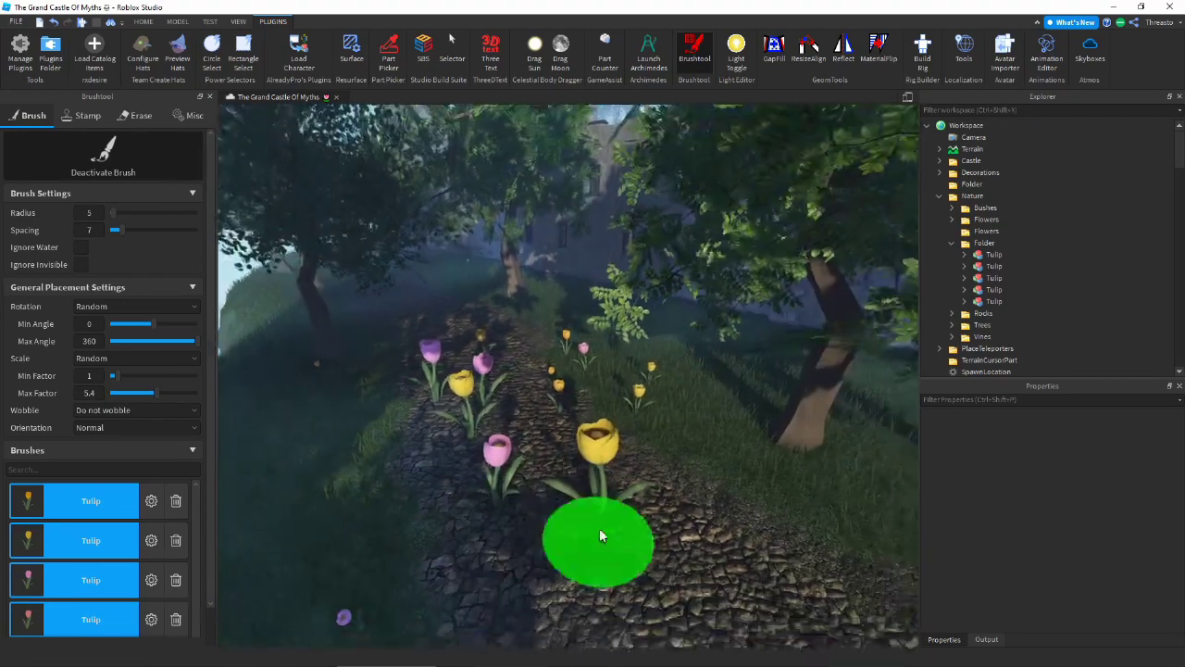
pyautogui.hotkey('ctrl', 'z')
pyautogui.press('a')
pyautogui.hotkey('ctrl', 'z')
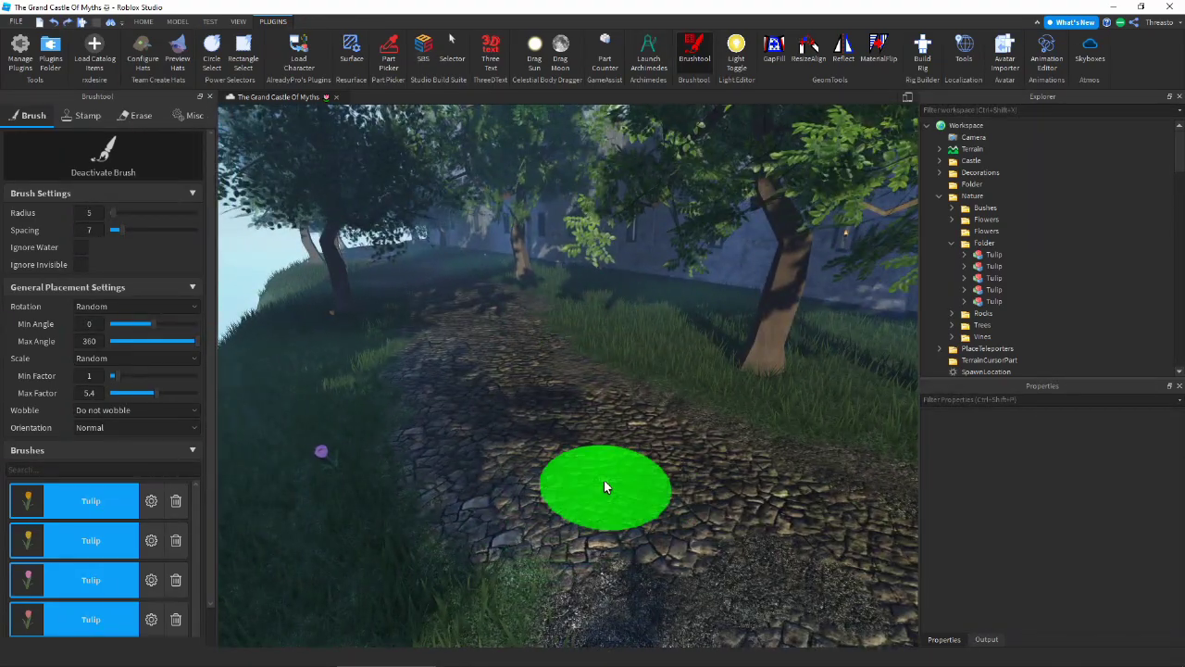
# Set the maximum scale factor to 1.1 and wobble to Random, and paint tulips beside the path.
pyautogui.press('w')
pyautogui.press('w')
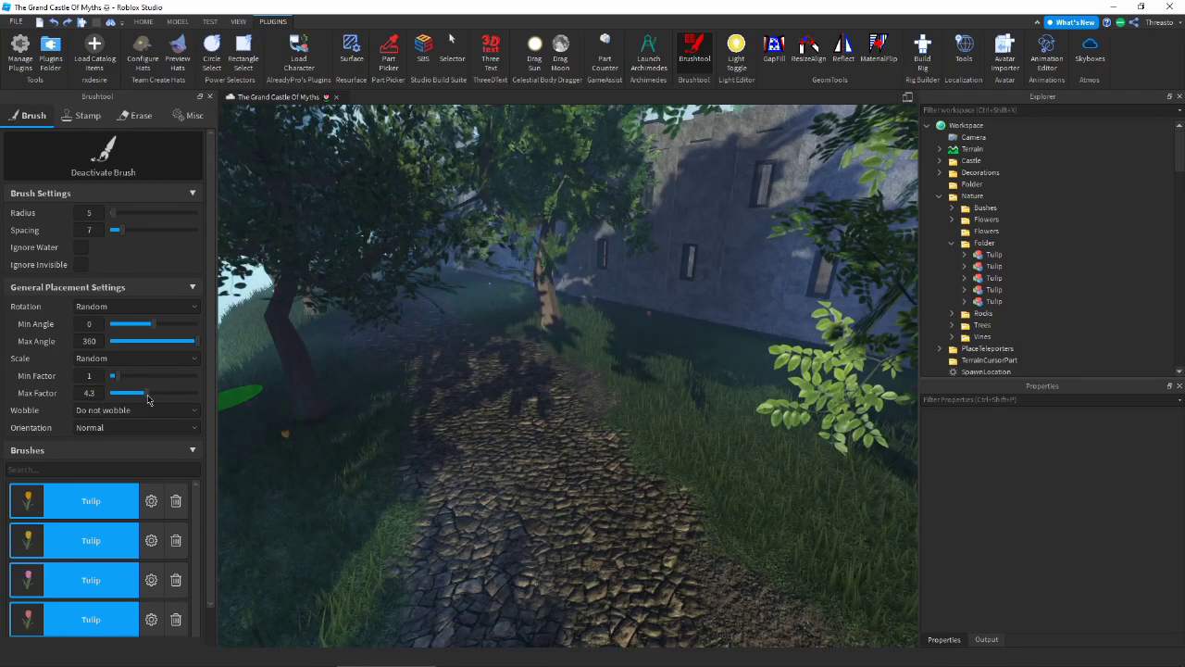
pyautogui.click(157, 440)
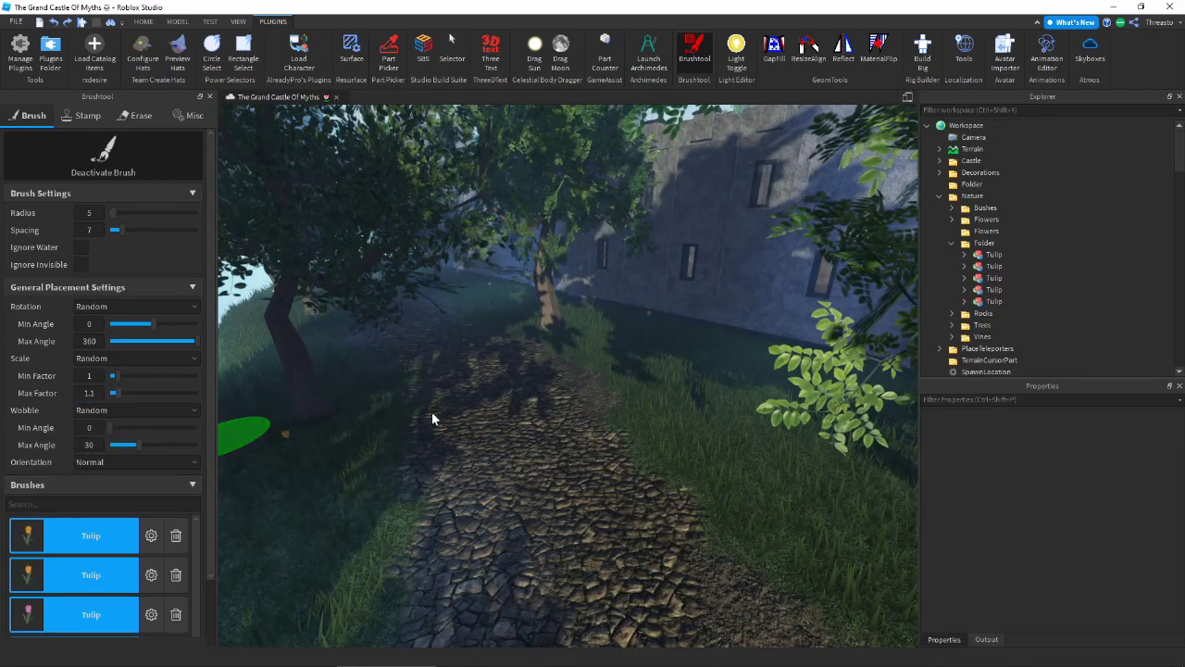
pyautogui.press('w')
pyautogui.press('w')
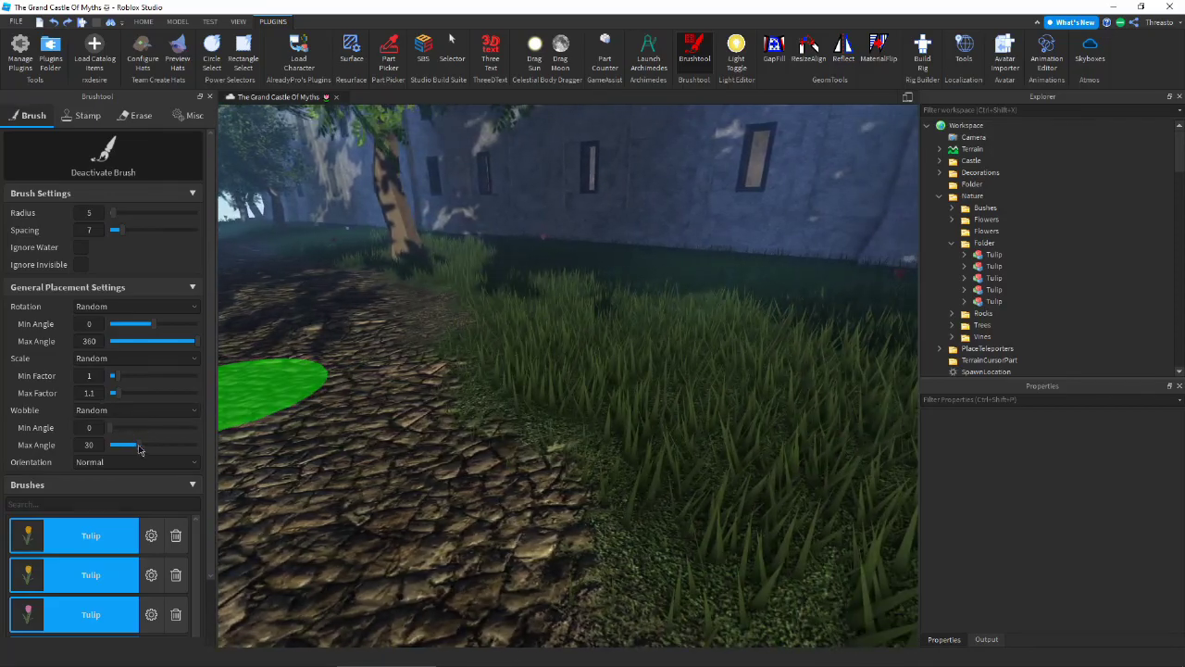
pyautogui.moveTo(574, 324)
pyautogui.mouseDown()
pyautogui.moveTo(426, 362)
pyautogui.moveTo(529, 503)
pyautogui.moveTo(649, 343)
pyautogui.mouseUp()
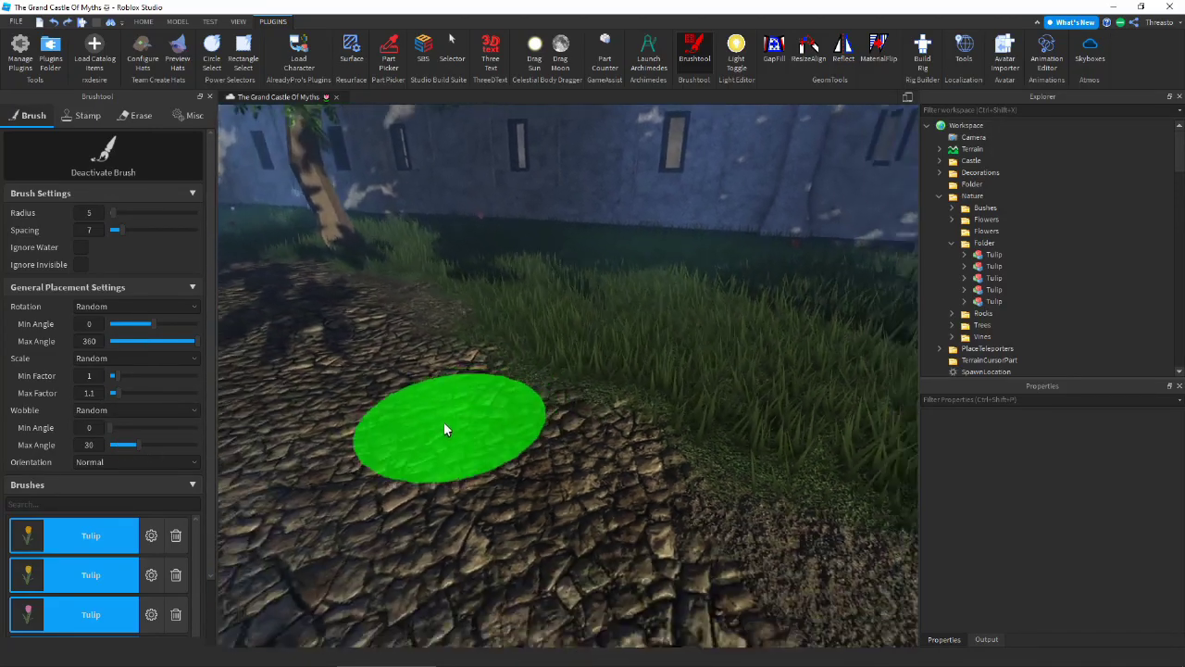
pyautogui.moveTo(444, 422)
pyautogui.mouseDown()
pyautogui.moveTo(407, 361)
pyautogui.moveTo(577, 472)
pyautogui.moveTo(593, 352)
pyautogui.mouseUp()
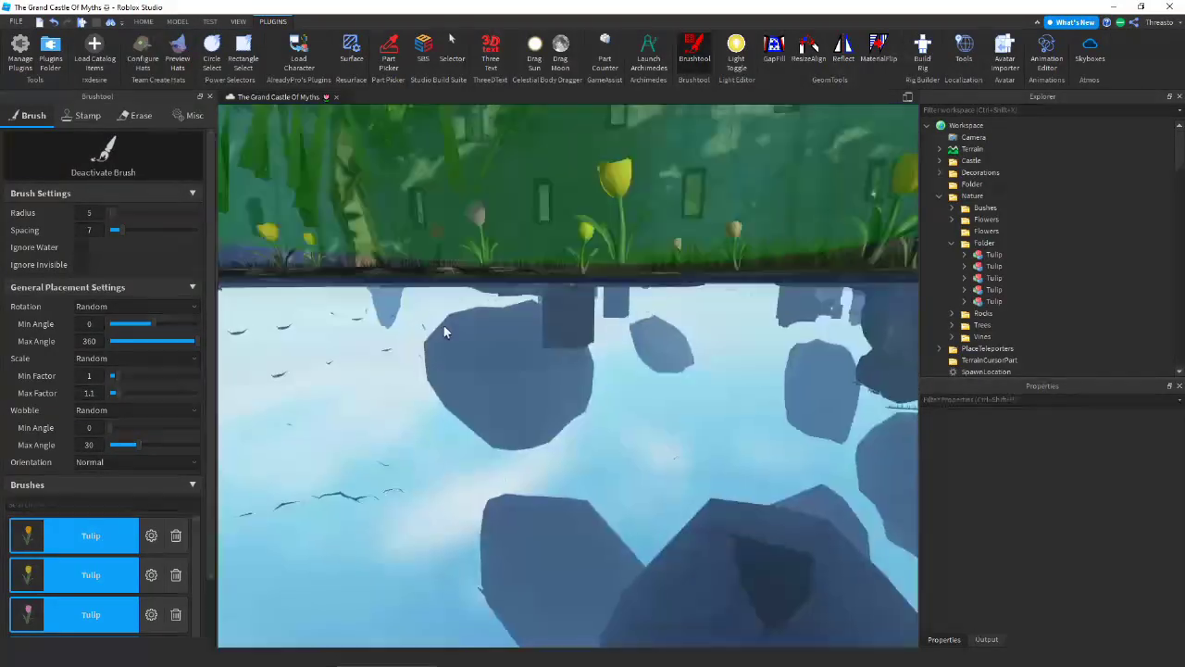
# Set the wobble's maximum angle to 80 and paint tulips across the path.
pyautogui.press('e')
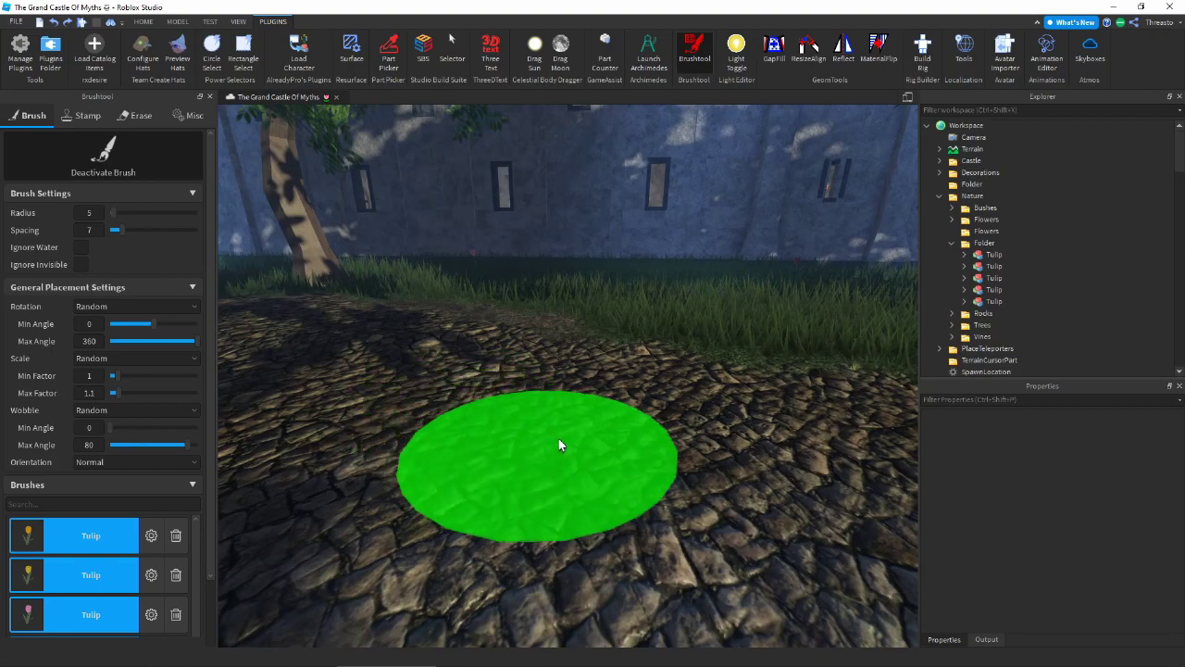
pyautogui.moveTo(558, 438); pyautogui.dragTo(487, 502)
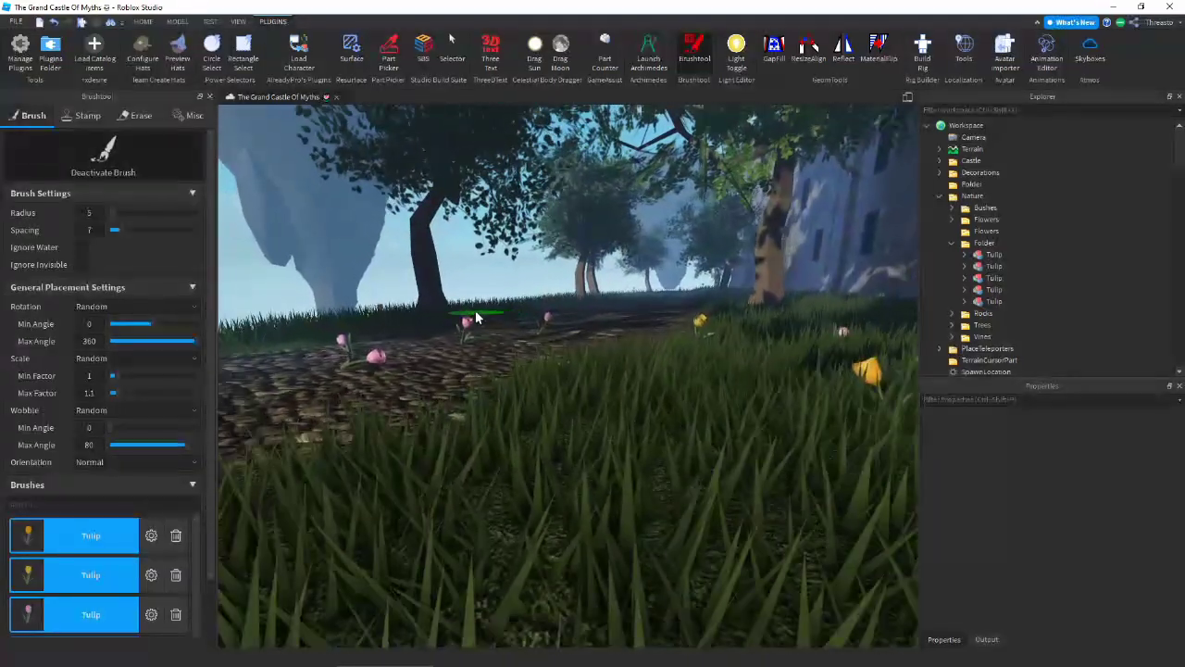
# Choose a tulip in the Stamp mode's list of stamps and activate stamping.
pyautogui.press('a')
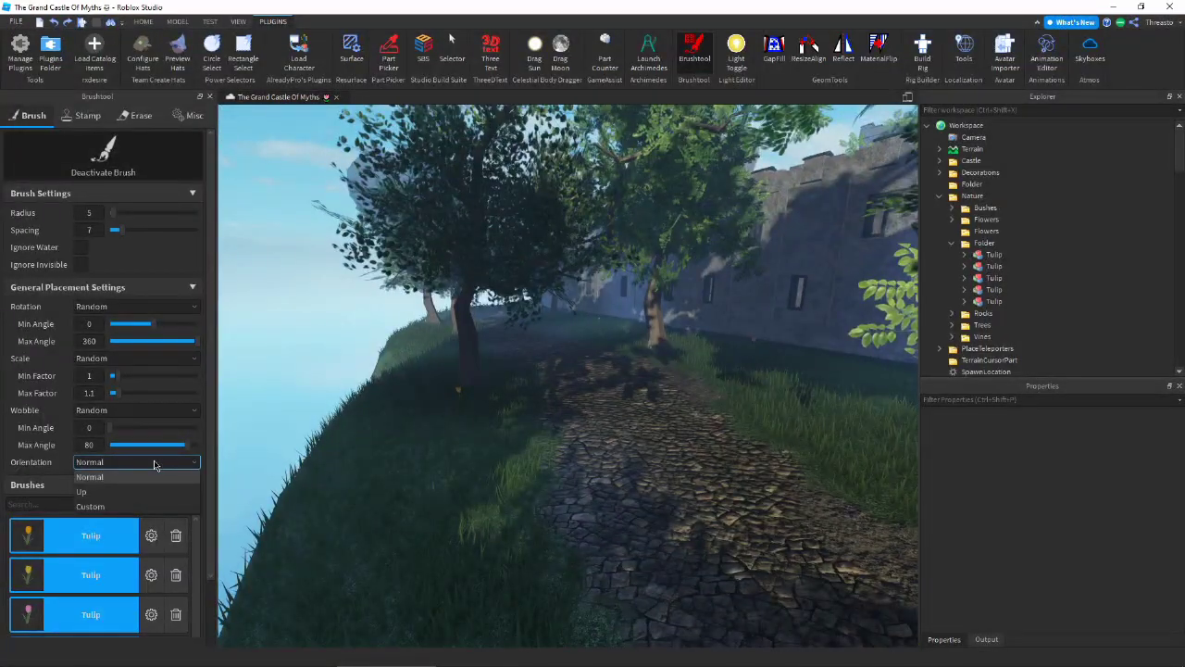
pyautogui.scroll(-3, 149, 463)
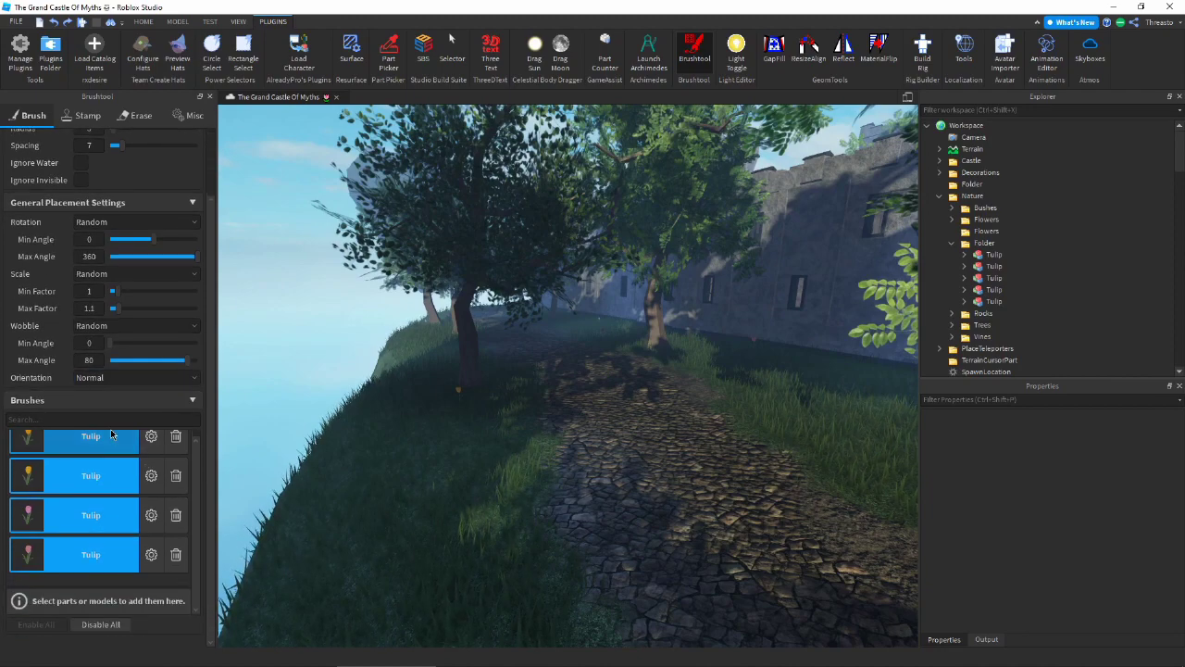
pyautogui.scroll(3, 111, 434)
pyautogui.click(88, 115)
pyautogui.scroll(-5, 103, 370)
pyautogui.click(101, 373)
pyautogui.scroll(5, 100, 374)
pyautogui.scroll(-1, 97, 148)
pyautogui.scroll(1, 97, 153)
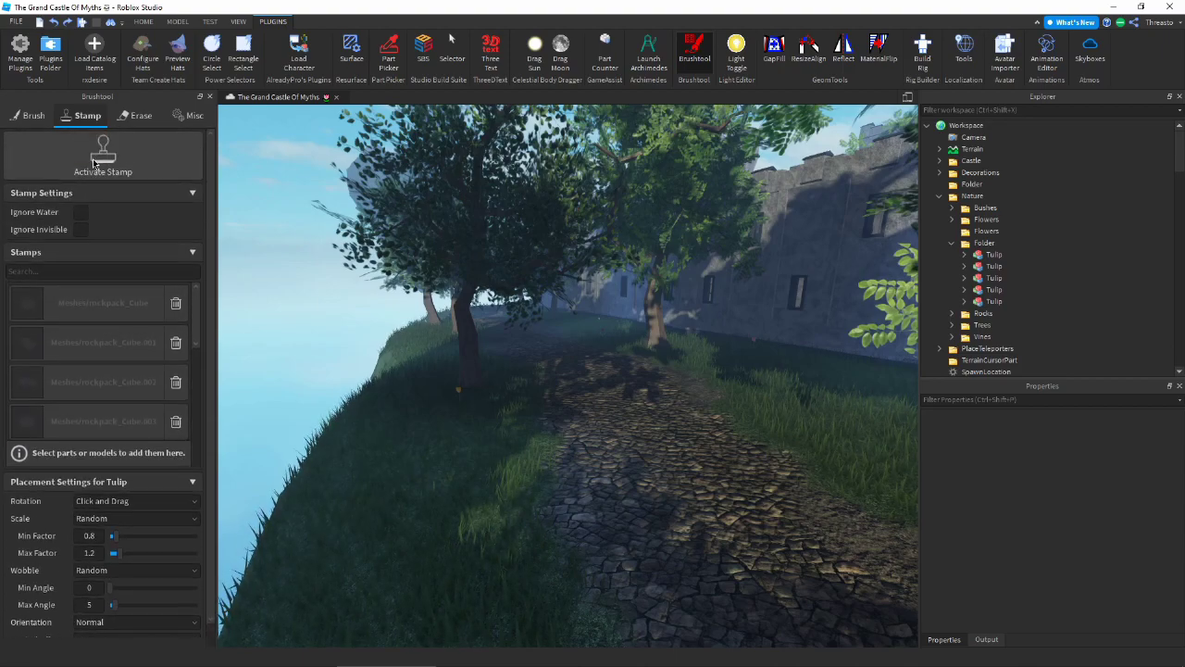
pyautogui.click(93, 163)
pyautogui.scroll(-5, 100, 372)
pyautogui.scroll(-1, 103, 510)
# Stamp individual pink tulips on the cobblestone path near its grassy edge.
pyautogui.moveTo(321, 427); pyautogui.dragTo(328, 424, button='right')
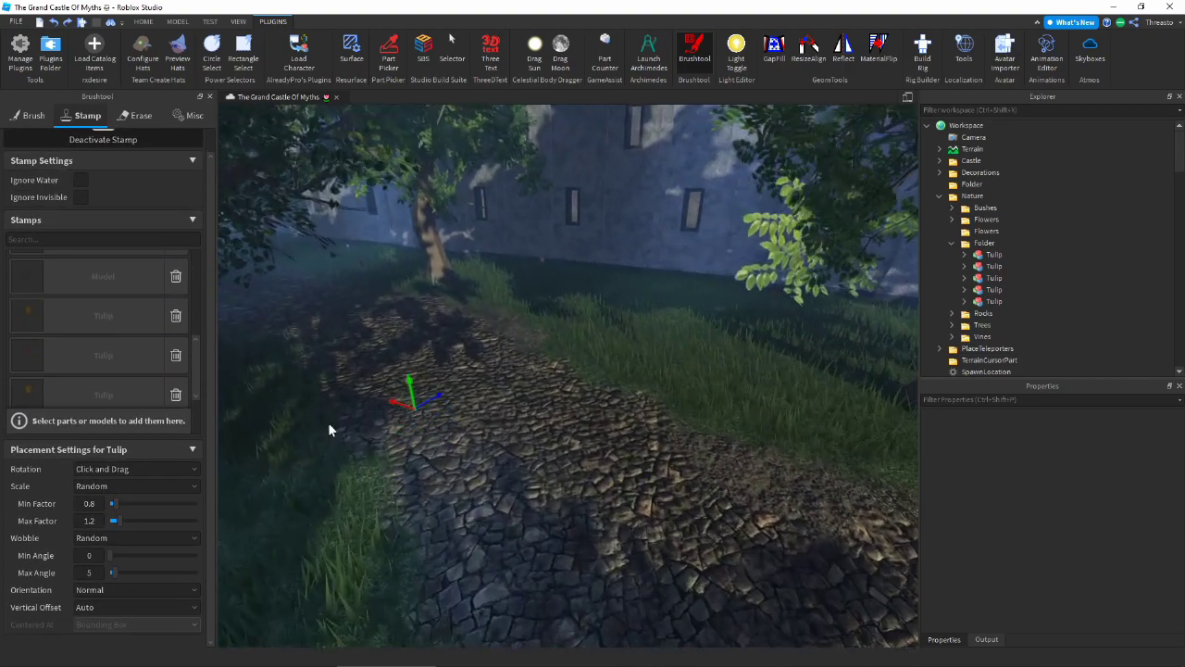
pyautogui.press('w')
pyautogui.moveTo(542, 423); pyautogui.dragTo(487, 455, button='right')
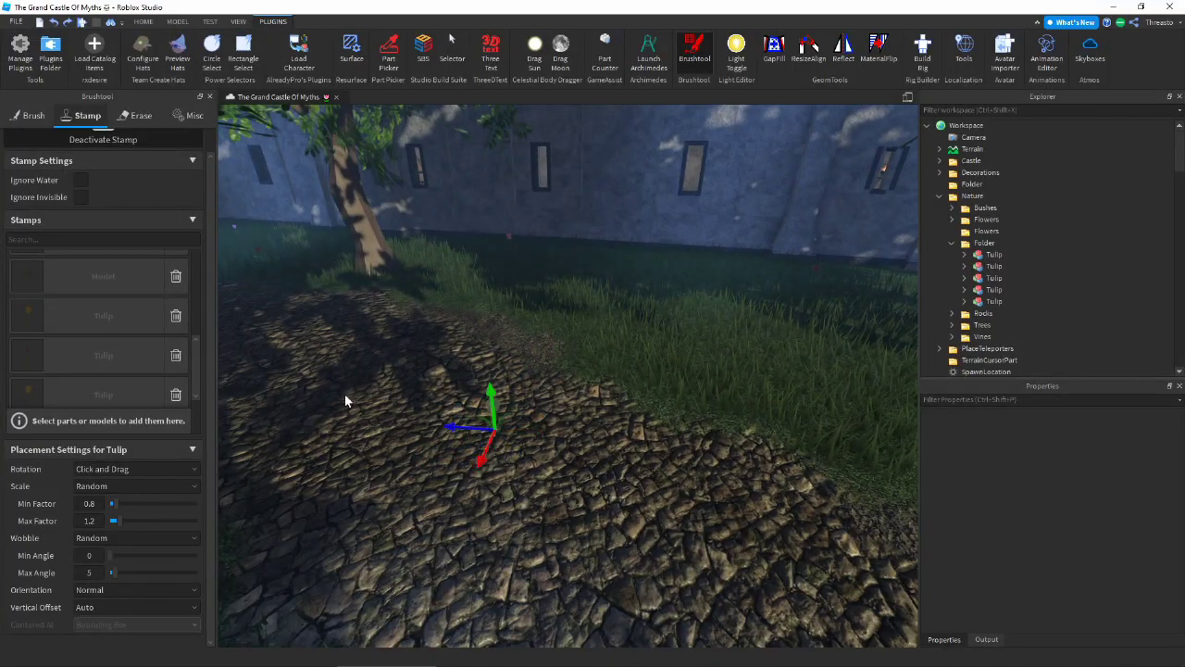
pyautogui.press('w')
pyautogui.moveTo(591, 324); pyautogui.dragTo(698, 393, button='right')
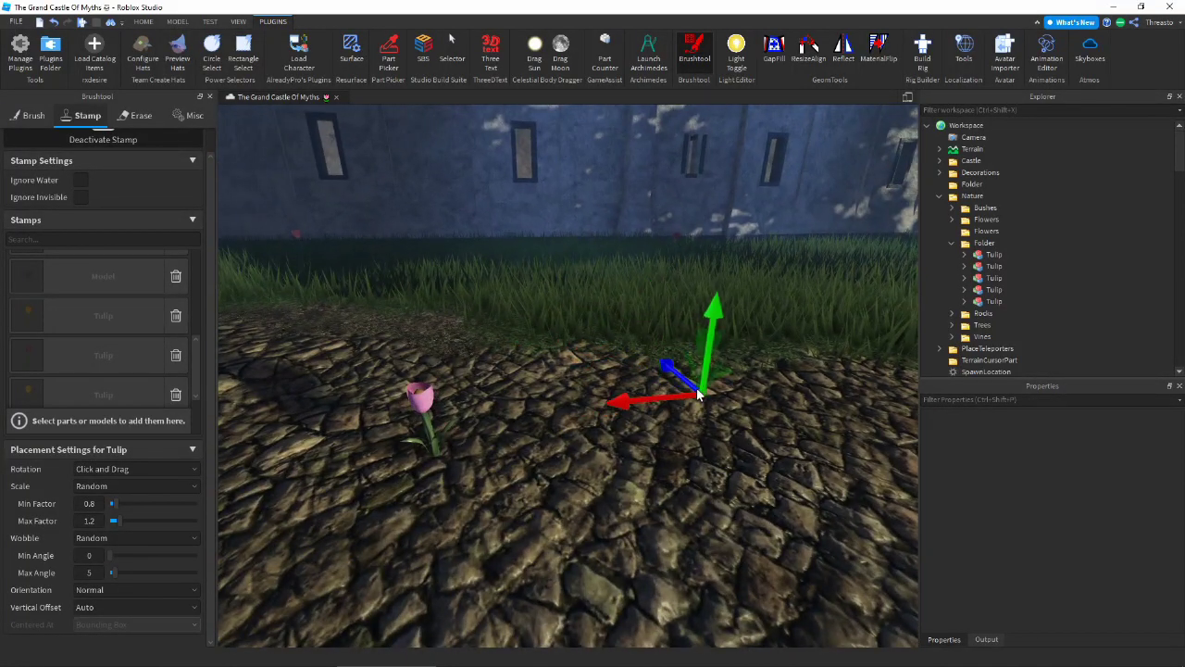
pyautogui.scroll(-3, 524, 278)
pyautogui.moveTo(659, 400); pyautogui.dragTo(640, 412, button='right')
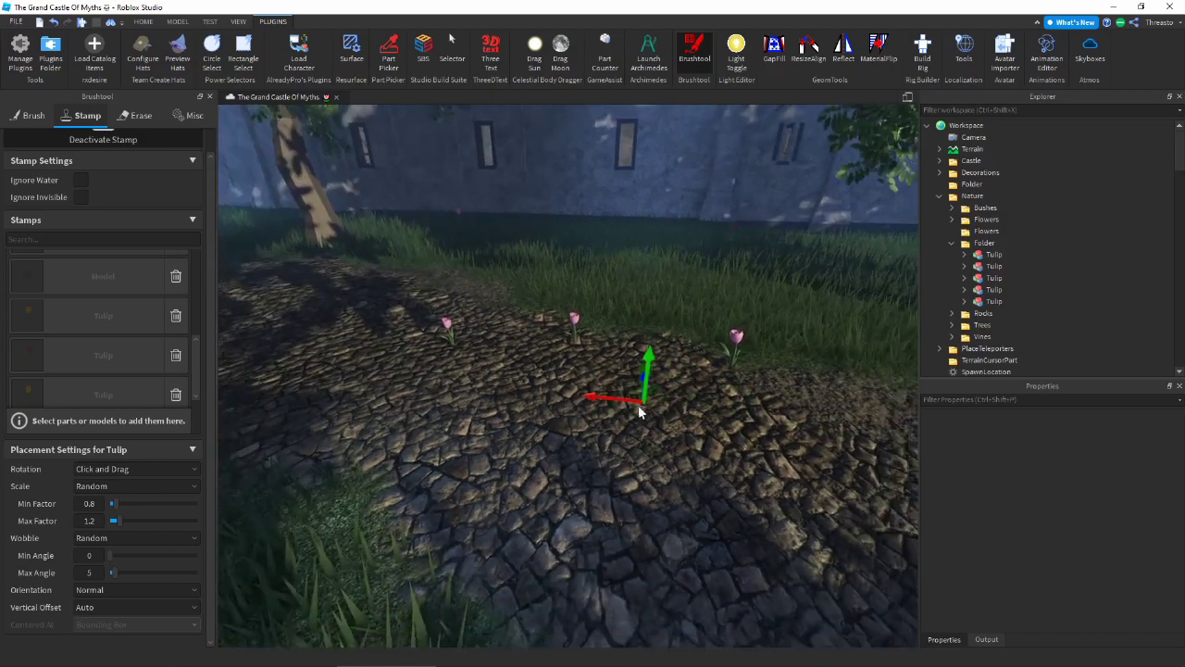
# Try stamping another tulip beside the path, and undo the last two stamps.
pyautogui.moveTo(391, 486); pyautogui.dragTo(395, 487)
pyautogui.moveTo(545, 494)
pyautogui.mouseDown(button='right')
pyautogui.moveTo(567, 498)
pyautogui.moveTo(542, 500)
pyautogui.mouseUp(button='right')
pyautogui.hotkey('ctrl', 'z')
pyautogui.hotkey('ctrl', 'z')
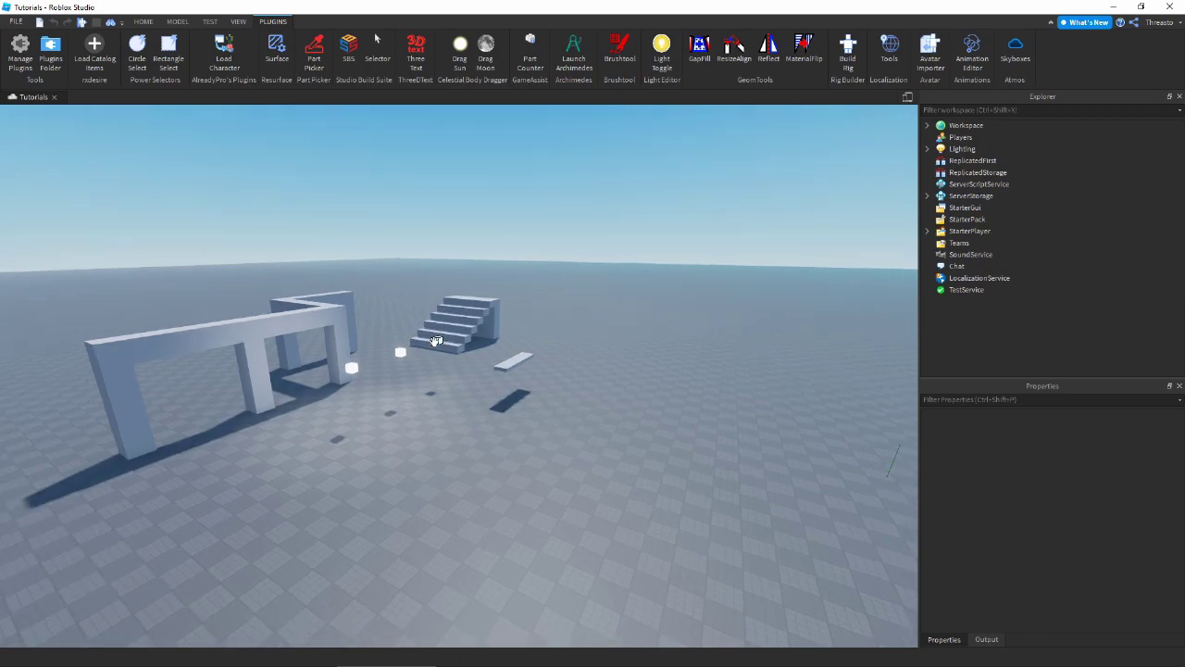
# Try to align the shorter wall's end face with the neighbouring wall using ResizeAlign in OuterTouch mode.
pyautogui.press('w')
pyautogui.moveTo(473, 297); pyautogui.dragTo(460, 307, button='right')
pyautogui.click(728, 59)
pyautogui.press('d')
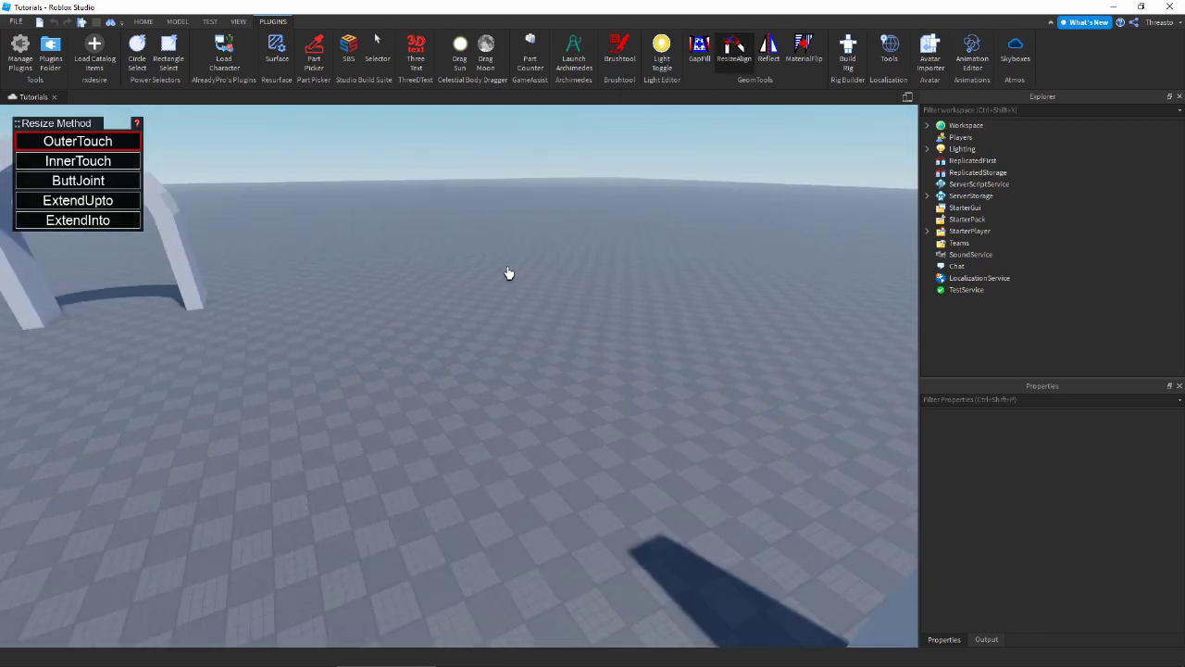
pyautogui.press('w')
pyautogui.moveTo(475, 296); pyautogui.dragTo(441, 300, button='right')
pyautogui.click(408, 313)
pyautogui.press('d')
pyautogui.moveTo(591, 325); pyautogui.dragTo(580, 331, button='right')
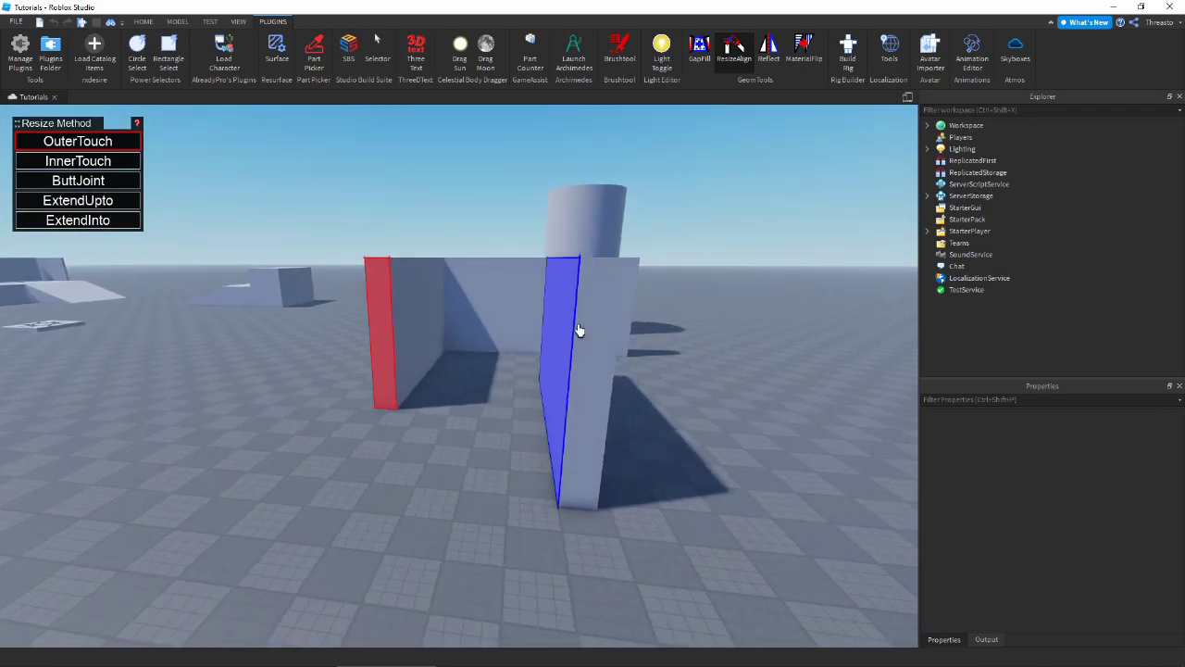
pyautogui.moveTo(753, 416); pyautogui.dragTo(748, 418, button='right')
pyautogui.moveTo(460, 345); pyautogui.dragTo(681, 161, button='right')
pyautogui.press('a')
pyautogui.press('e')
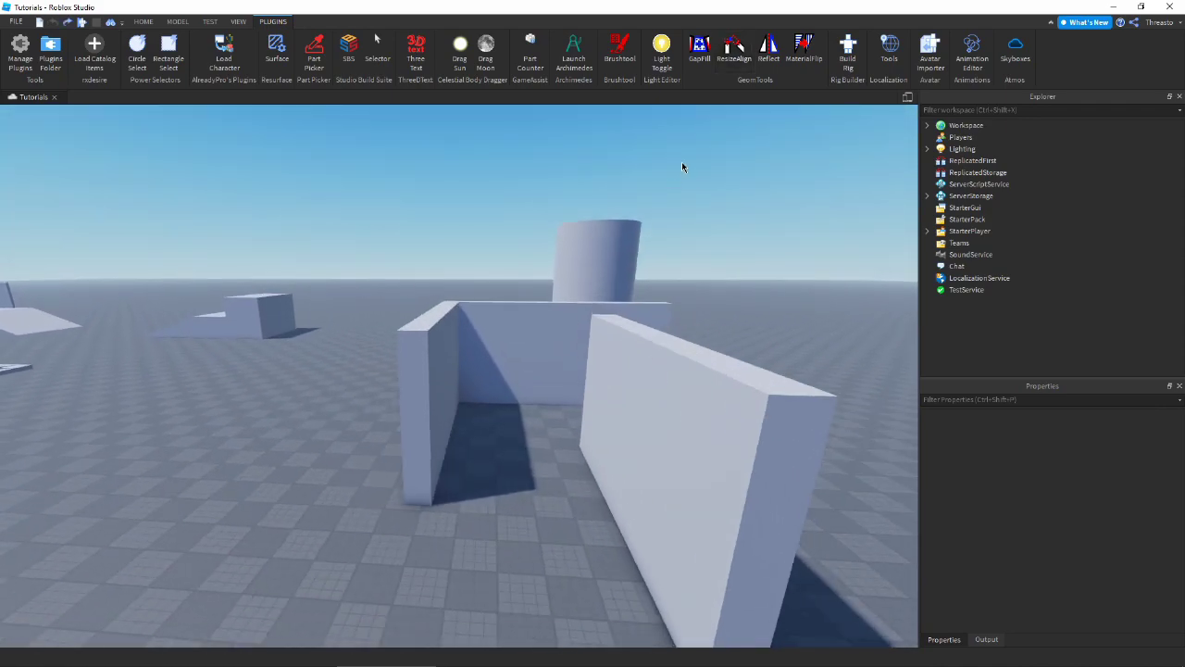
# Extend the shorter wall to the neighbouring wall's end with ResizeAlign in OuterTouch mode, and undo the extension.
pyautogui.click(722, 65)
pyautogui.press('s')
pyautogui.click(427, 329)
pyautogui.press('d')
pyautogui.press('s')
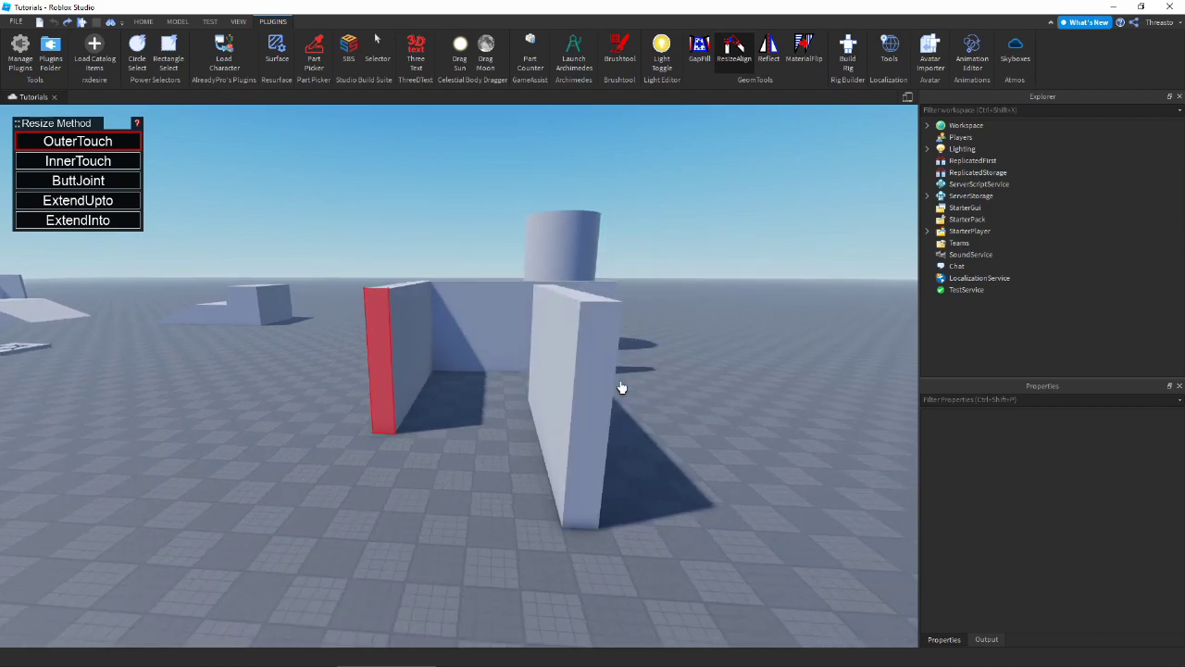
pyautogui.moveTo(699, 389); pyautogui.dragTo(706, 396, button='right')
pyautogui.press('a')
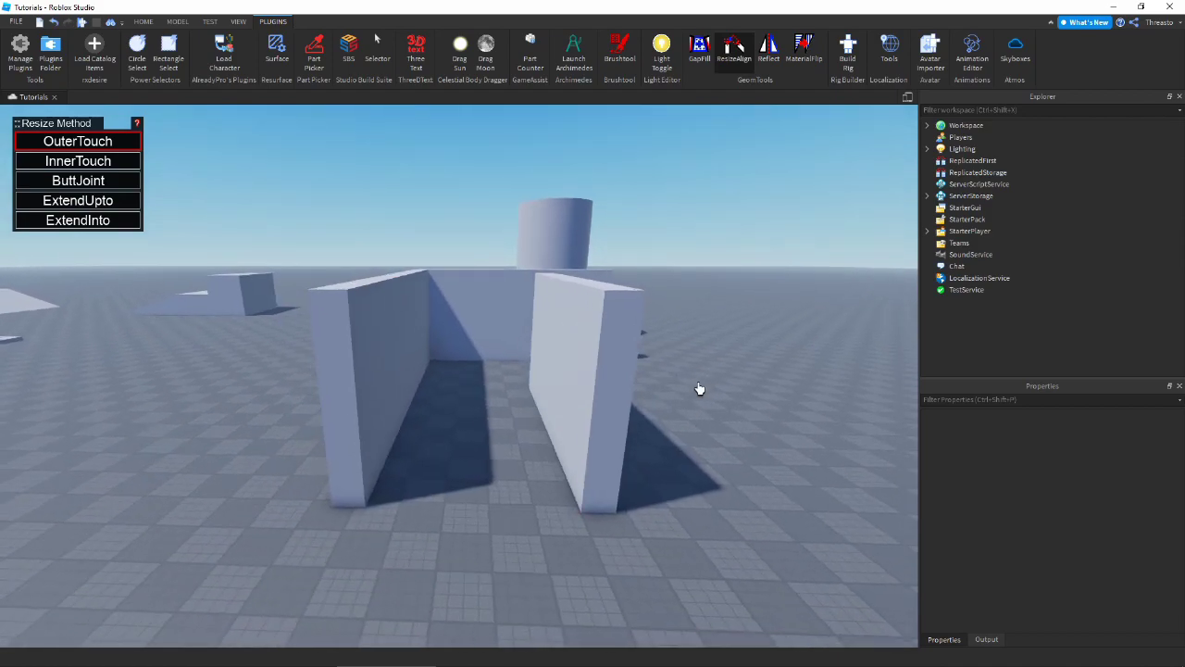
pyautogui.hotkey('ctrl', 'z')
# Extend the shorter wall flush with the neighbouring wall's end face using the OuterTouch method.
pyautogui.press('d')
pyautogui.press('s')
pyautogui.click(590, 386)
pyautogui.moveTo(658, 436); pyautogui.dragTo(657, 435, button='right')
# Examine the aligned ends of the two parallel walls from above and from the front.
pyautogui.press('a')
pyautogui.press('e')
pyautogui.moveTo(509, 300); pyautogui.dragTo(490, 388, button='right')
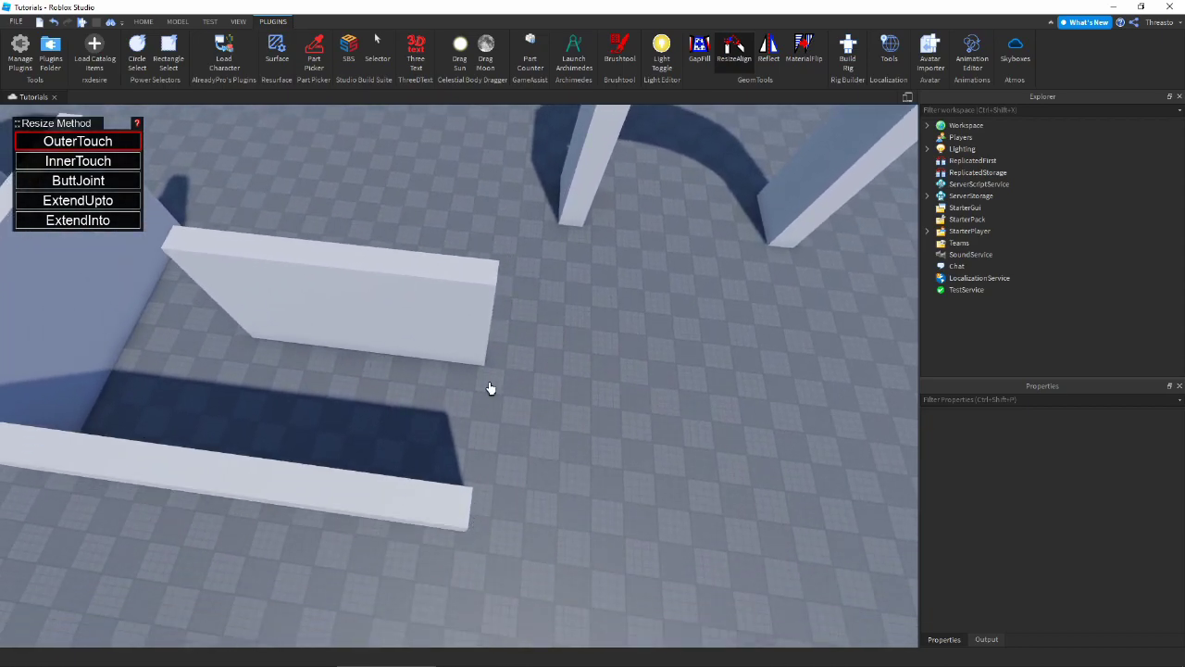
pyautogui.press('d')
pyautogui.moveTo(488, 461); pyautogui.dragTo(463, 468, button='right')
pyautogui.press('w')
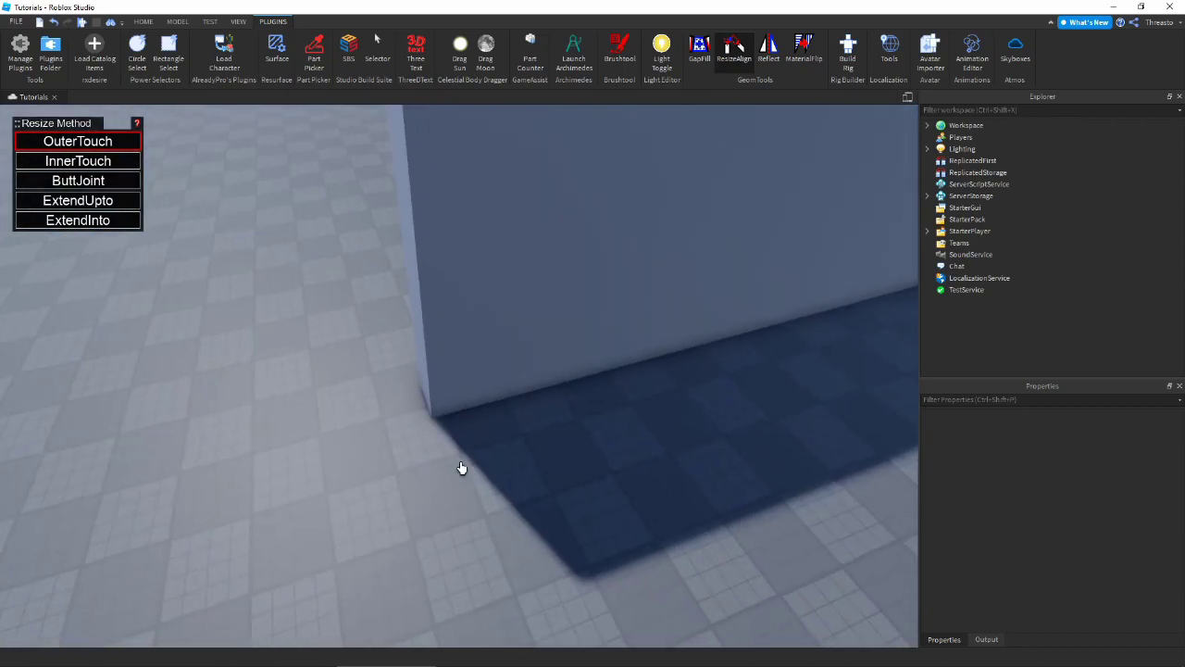
pyautogui.scroll(-5, 493, 471)
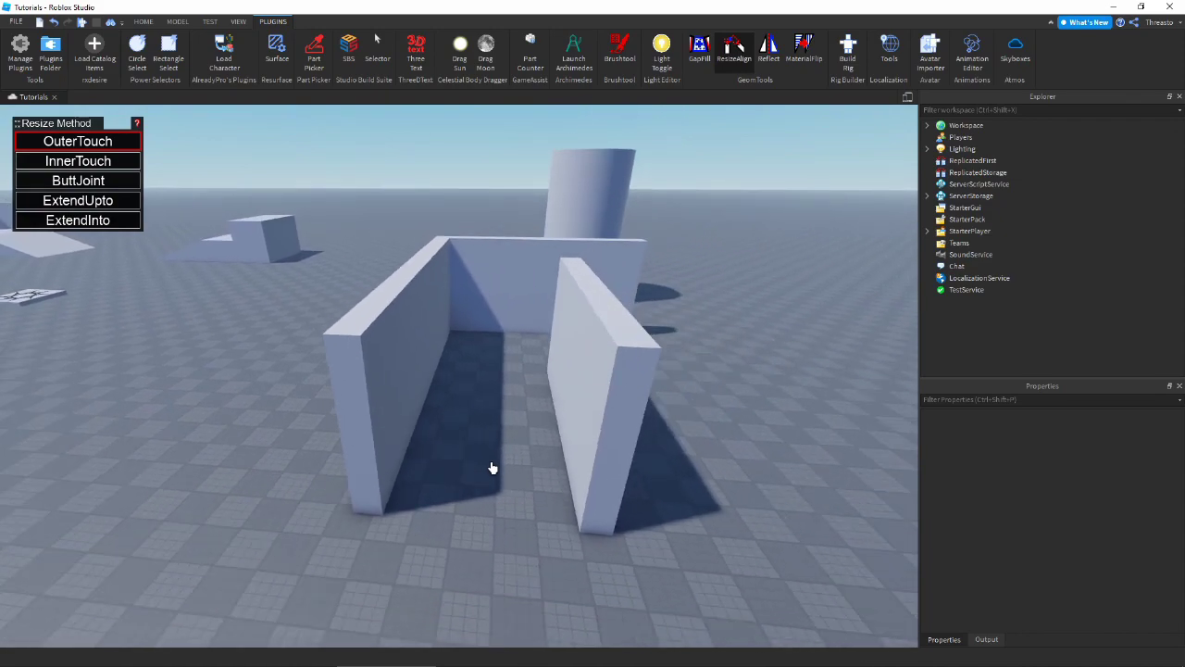
pyautogui.scroll(3, 505, 453)
pyautogui.moveTo(515, 442); pyautogui.dragTo(436, 381, button='right')
pyautogui.scroll(-2, 519, 389)
# Duplicate the right wall, reduce the copy to a low slab along the wall's upper edge, and widen it toward the left wall.
pyautogui.hotkey('ctrl', '1')
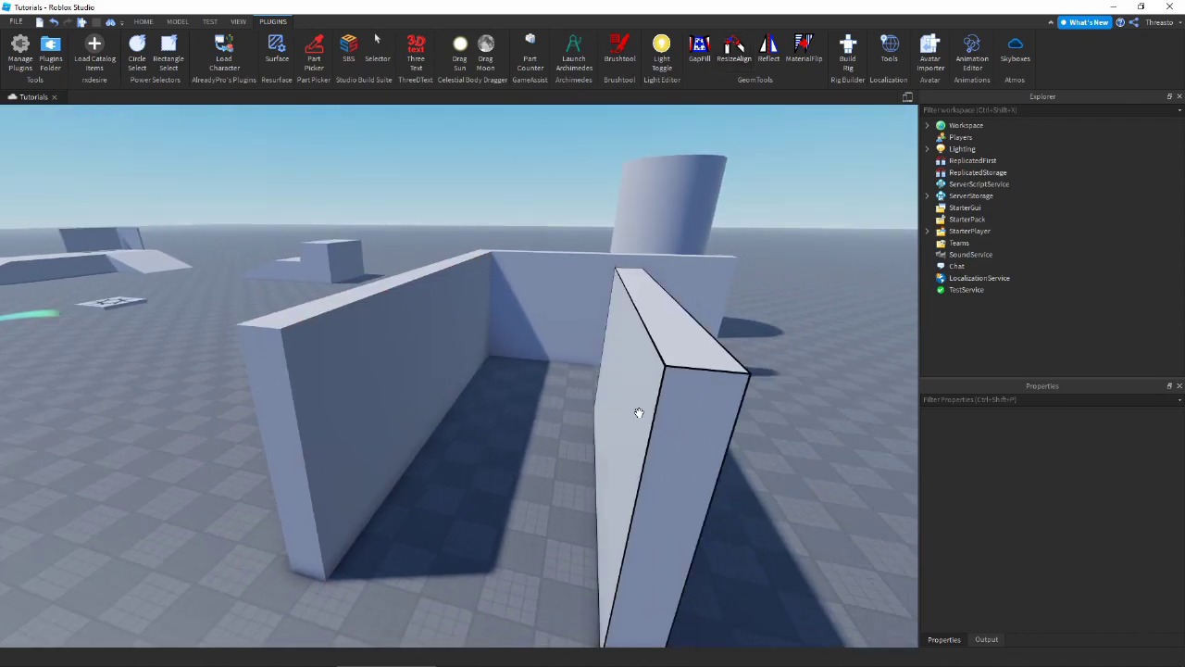
pyautogui.click(638, 413)
pyautogui.moveTo(639, 413); pyautogui.dragTo(630, 413, button='right')
pyautogui.scroll(-2, 631, 413)
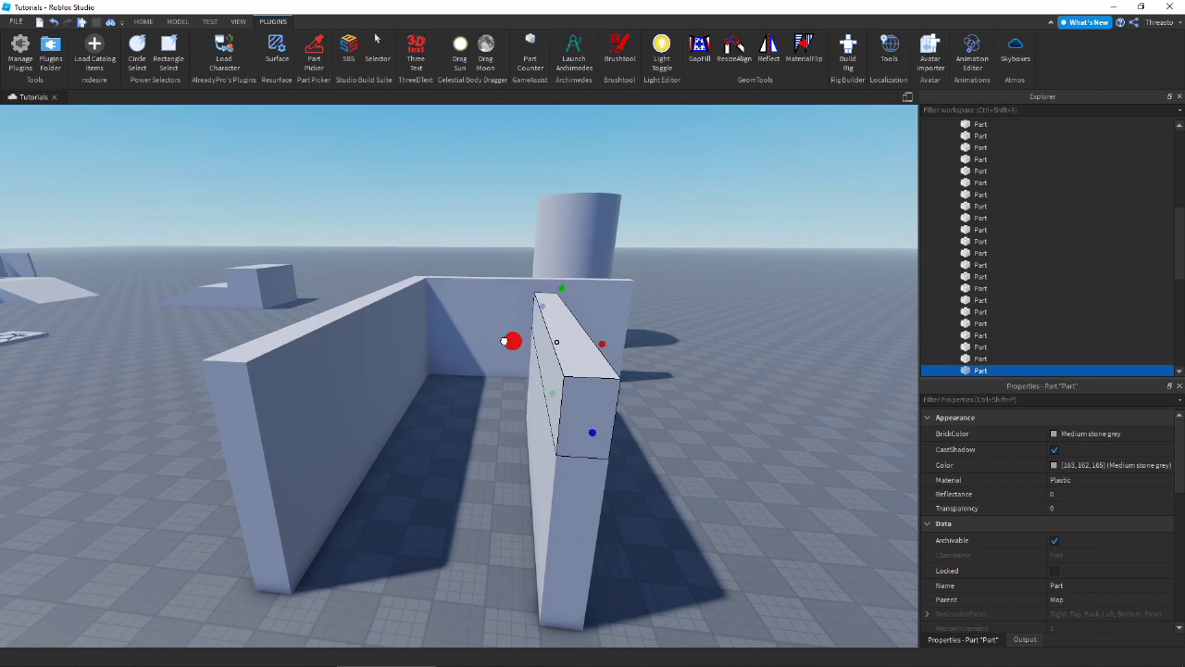
pyautogui.moveTo(504, 341); pyautogui.dragTo(476, 342)
pyautogui.press('a')
pyautogui.moveTo(593, 391); pyautogui.dragTo(595, 373)
# Extend the slab's side face across to the left wall using ResizeAlign.
pyautogui.press('a')
pyautogui.press('w')
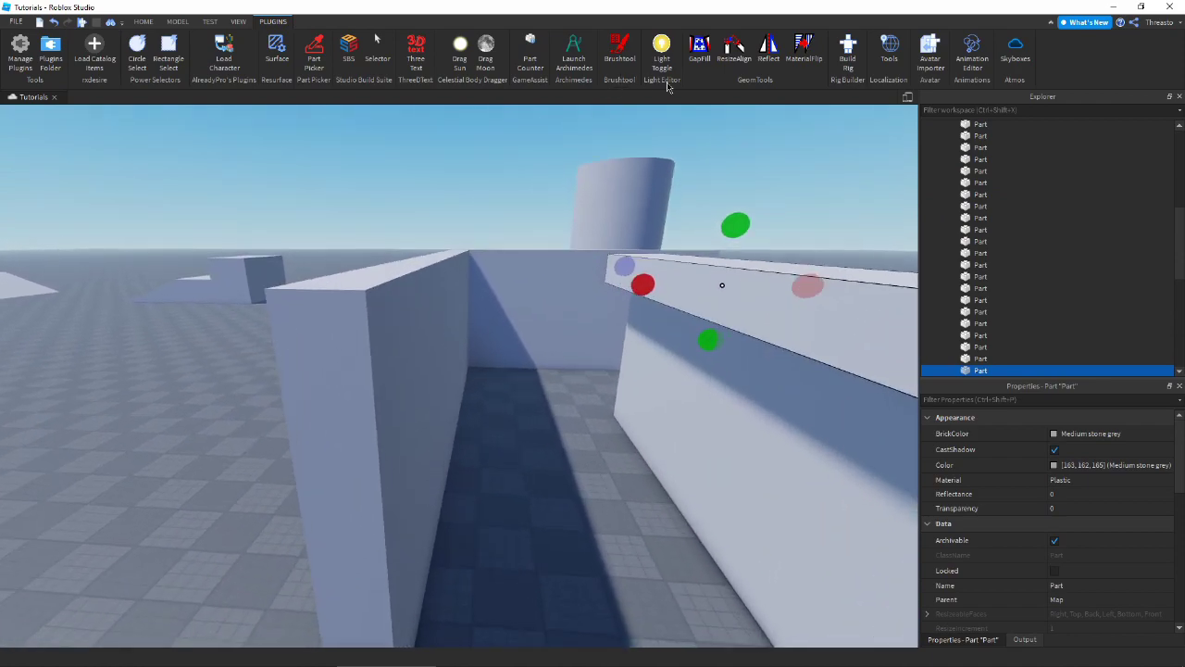
pyautogui.click(780, 300)
pyautogui.click(493, 336)
pyautogui.hotkey('ctrl', '1')
pyautogui.press('s')
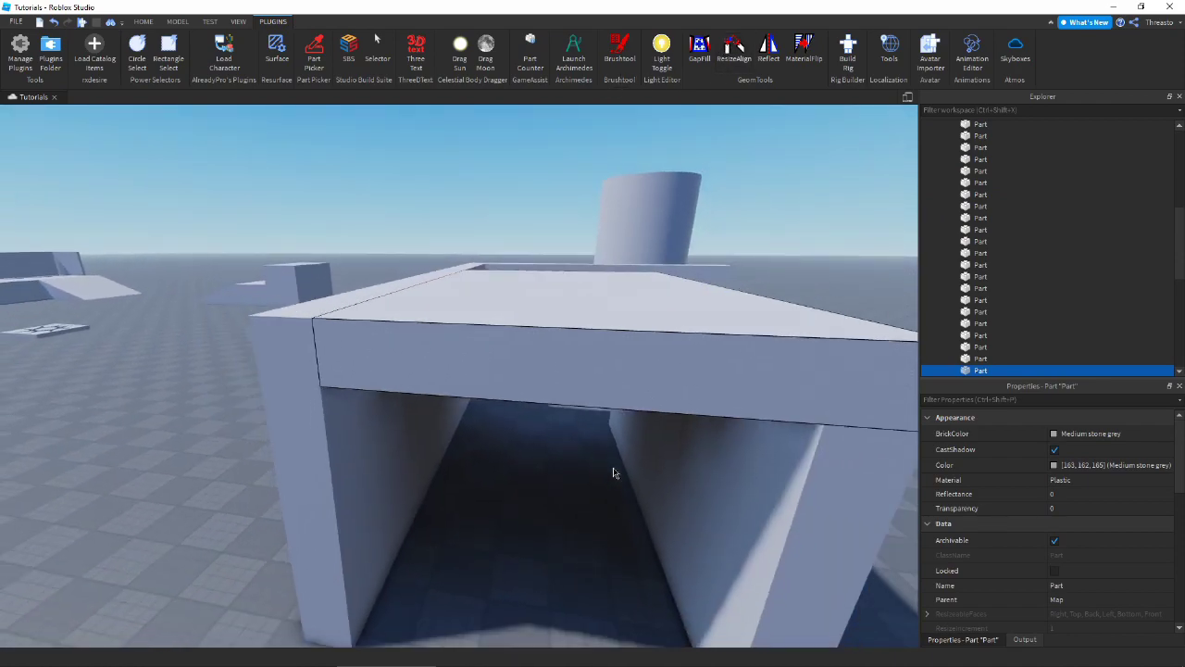
# Adjust the width of the slab spanning the two walls with the scale handles, and deselect it.
pyautogui.click(534, 432)
pyautogui.press('w')
pyautogui.moveTo(513, 378); pyautogui.dragTo(513, 379, button='right')
pyautogui.press('s')
pyautogui.click(512, 378)
pyautogui.press('w')
pyautogui.press('s')
pyautogui.hotkey('ctrl', '3')
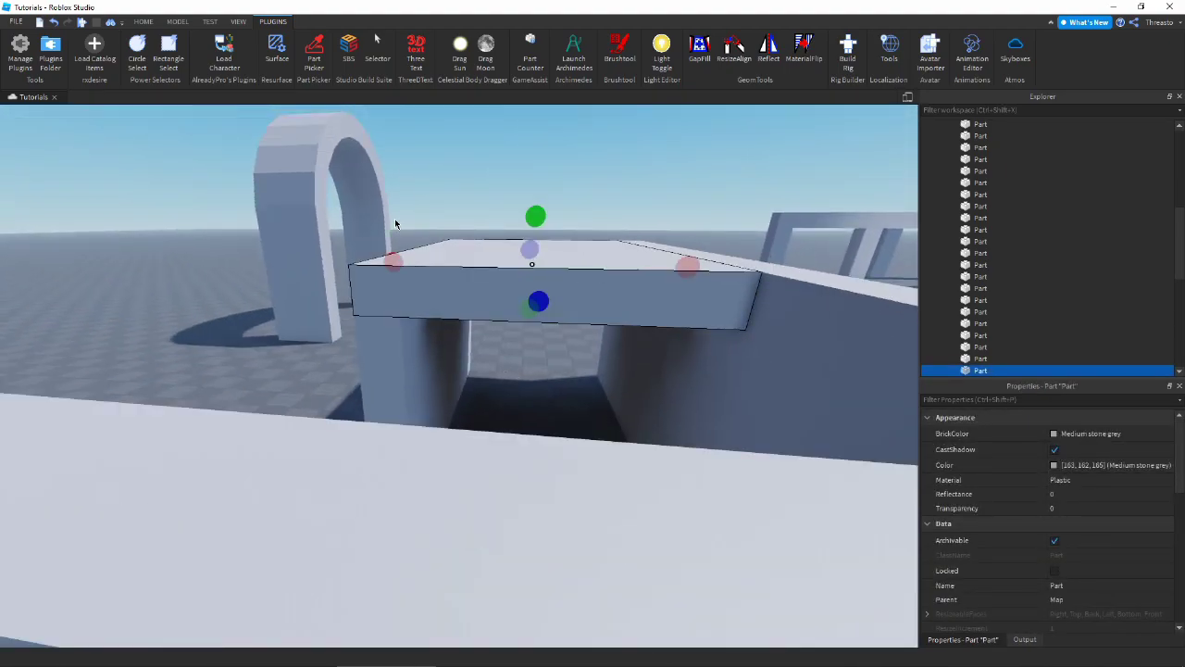
pyautogui.press('w')
pyautogui.moveTo(419, 283); pyautogui.dragTo(462, 278)
pyautogui.click(458, 235)
# Delete two segments from the upper part of the arch, leaving one loose piece between the gaps.
pyautogui.press('w')
pyautogui.press('e')
pyautogui.moveTo(458, 234); pyautogui.dragTo(457, 233, button='right')
pyautogui.press('a')
pyautogui.press('s')
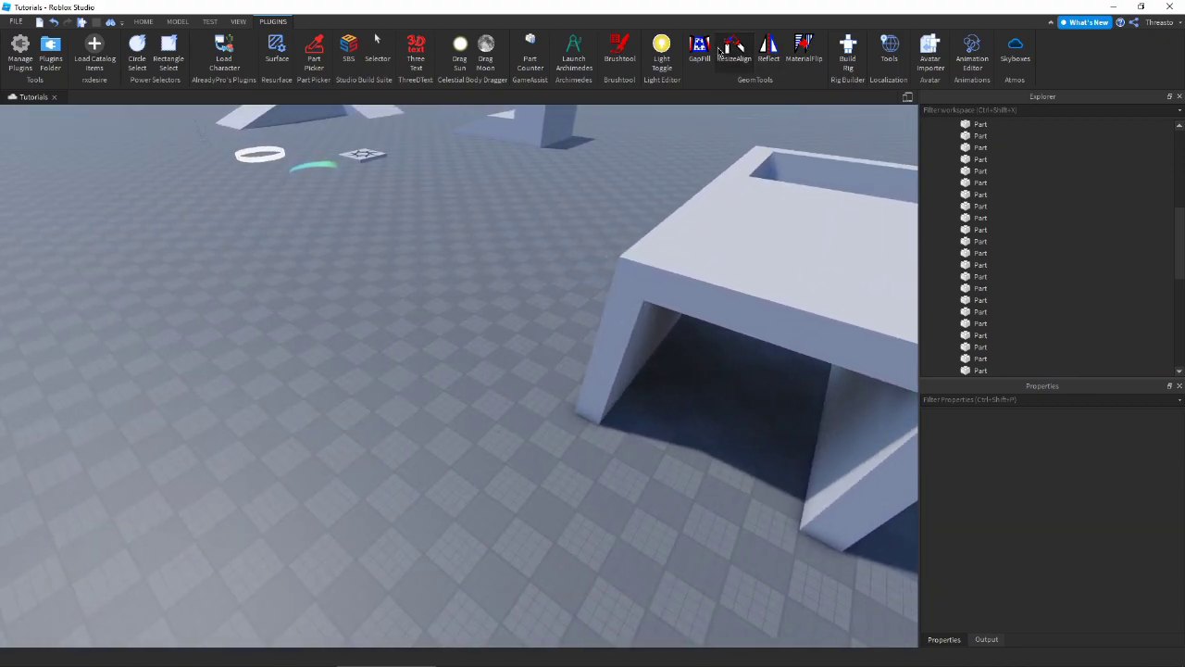
pyautogui.click(727, 53)
pyautogui.press('w')
pyautogui.moveTo(405, 196); pyautogui.dragTo(406, 197, button='right')
pyautogui.press('w')
pyautogui.press('w')
pyautogui.moveTo(520, 325); pyautogui.dragTo(520, 325, button='right')
pyautogui.click(520, 325)
pyautogui.press('w')
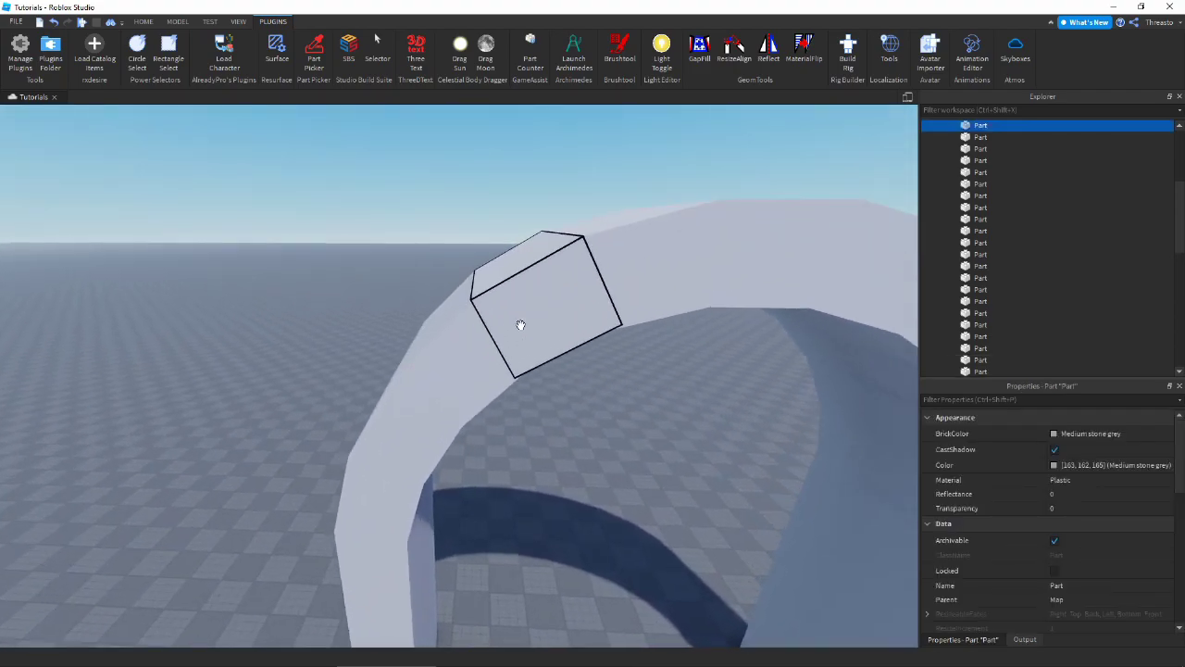
pyautogui.press('d')
pyautogui.press('Delete')
pyautogui.press('d')
pyautogui.click(488, 242)
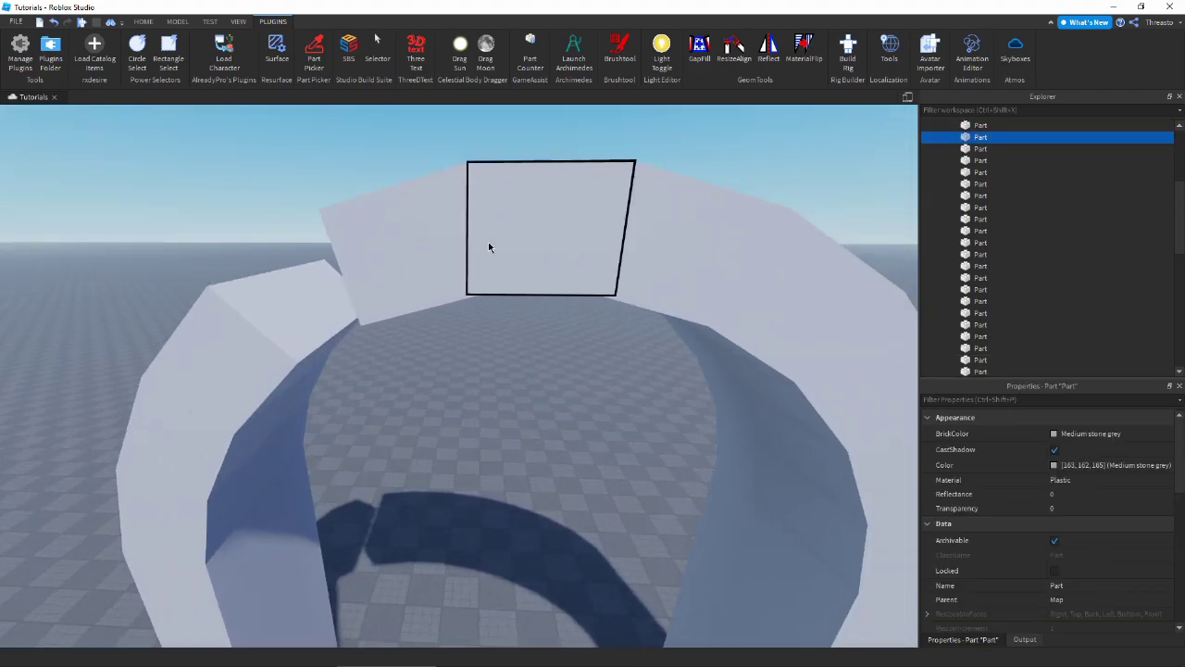
pyautogui.press('Delete')
# Fill the gap between the arch's left side and the loose piece using GapFill with Normal direction and BestGuess thickness.
pyautogui.press('a')
pyautogui.moveTo(491, 242); pyautogui.dragTo(491, 243, button='right')
pyautogui.press('a')
pyautogui.press('e')
pyautogui.press('q')
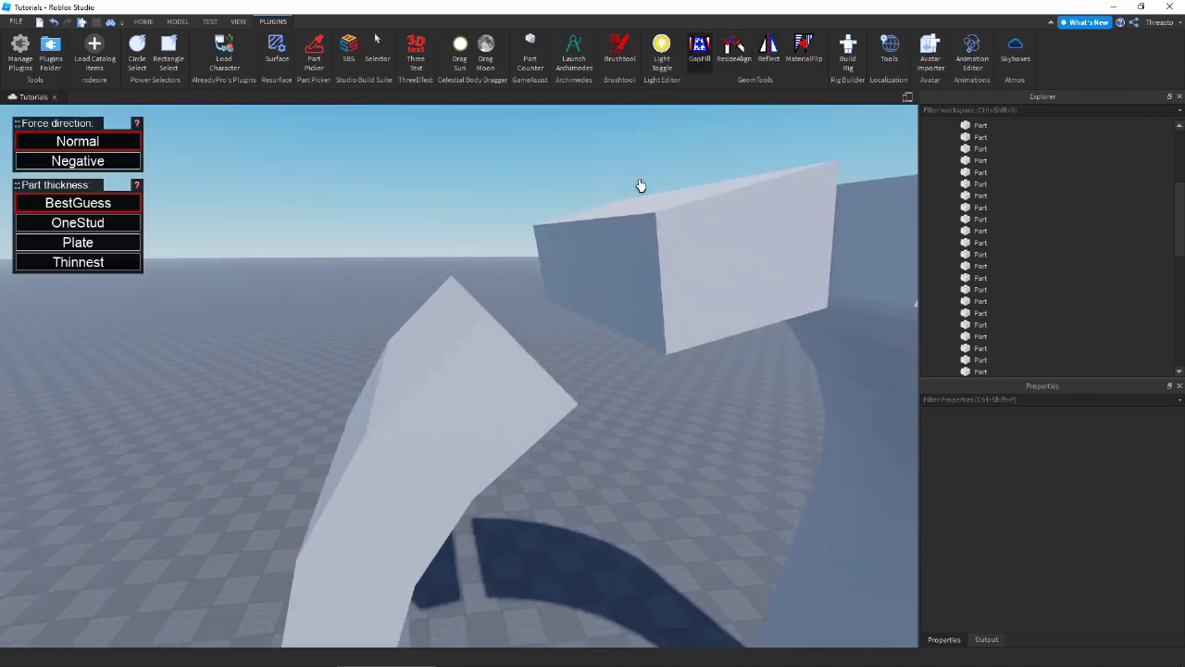
pyautogui.click(611, 223)
pyautogui.click(464, 284)
# Inspect the filled section of the arch and undo the gap fill.
pyautogui.press('d')
pyautogui.press('q')
pyautogui.moveTo(606, 375); pyautogui.dragTo(624, 368, button='right')
pyautogui.press('w')
pyautogui.press('s')
pyautogui.press('s')
pyautogui.hotkey('ctrl', 'z')
# Fill the arch's left gap again with GapFill, keeping Normal direction and BestGuess thickness.
pyautogui.press('e')
pyautogui.press('a')
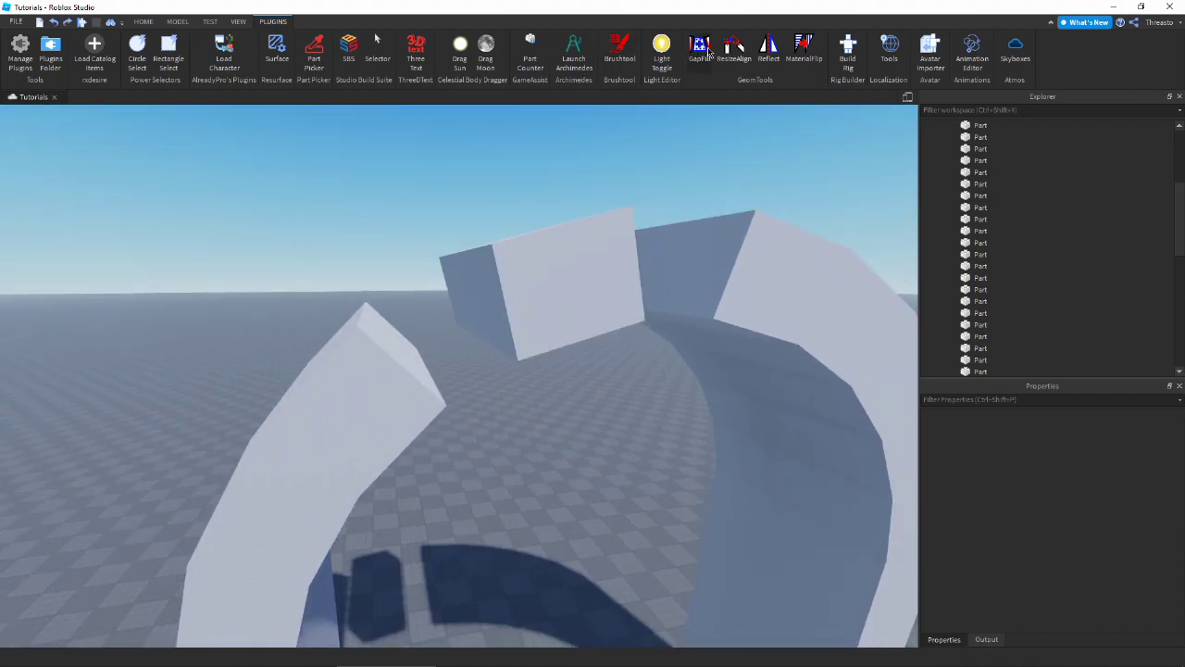
pyautogui.moveTo(582, 302); pyautogui.dragTo(564, 305, button='right')
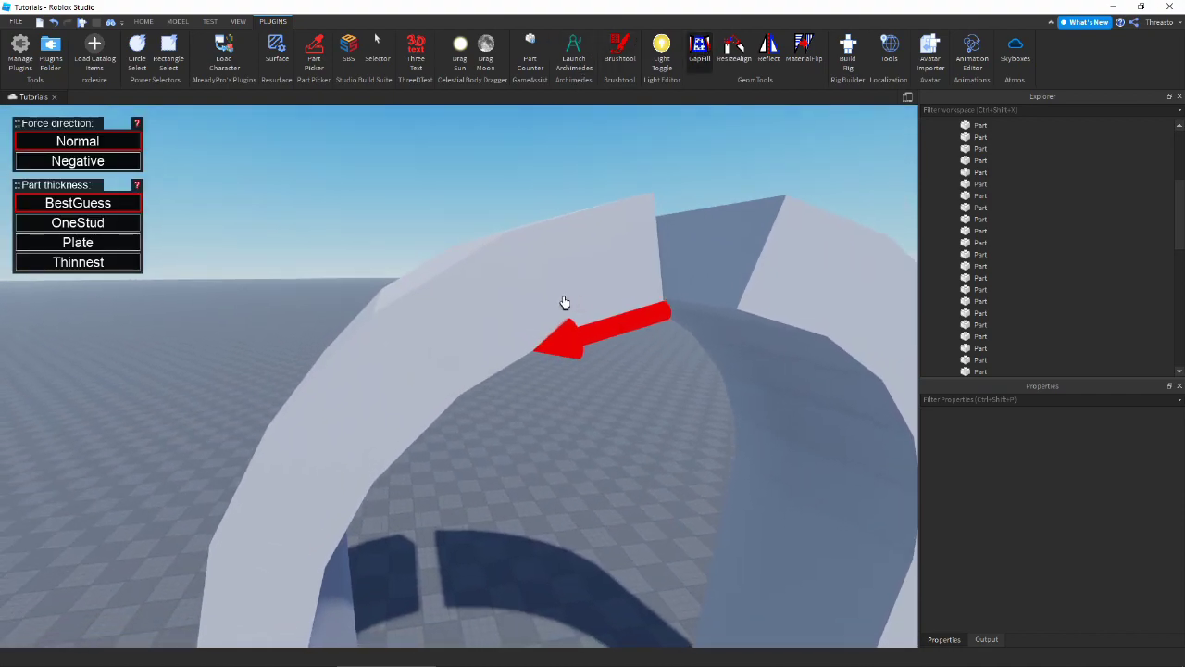
# Select the wedges filling the arch's gap, move them down to the ground, and delete them.
pyautogui.hotkey('ctrl', '1')
pyautogui.click(471, 287)
pyautogui.click(452, 311)
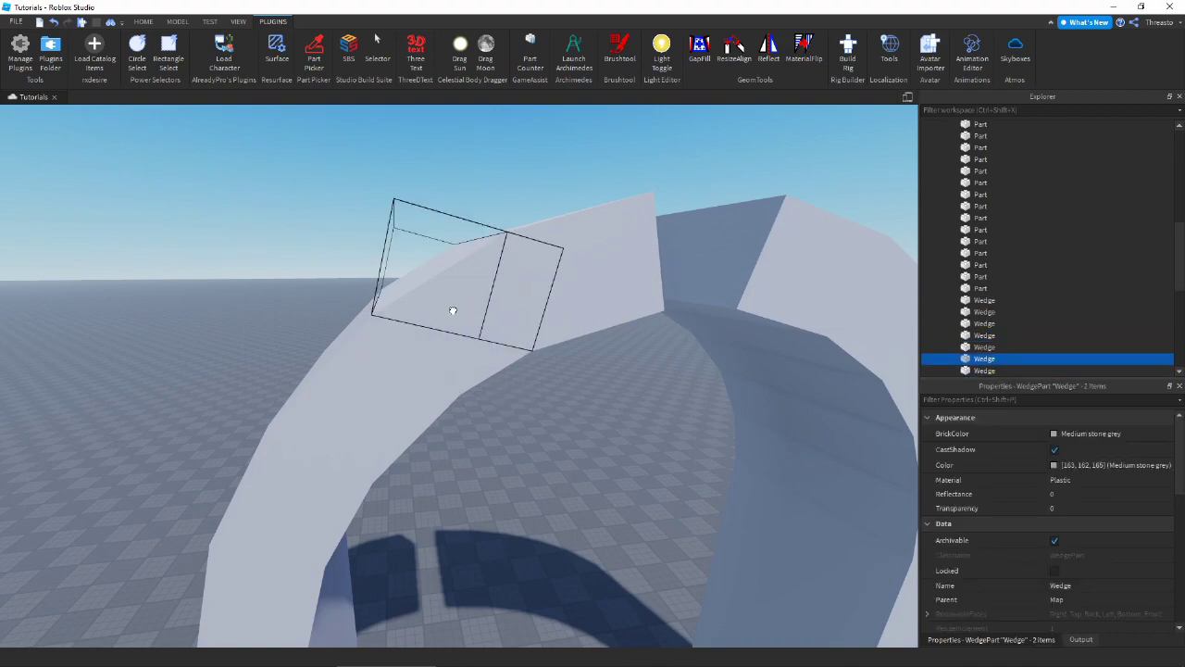
pyautogui.press('s')
pyautogui.moveTo(466, 318); pyautogui.dragTo(550, 554)
pyautogui.moveTo(550, 554); pyautogui.dragTo(550, 553, button='right')
pyautogui.press('w')
pyautogui.press('Delete')
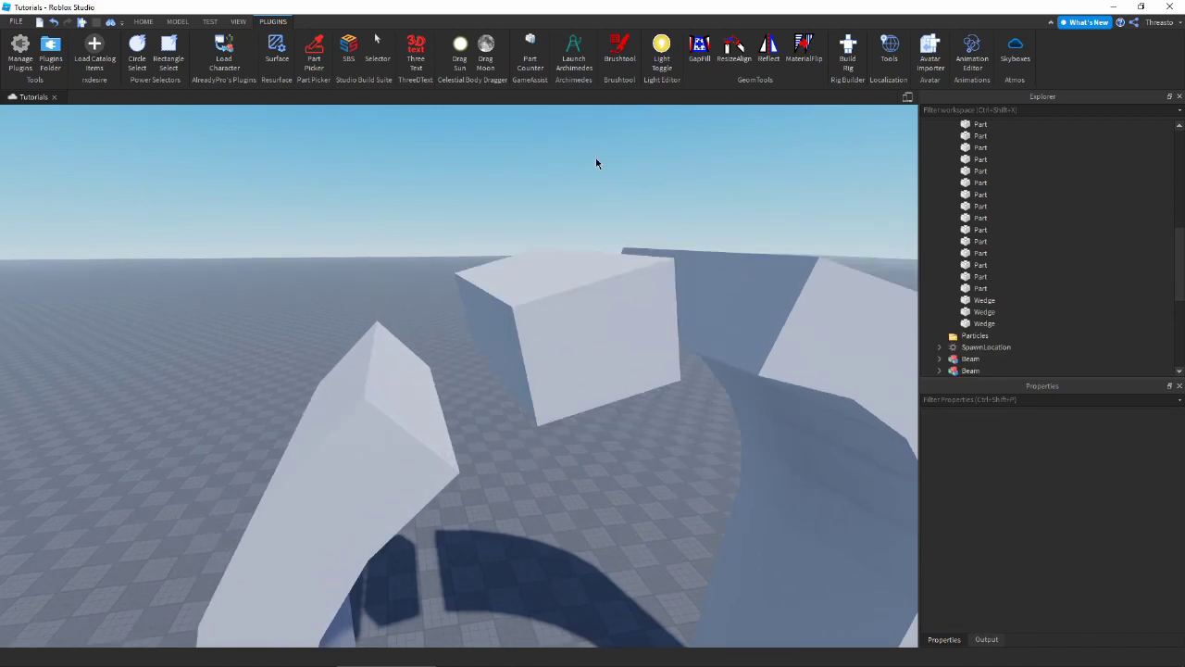
# Close the arch's gaps by extending the end faces of the adjoining segments until they meet using ResizeAlign.
pyautogui.click(489, 348)
pyautogui.moveTo(603, 429); pyautogui.dragTo(606, 436, button='right')
pyautogui.press('d')
pyautogui.click(491, 335)
pyautogui.click(627, 294)
pyautogui.hotkey('ctrl', '1')
pyautogui.press('s')
pyautogui.moveTo(564, 501); pyautogui.dragTo(563, 501, button='right')
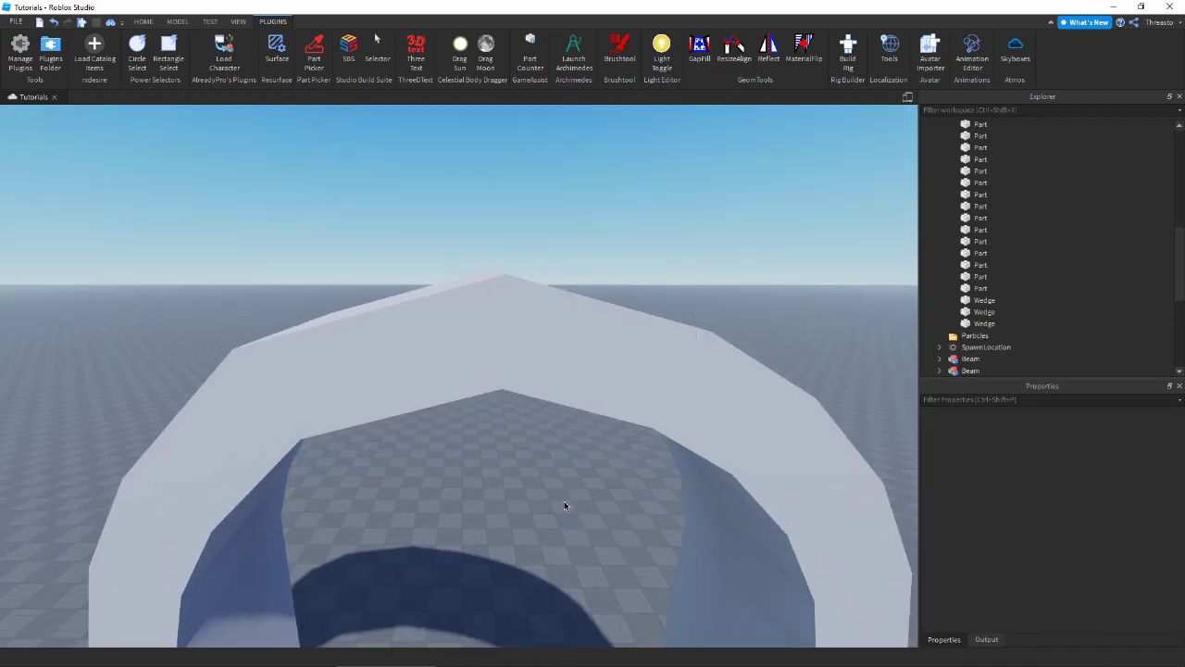
# Undo the arch segment alignments and delete the four leftover wedges on the ground.
pyautogui.moveTo(399, 173); pyautogui.dragTo(399, 173, button='right')
pyautogui.press('a')
pyautogui.scroll(10, 400, 179)
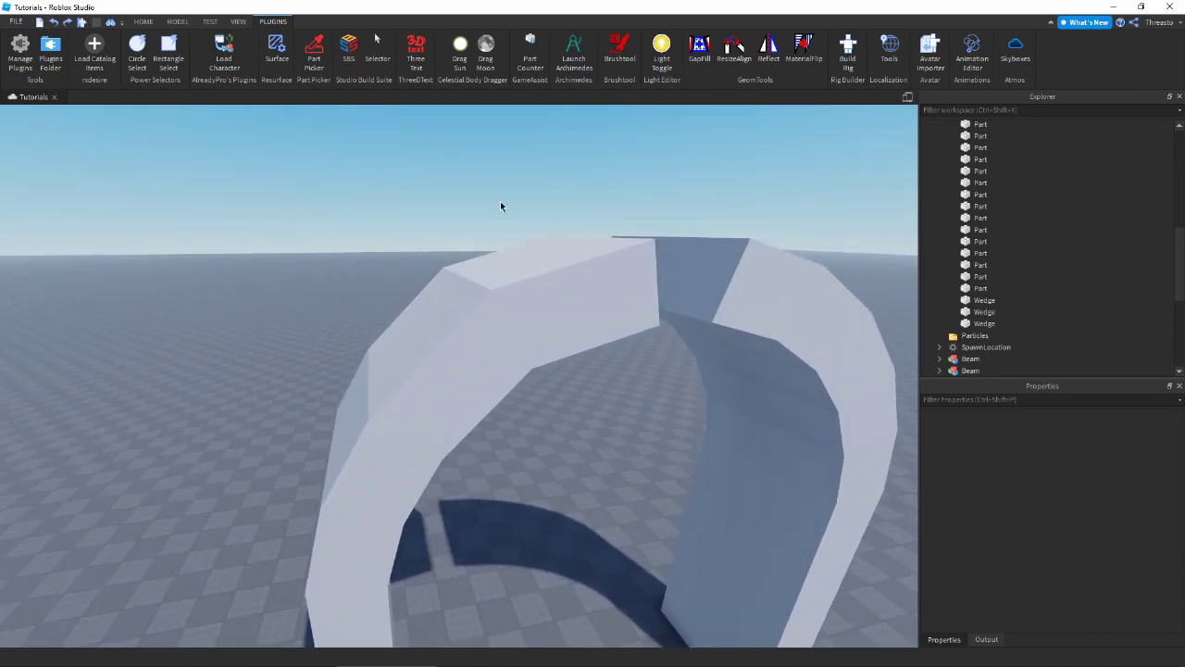
pyautogui.hotkey('ctrl', 'z')
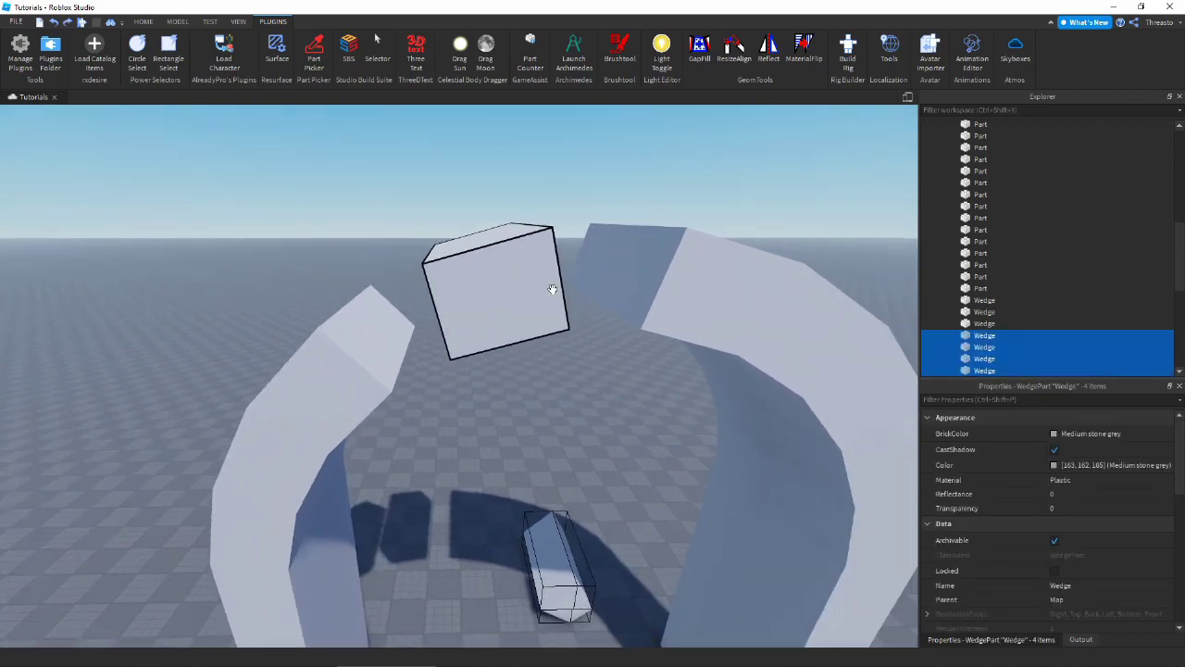
pyautogui.press('Delete')
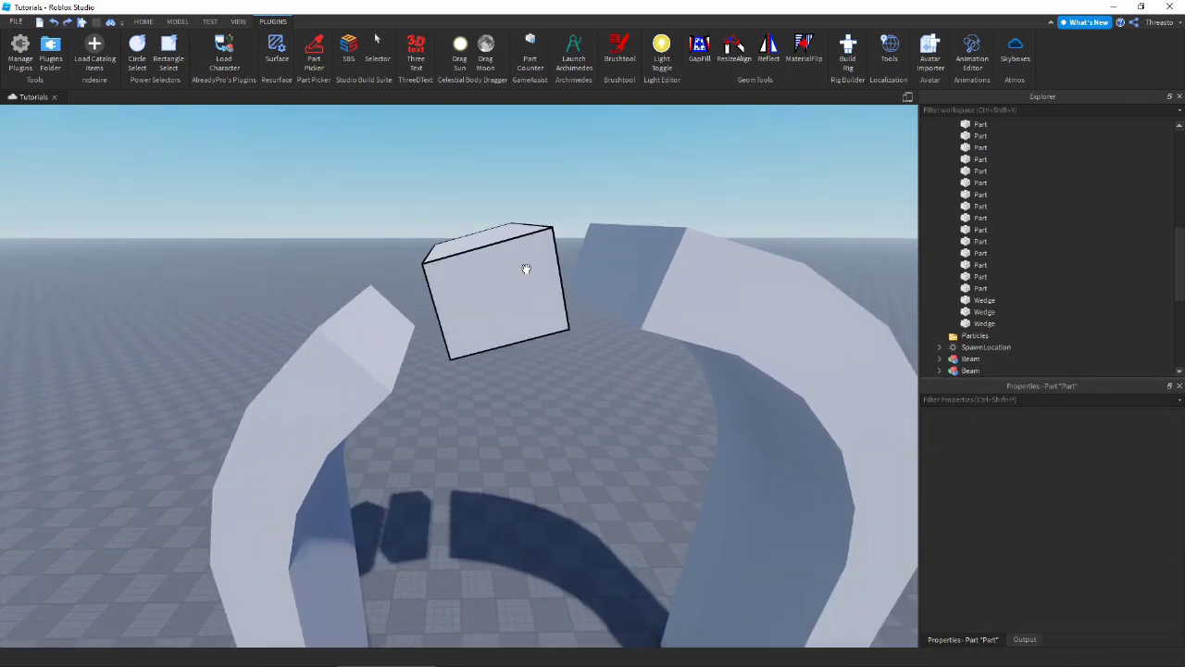
# Undo the arch edits back to before its segments were deleted.
pyautogui.hotkey('ctrl', 'z')
pyautogui.hotkey('ctrl', 'z')
pyautogui.hotkey('ctrl', 'z')
pyautogui.hotkey('ctrl', 'z')
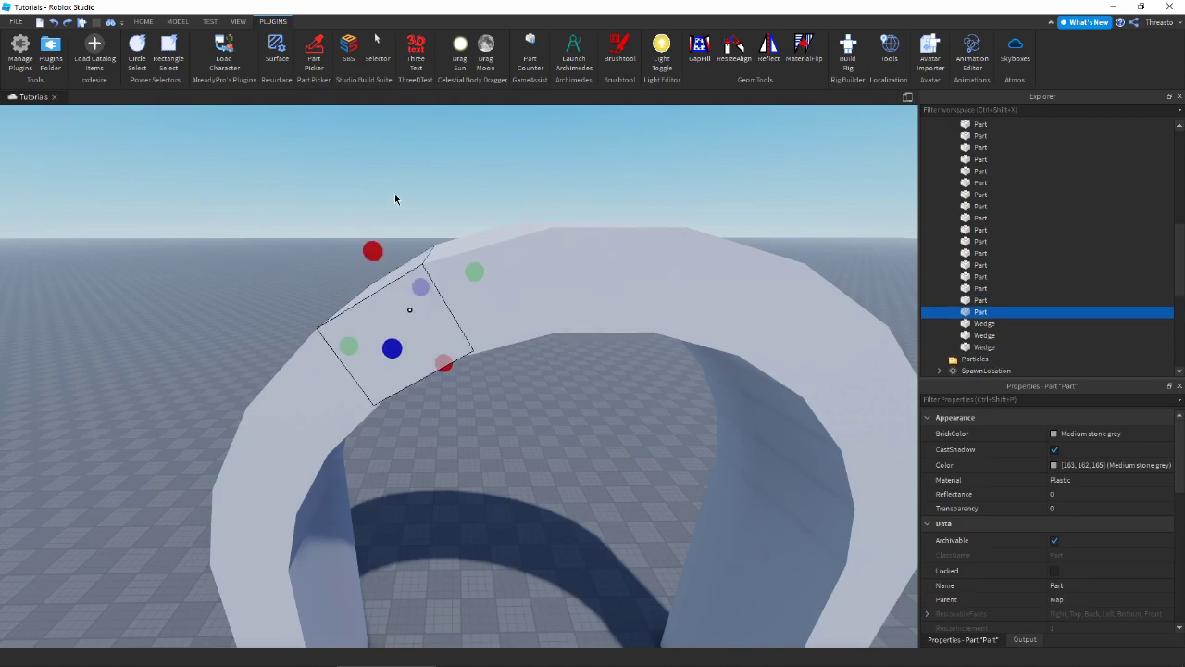
# Narrow the arch's upper-left segment and its top segment from both sides so gaps open next to their neighbours.
pyautogui.click(439, 185)
pyautogui.press('w')
pyautogui.press('a')
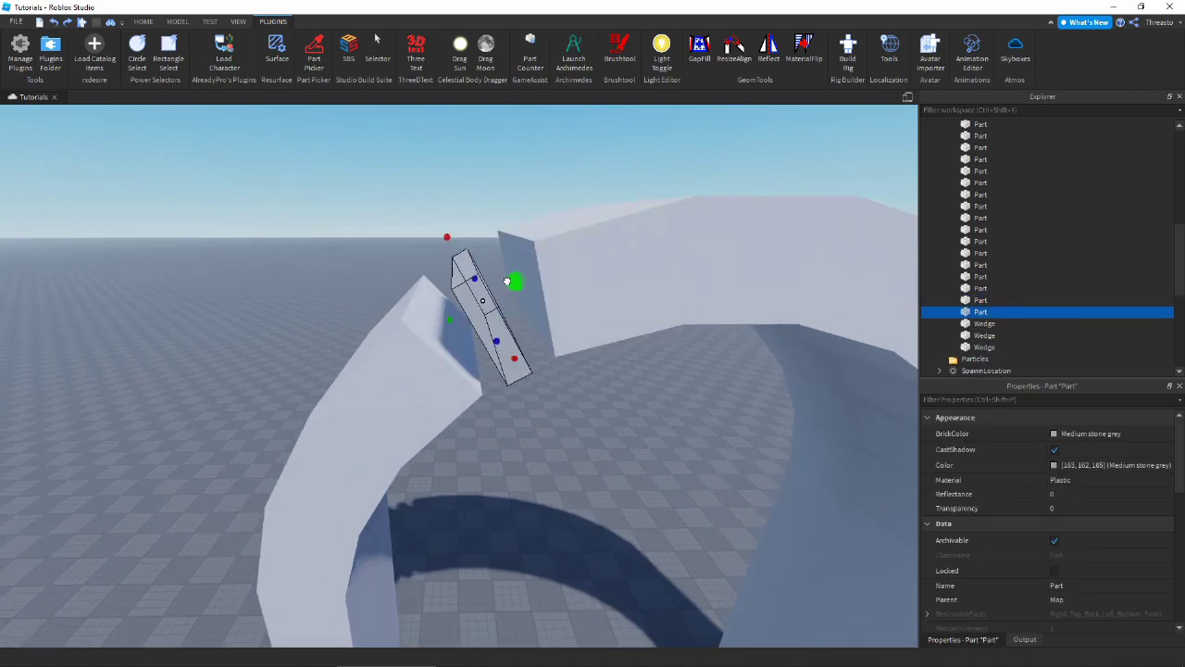
pyautogui.moveTo(507, 281); pyautogui.dragTo(556, 250)
pyautogui.press('d')
pyautogui.click(558, 237)
pyautogui.press('d')
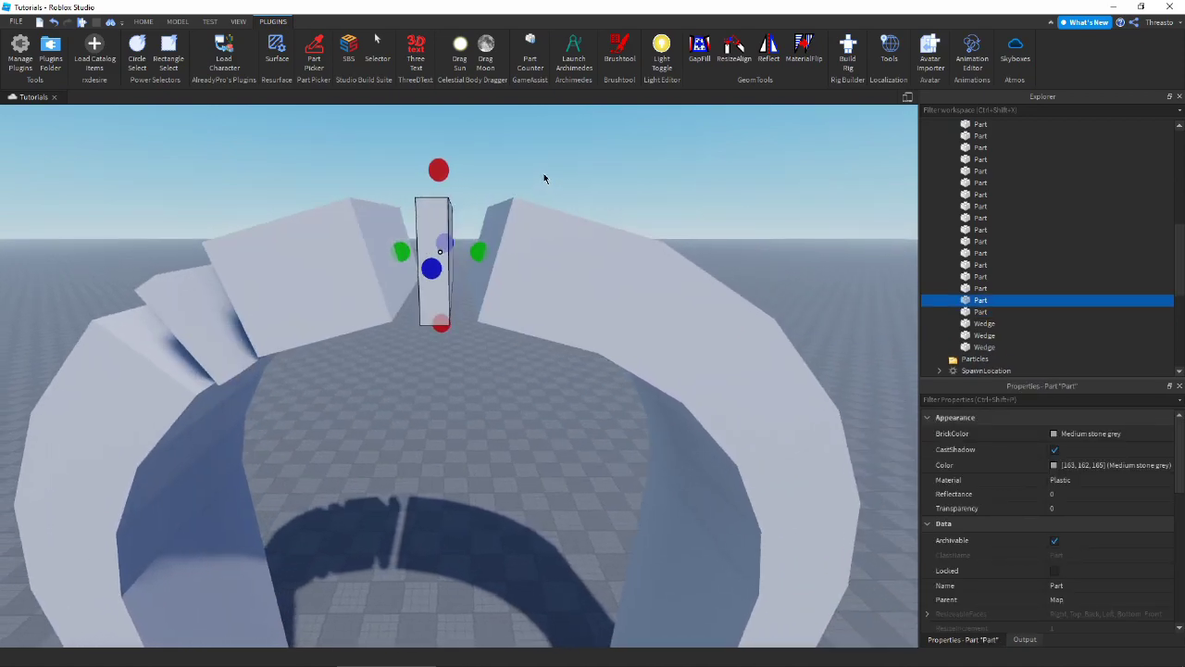
# Close the gaps around both narrowed arch segments by aligning the facing end faces with ResizeAlign's OuterTouch method.
pyautogui.press('w')
pyautogui.press('a')
pyautogui.click(563, 265)
pyautogui.moveTo(563, 265); pyautogui.dragTo(614, 265, button='right')
pyautogui.press('d')
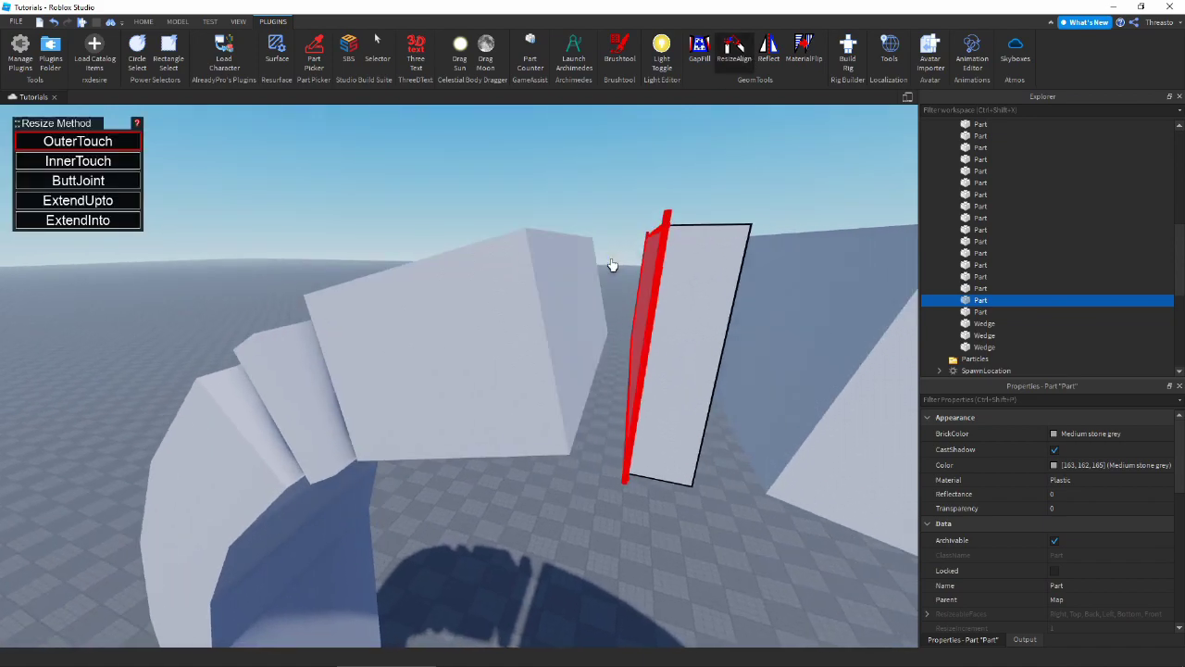
pyautogui.click(608, 265)
pyautogui.press('s')
pyautogui.moveTo(619, 307); pyautogui.dragTo(566, 312, button='right')
pyautogui.click(500, 288)
pyautogui.click(478, 309)
pyautogui.click(520, 311)
pyautogui.click(566, 312)
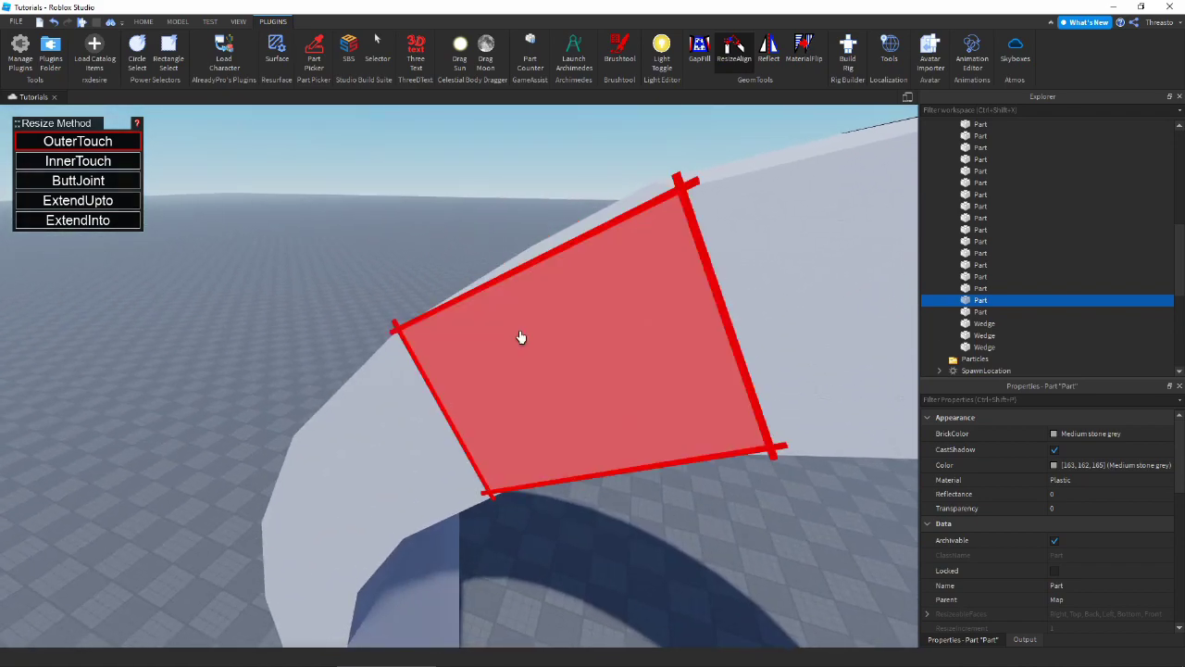
pyautogui.click(734, 51)
pyautogui.press('s')
pyautogui.press('f')
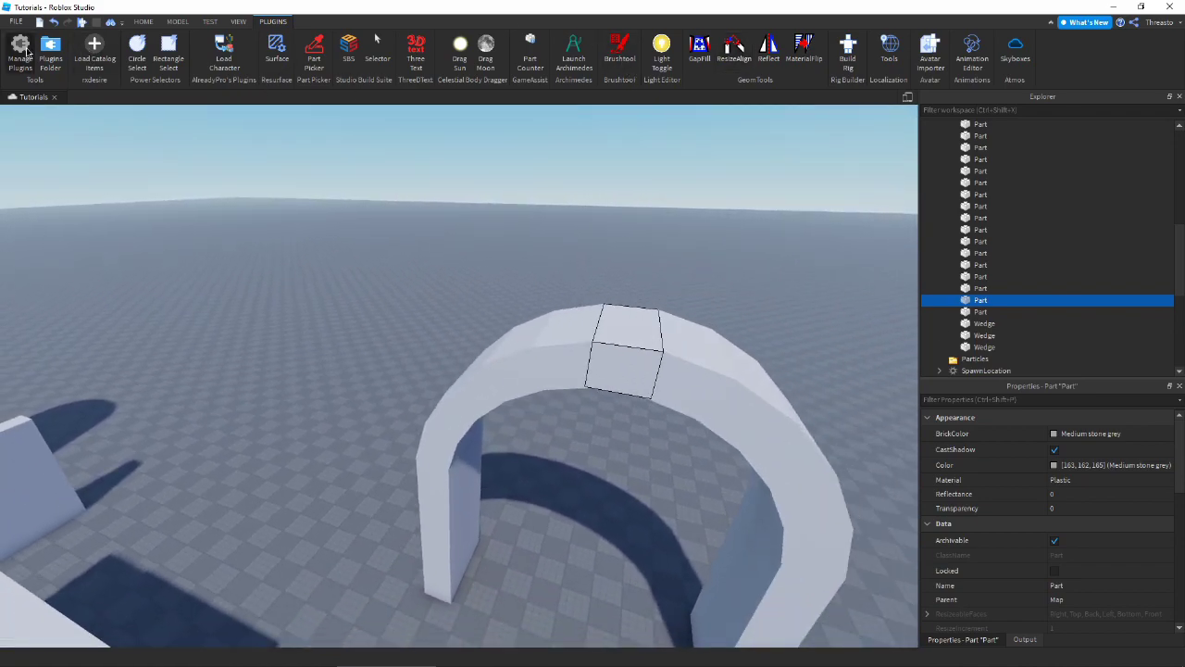
# Look through the installed plugins list for the Power Selectors, Stravant and Surface Tool entries.
pyautogui.click(23, 52)
pyautogui.scroll(-10, 265, 357)
pyautogui.scroll(1, 265, 356)
pyautogui.scroll(-1, 188, 346)
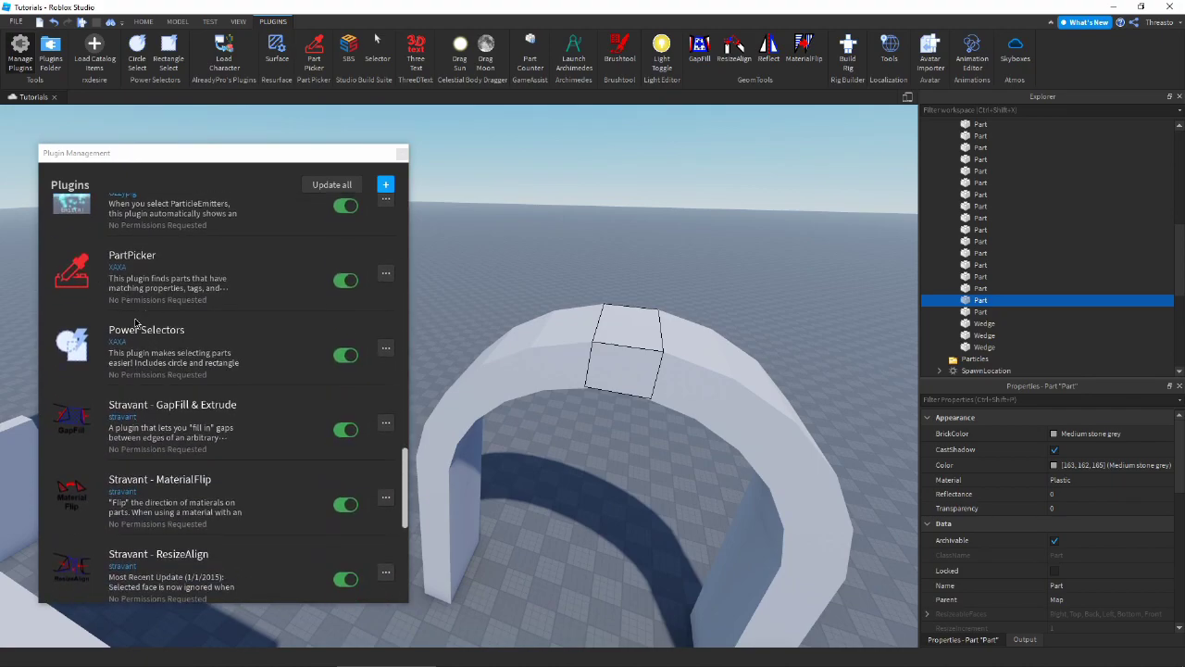
pyautogui.scroll(3, 190, 340)
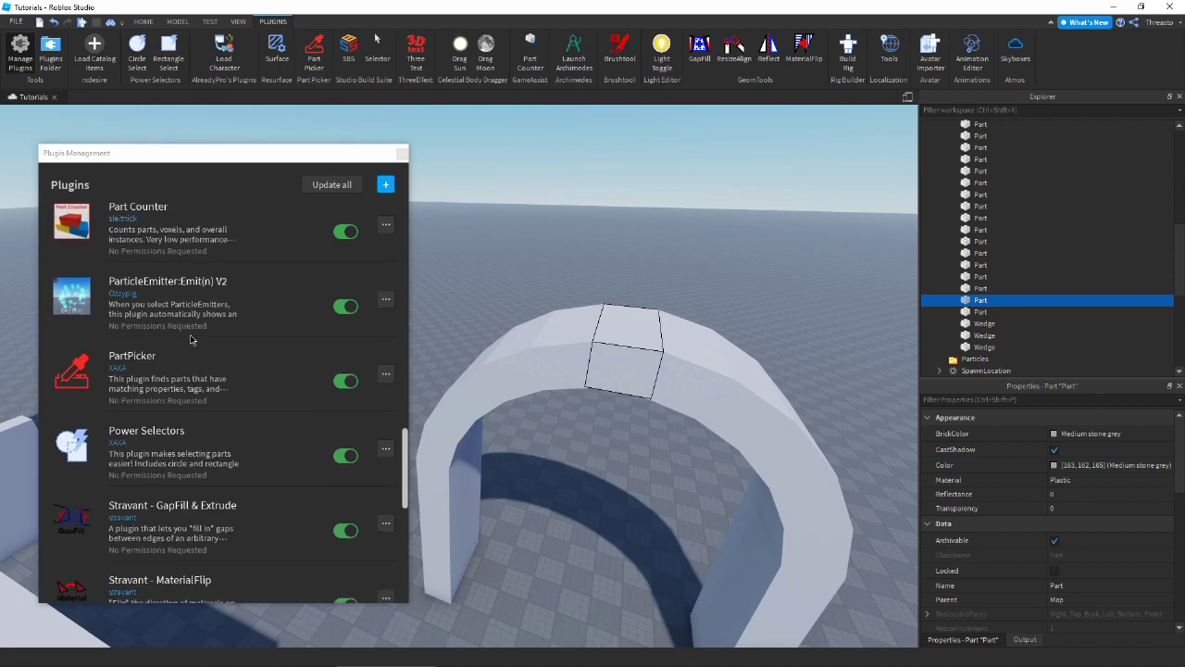
pyautogui.scroll(-3, 190, 340)
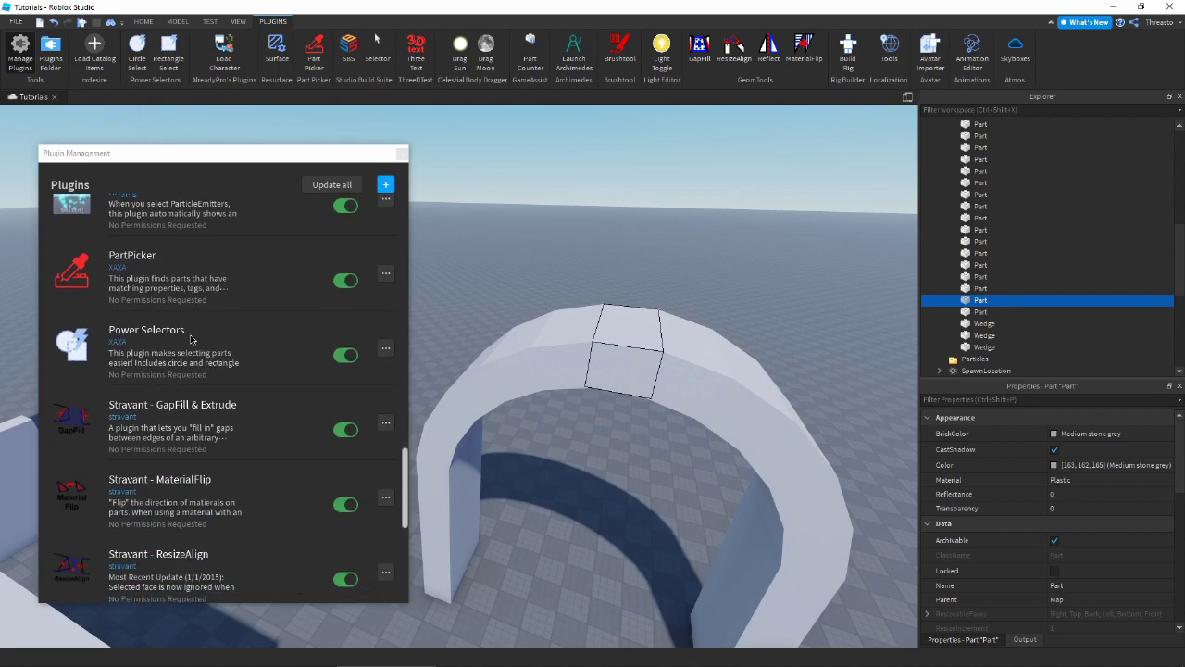
pyautogui.scroll(-3, 200, 364)
pyautogui.scroll(-1, 160, 362)
pyautogui.scroll(1, 162, 360)
pyautogui.scroll(1, 221, 319)
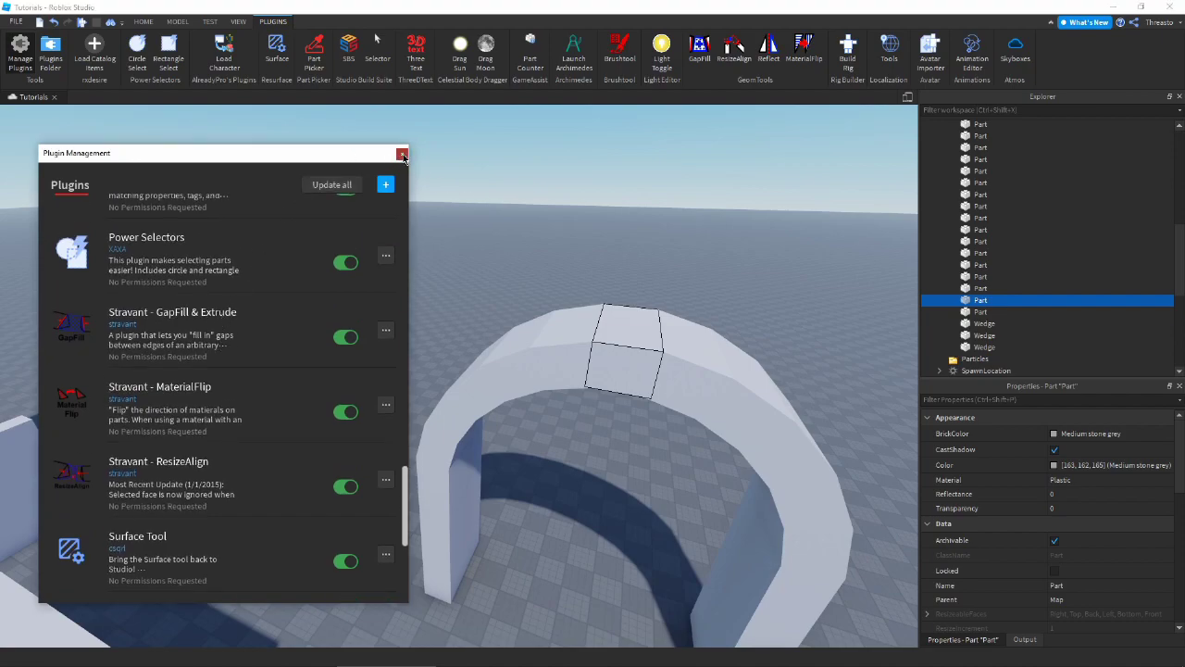
pyautogui.click(402, 155)
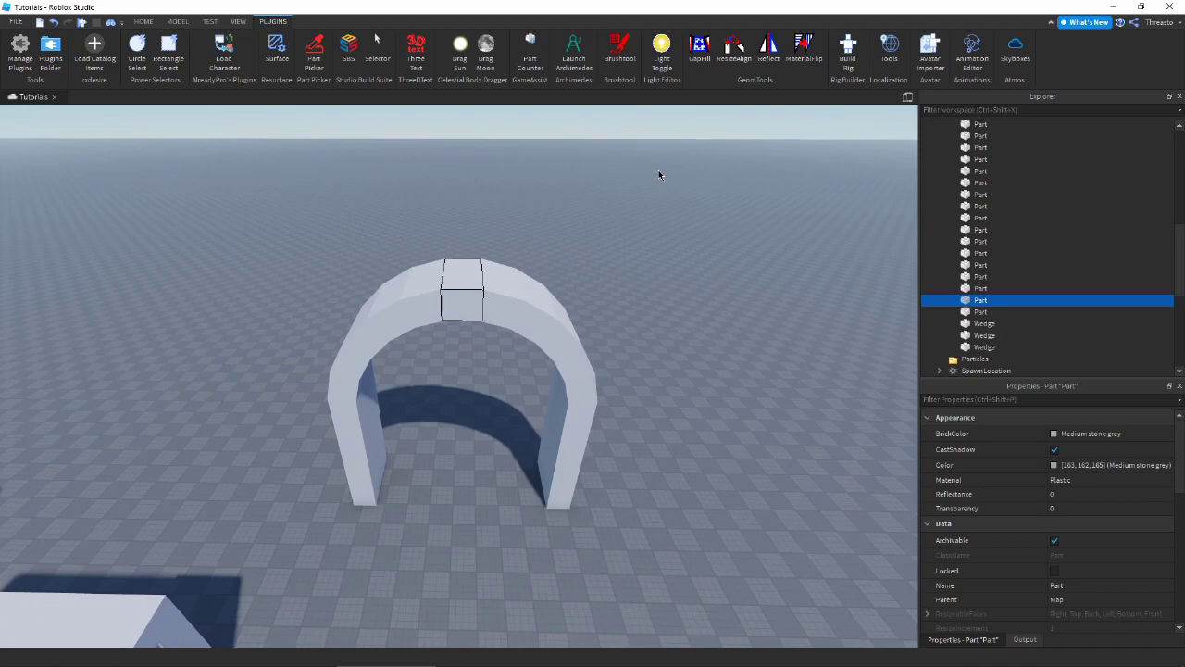
# Select the ramp's three parts and mirror them across the tall block's outer end face with Reflect.
pyautogui.keyDown('ctrl'); pyautogui.click(347, 453); pyautogui.keyUp('ctrl')
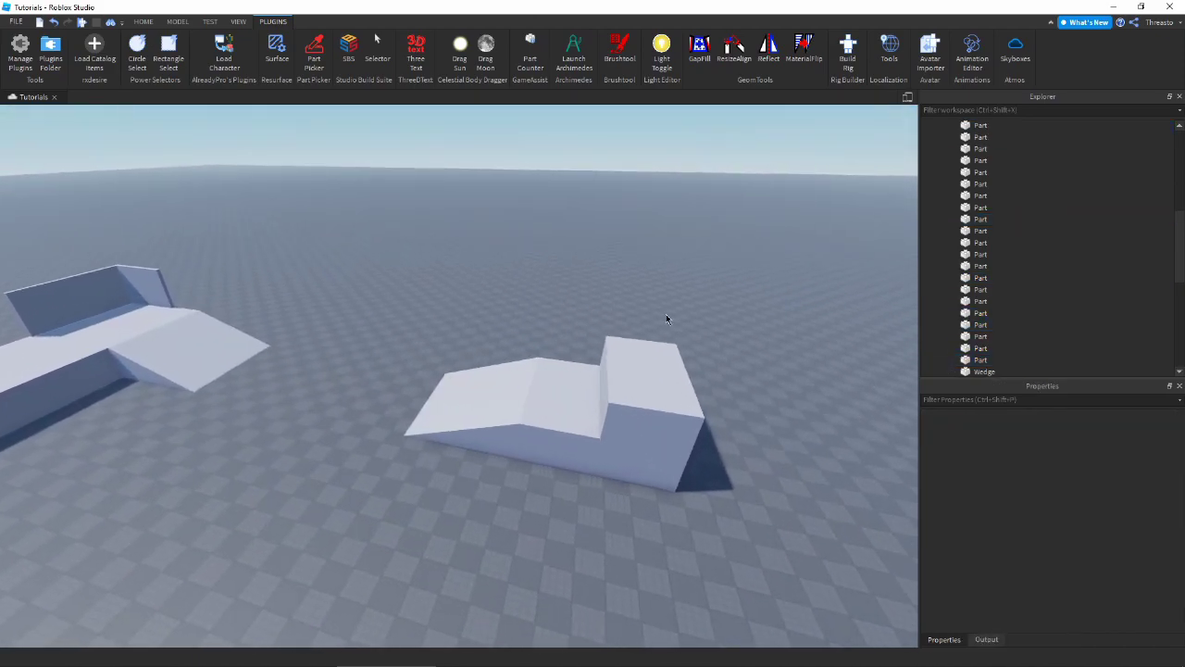
pyautogui.moveTo(833, 265); pyautogui.dragTo(364, 495)
pyautogui.moveTo(365, 495); pyautogui.dragTo(365, 495)
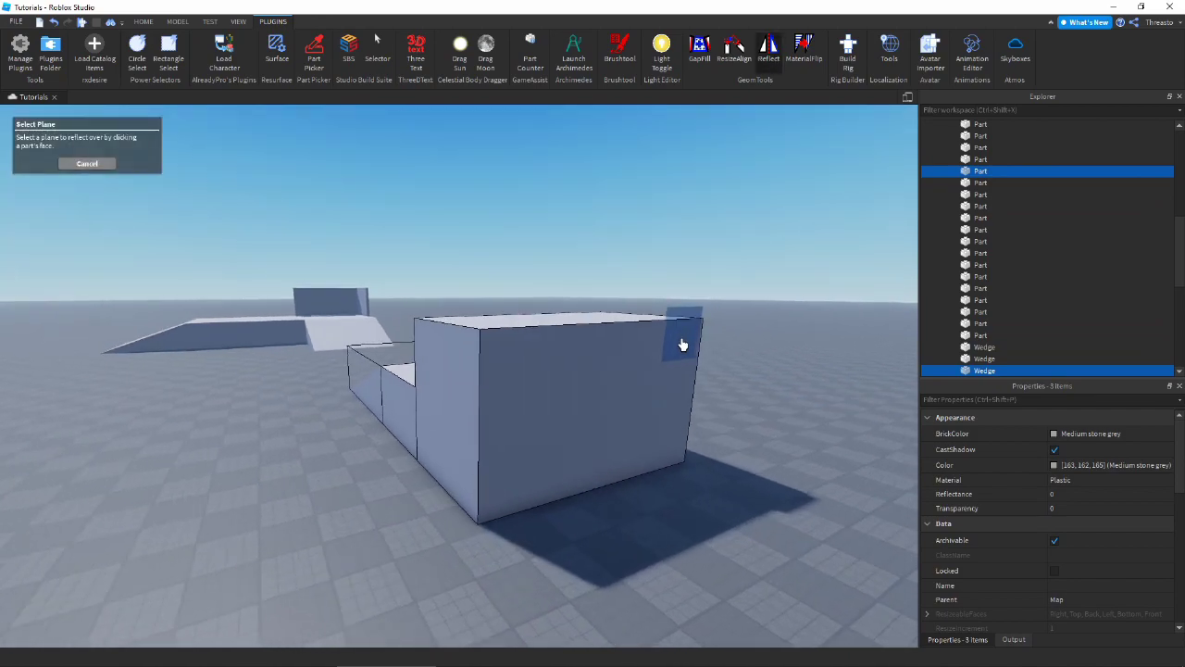
pyautogui.click(635, 451)
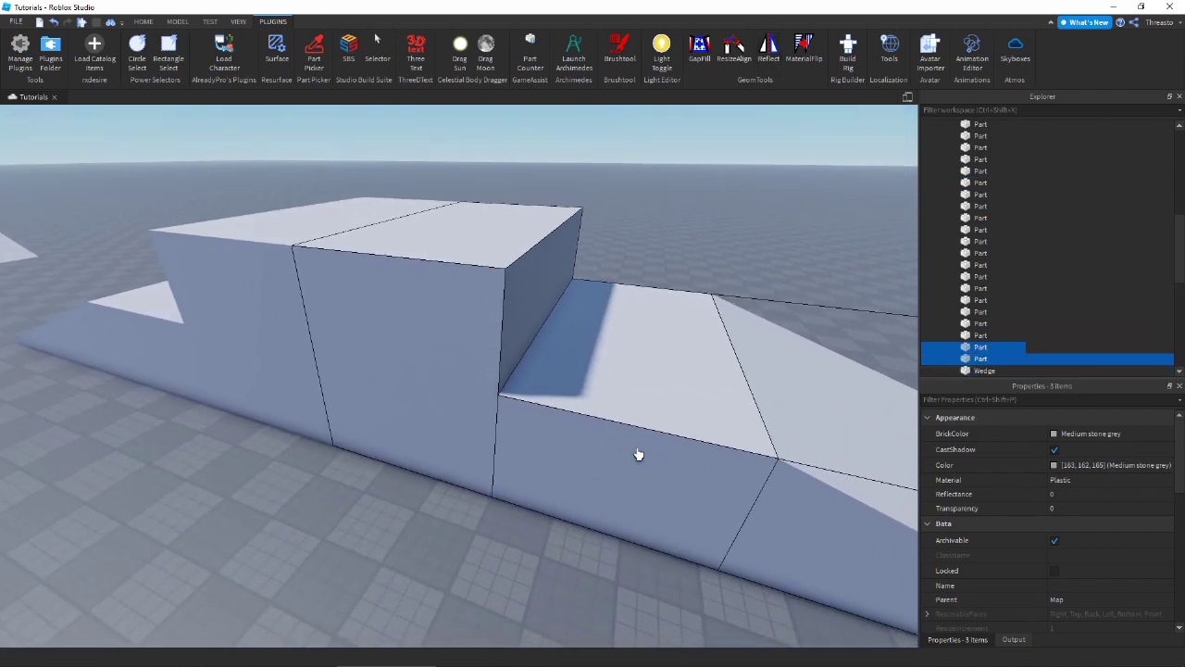
# Move the mirrored ramp copy away from the original and delete it.
pyautogui.scroll(-5, 638, 451)
pyautogui.moveTo(619, 383); pyautogui.dragTo(687, 387)
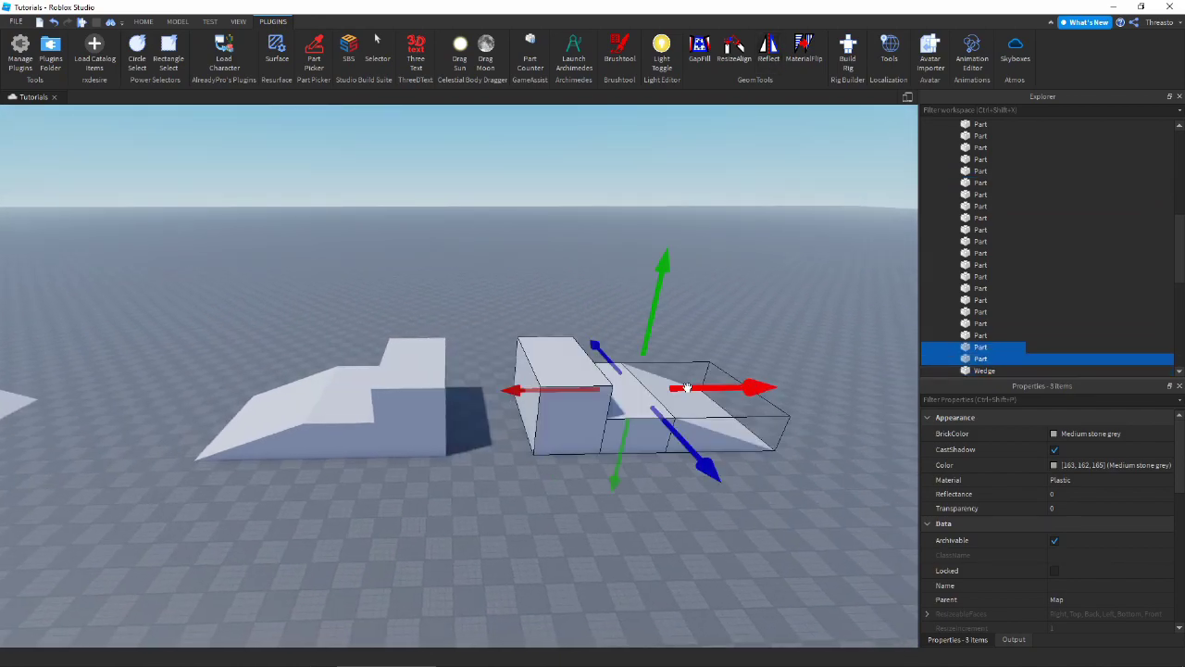
pyautogui.press('a')
pyautogui.press('Delete')
pyautogui.moveTo(687, 387); pyautogui.dragTo(688, 387, button='right')
# Set the material of the ramp's wedge, middle block and tall block to Wood Planks.
pyautogui.click(603, 370)
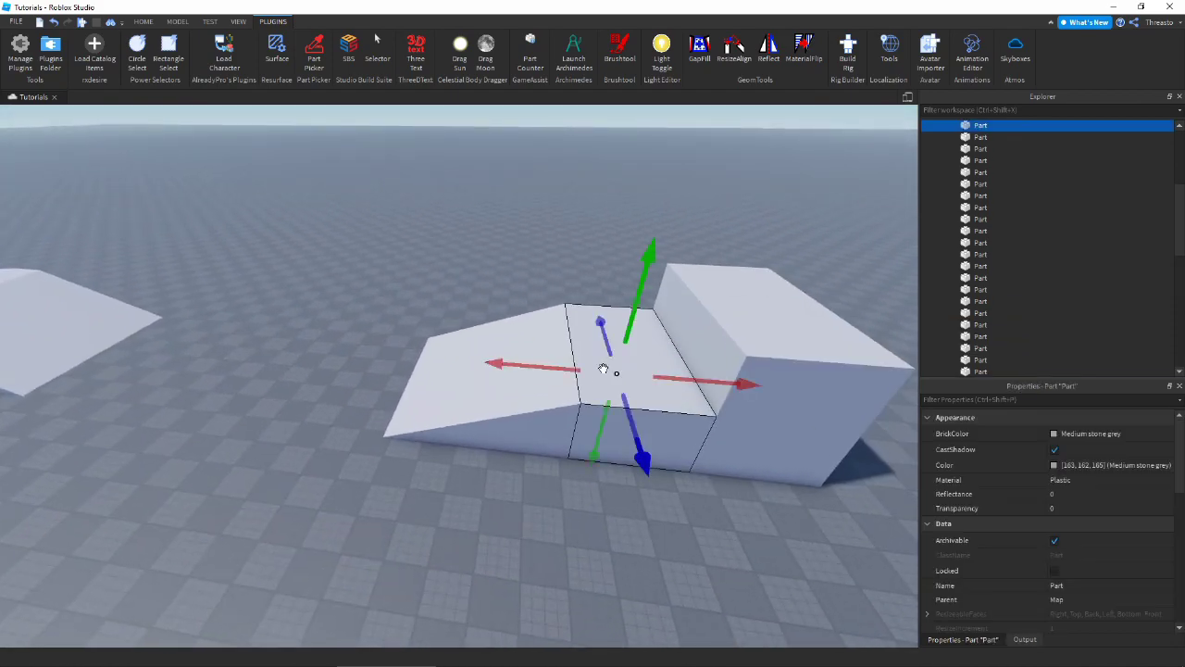
pyautogui.click(177, 20)
pyautogui.click(483, 70)
pyautogui.click(514, 69)
pyautogui.click(488, 77)
pyautogui.click(485, 70)
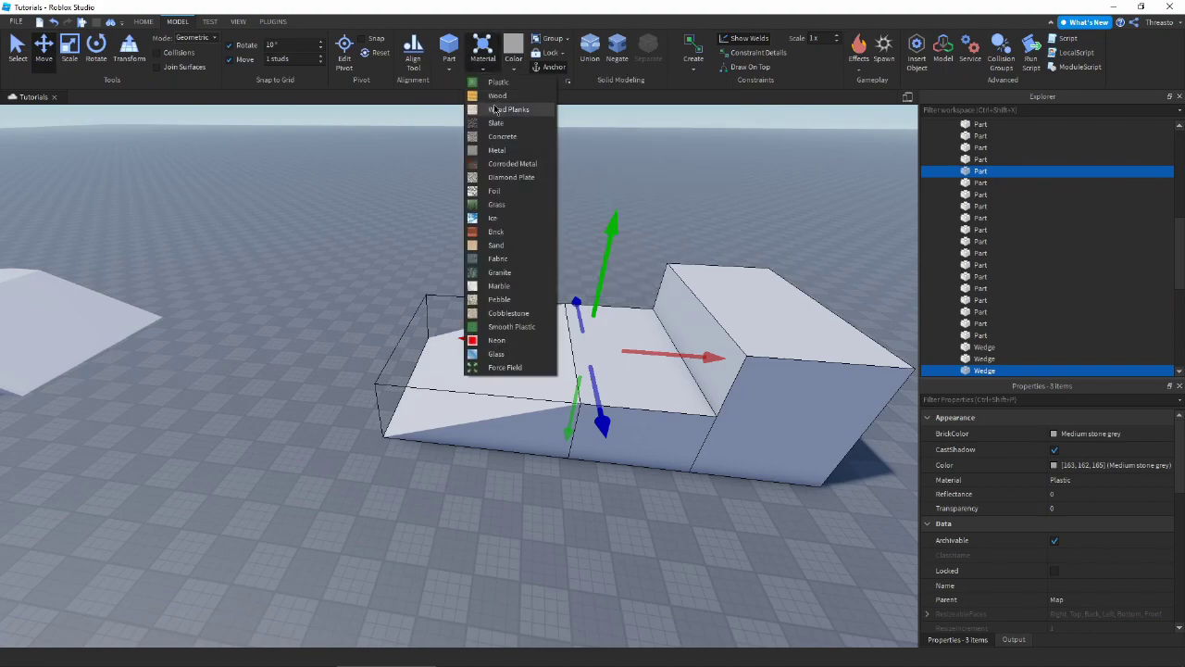
pyautogui.click(501, 183)
pyautogui.click(503, 192)
# Compare the plank direction on the ramp's wedge, middle block and tall block.
pyautogui.scroll(5, 503, 193)
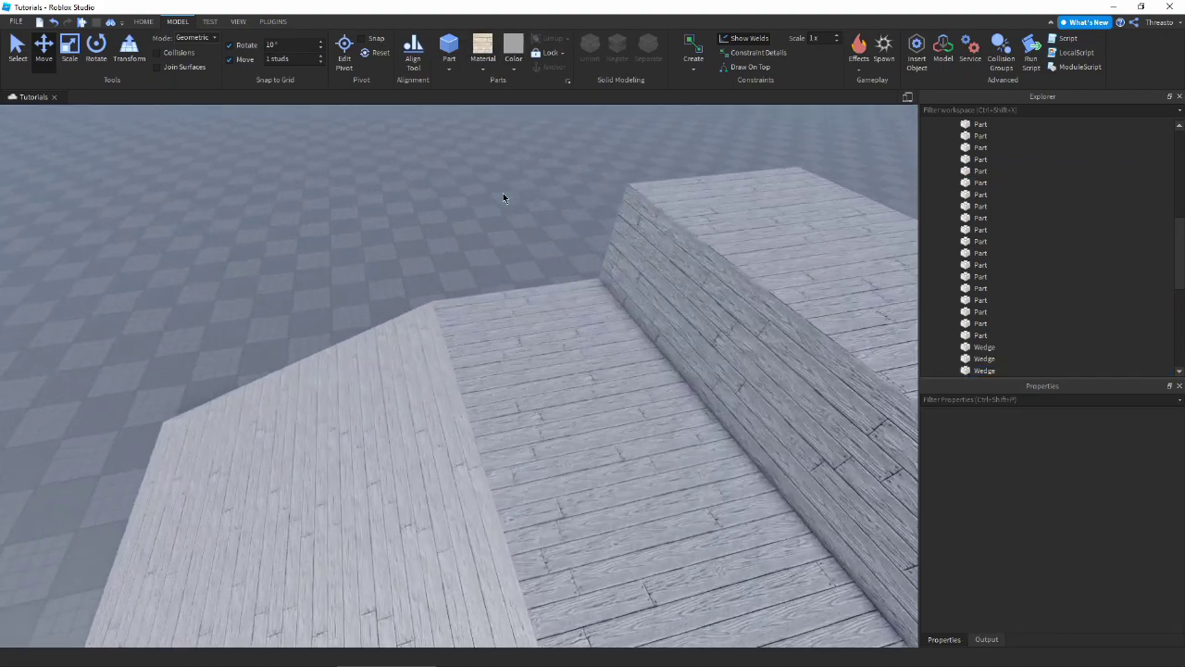
pyautogui.moveTo(503, 192); pyautogui.dragTo(645, 368, button='right')
pyautogui.moveTo(487, 432); pyautogui.dragTo(487, 408, button='right')
pyautogui.moveTo(487, 286); pyautogui.dragTo(442, 275, button='right')
pyautogui.click(442, 275)
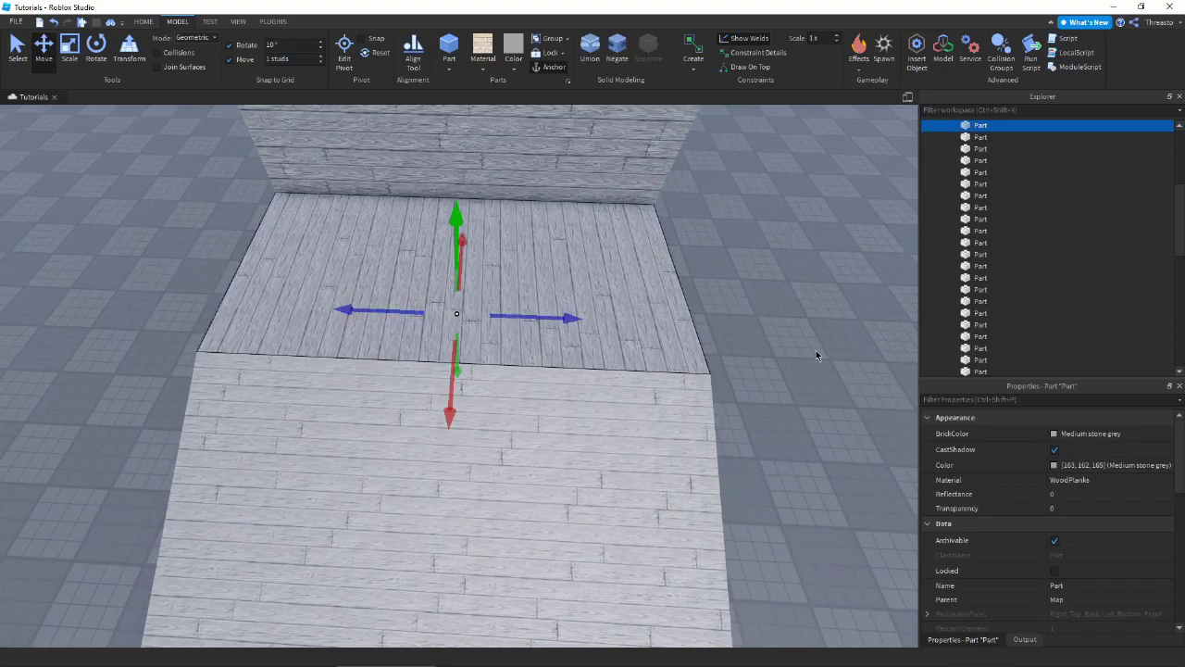
pyautogui.moveTo(815, 351); pyautogui.dragTo(727, 376, button='right')
pyautogui.moveTo(652, 387); pyautogui.dragTo(518, 191, button='right')
pyautogui.press('a')
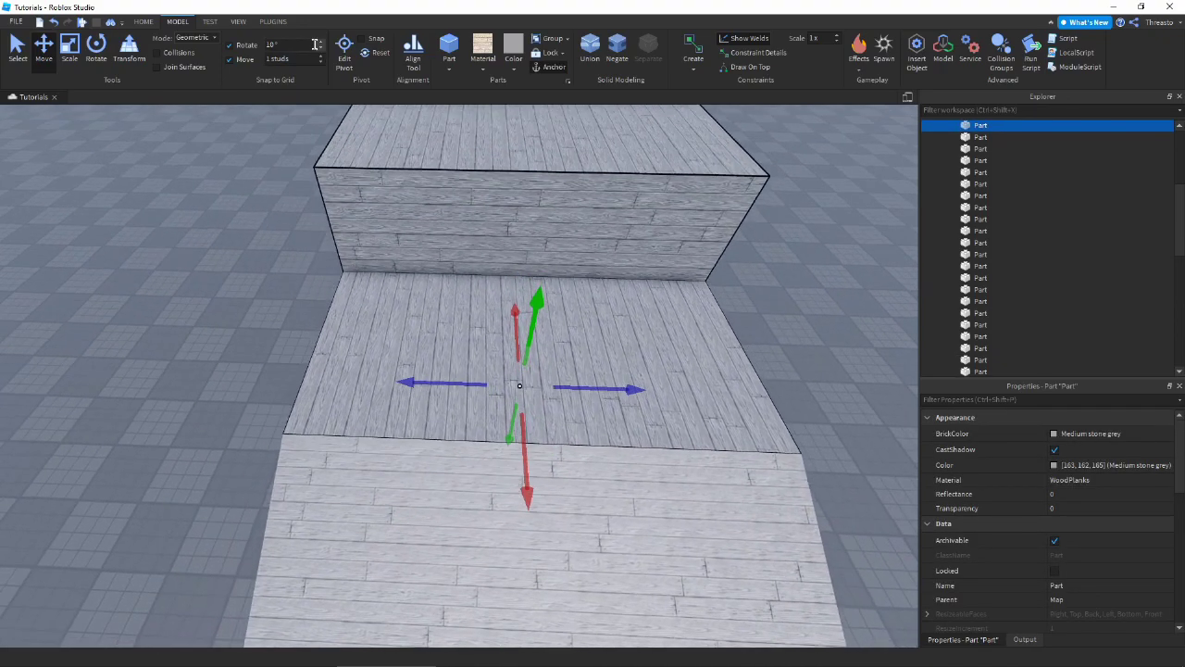
pyautogui.moveTo(320, 163); pyautogui.dragTo(258, 174, button='middle')
# Flip the wood plank direction on the ramp's middle block using MaterialFlip.
pyautogui.click(267, 22)
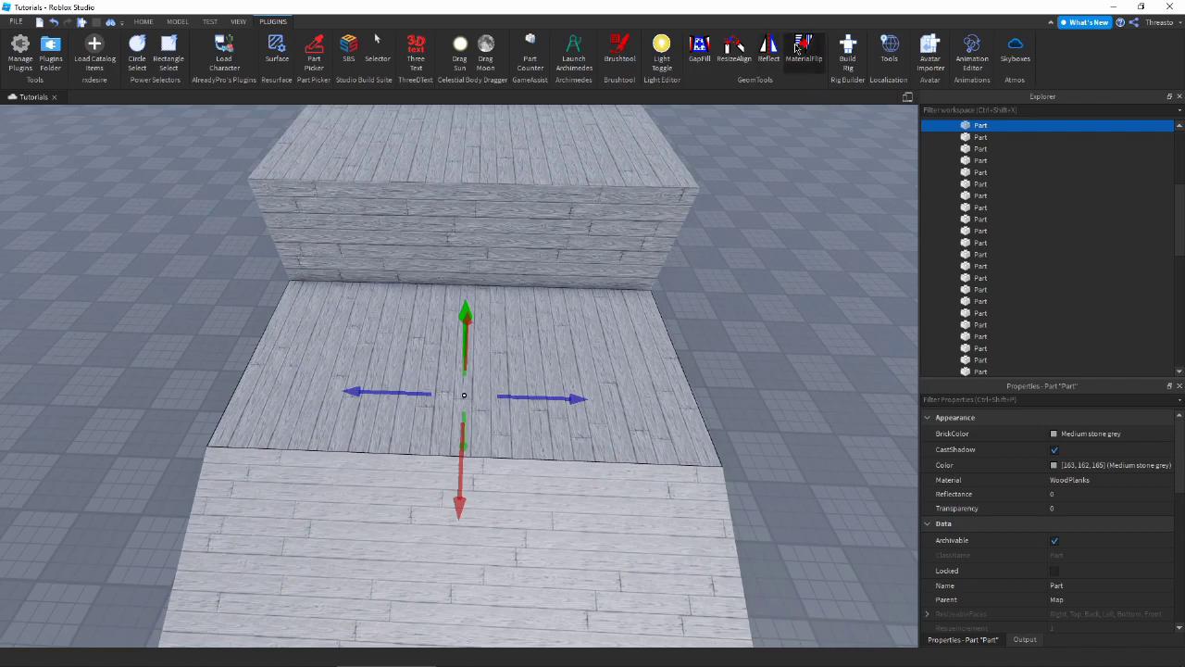
pyautogui.press('a')
pyautogui.moveTo(786, 325); pyautogui.dragTo(672, 349, button='right')
pyautogui.press('d')
pyautogui.press('q')
pyautogui.press('w')
pyautogui.click(550, 490)
pyautogui.moveTo(538, 558); pyautogui.dragTo(538, 559, button='right')
pyautogui.press('s')
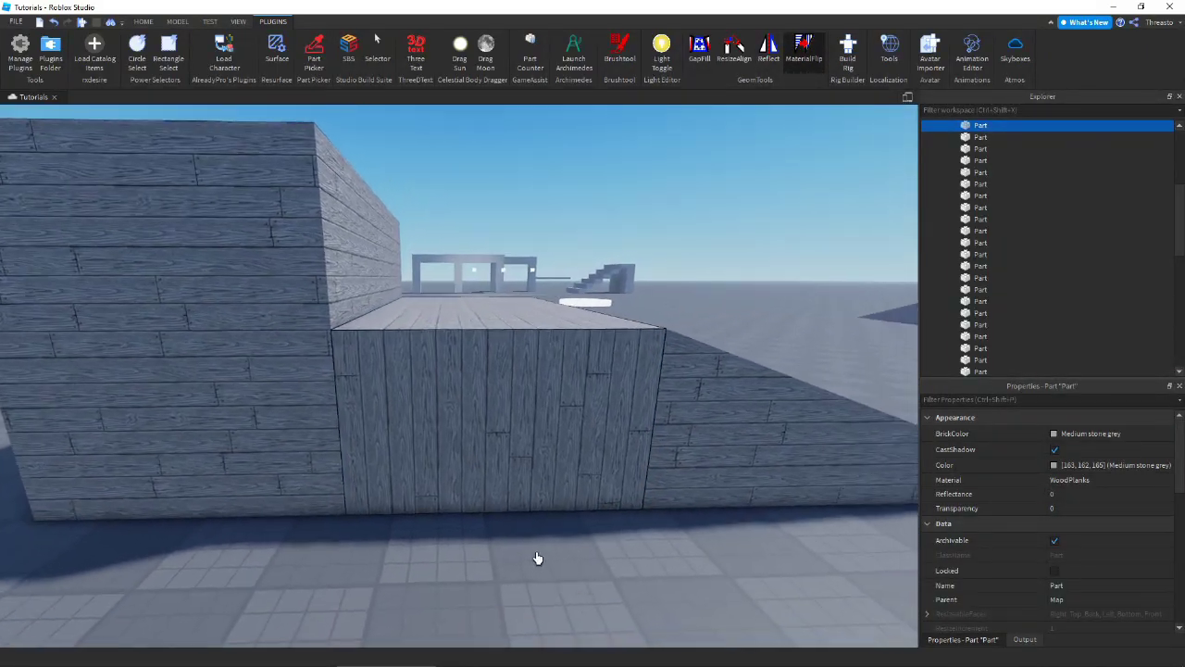
# Flip the plank direction on the ramp's wedge to match the middle block and leave MaterialFlip.
pyautogui.moveTo(463, 603); pyautogui.dragTo(534, 607, button='right')
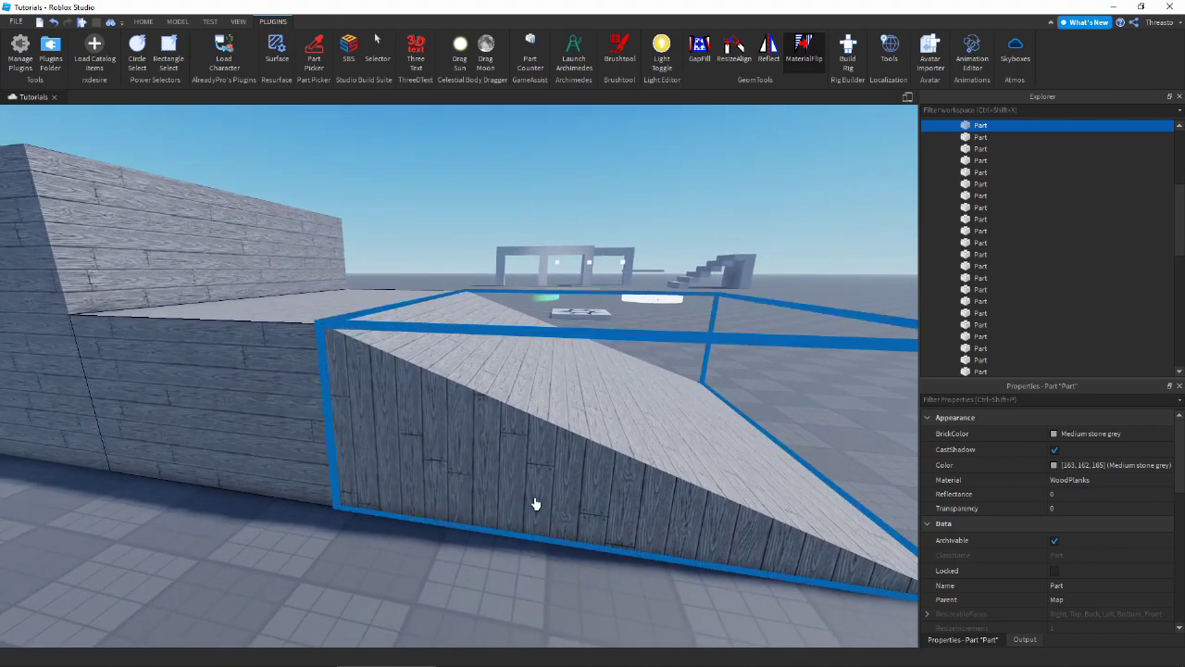
pyautogui.moveTo(538, 473); pyautogui.dragTo(538, 464, button='right')
pyautogui.hotkey('ctrl', '1')
pyautogui.press('d')
pyautogui.scroll(-5, 615, 417)
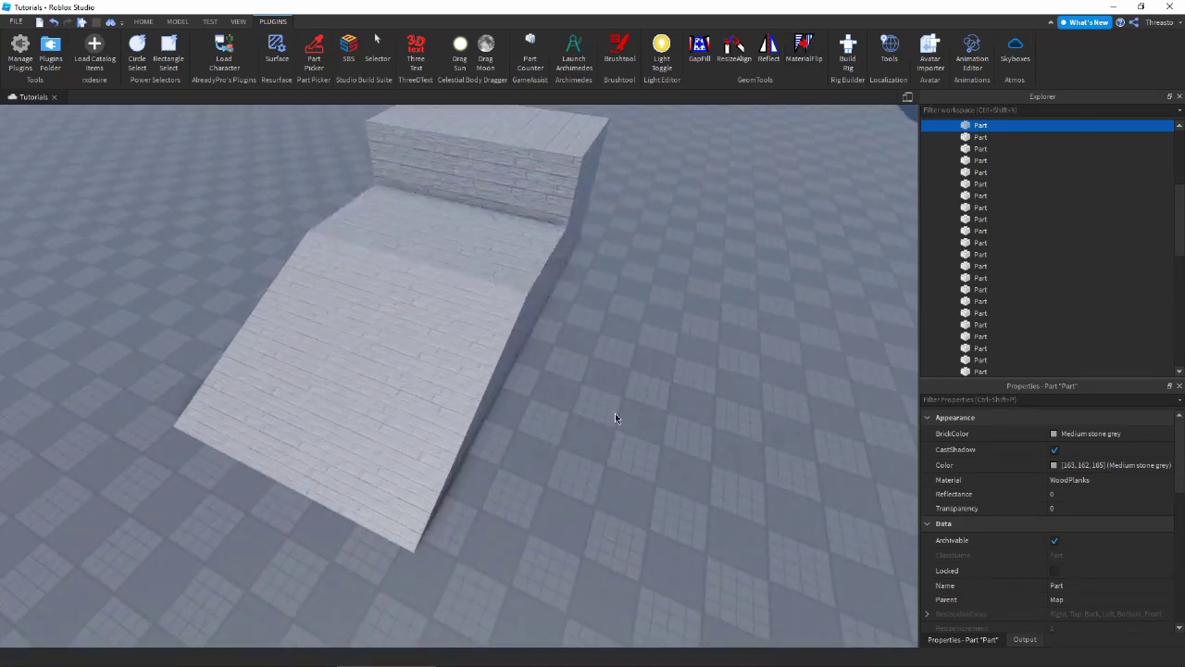
pyautogui.moveTo(615, 413); pyautogui.dragTo(615, 413, button='right')
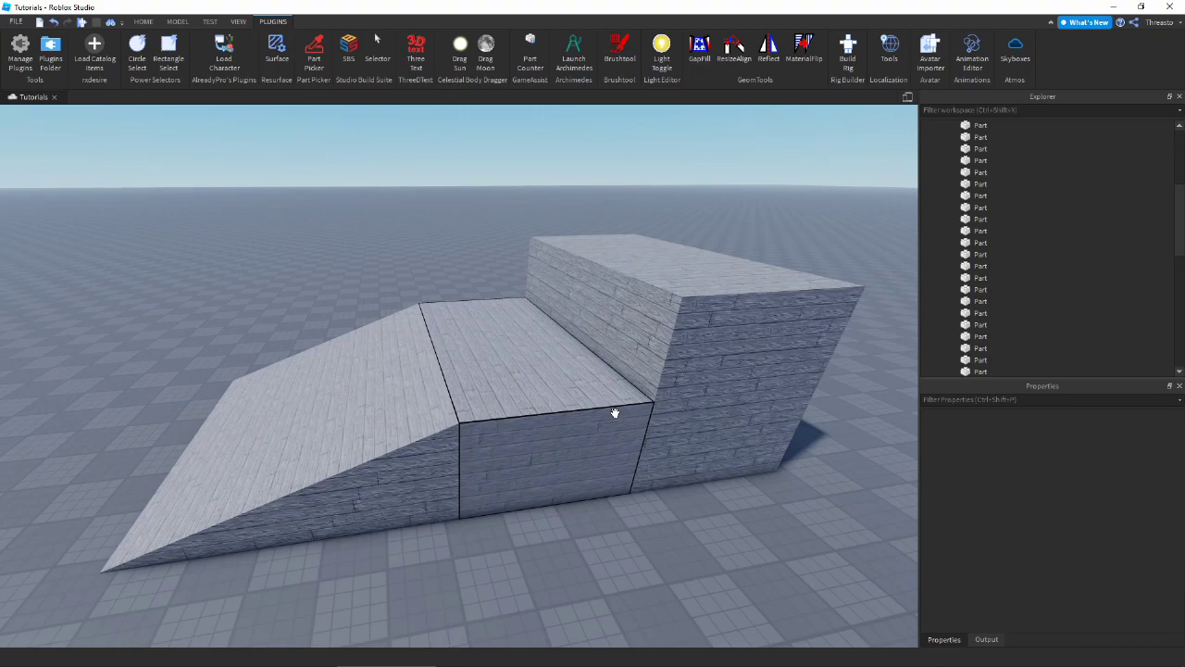
pyautogui.scroll(4, 615, 413)
pyautogui.scroll(-5, 624, 407)
pyautogui.moveTo(614, 413); pyautogui.dragTo(629, 409, button='right')
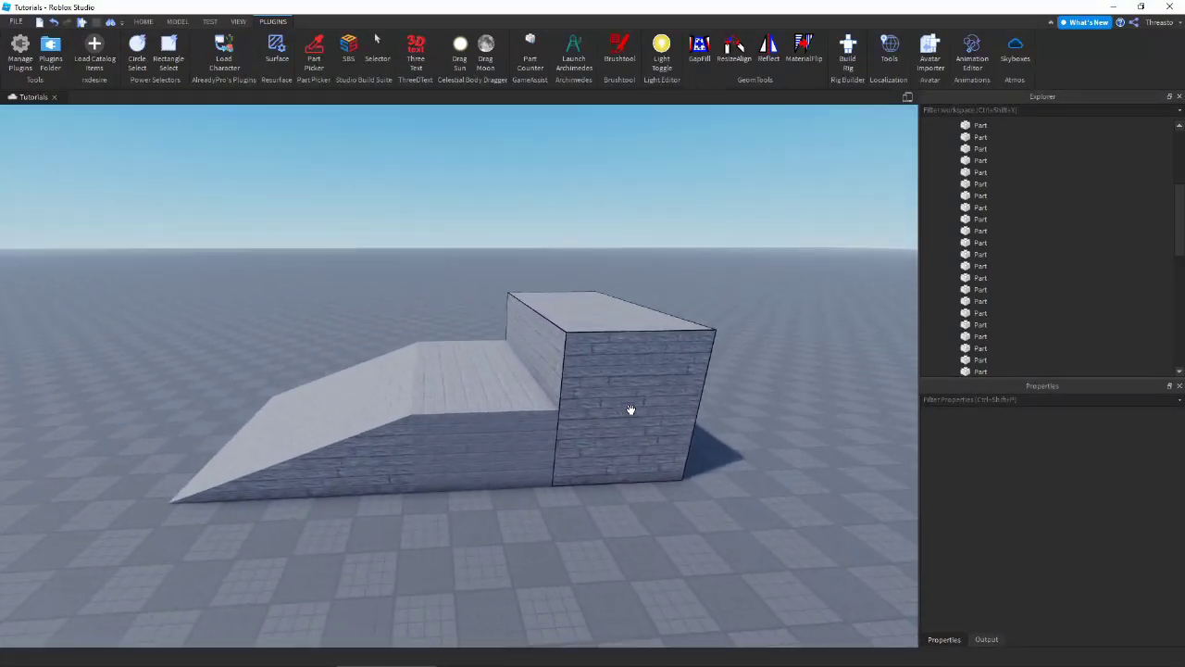
pyautogui.scroll(5, 674, 467)
pyautogui.moveTo(674, 467); pyautogui.dragTo(656, 497, button='right')
pyautogui.scroll(5, 652, 487)
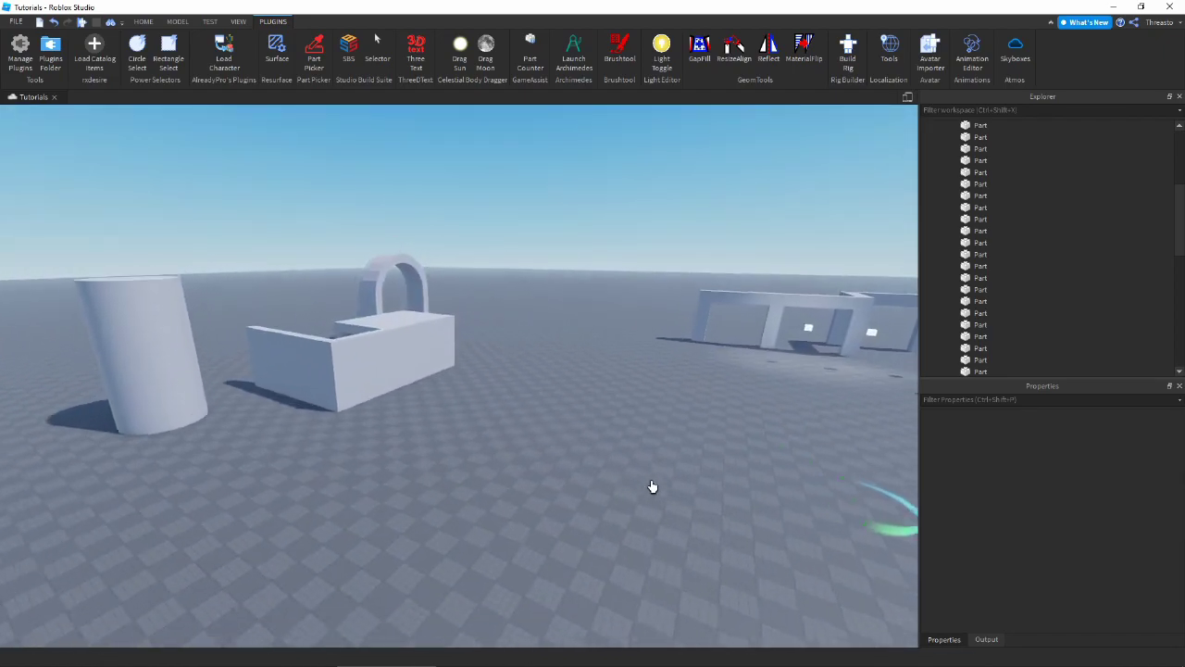